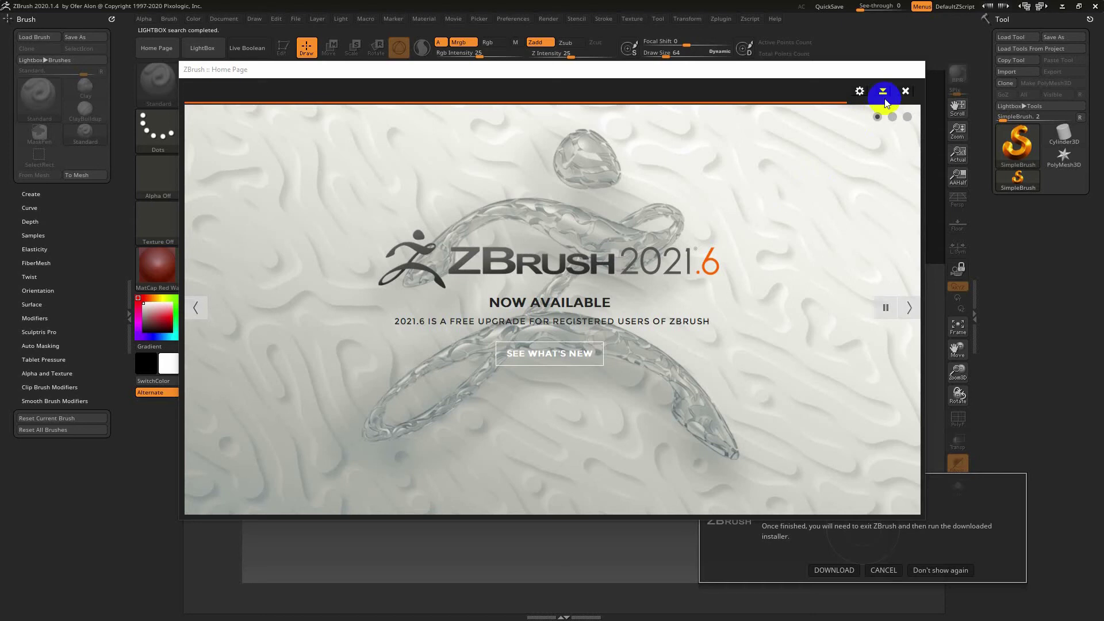
Step: Close the Home Page, the update prompt and the file browser panel
left_click(905, 91)
left_click(873, 572)
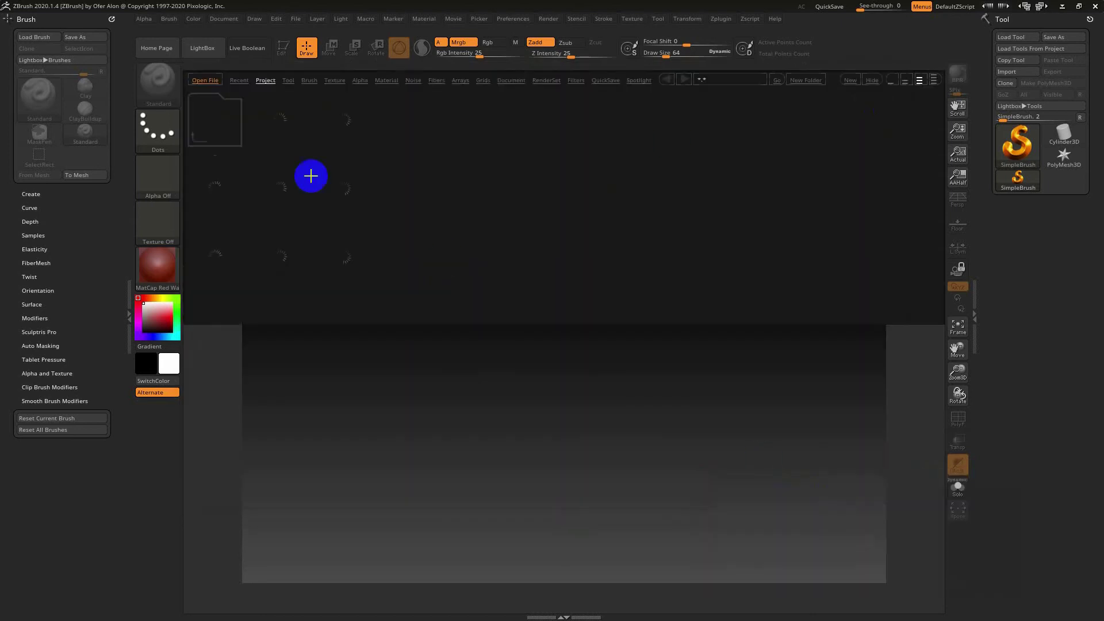
left_click(200, 46)
Step: Import the body FBX from D:\Sell\Face\Body_Face with the default import options
left_click(1015, 73)
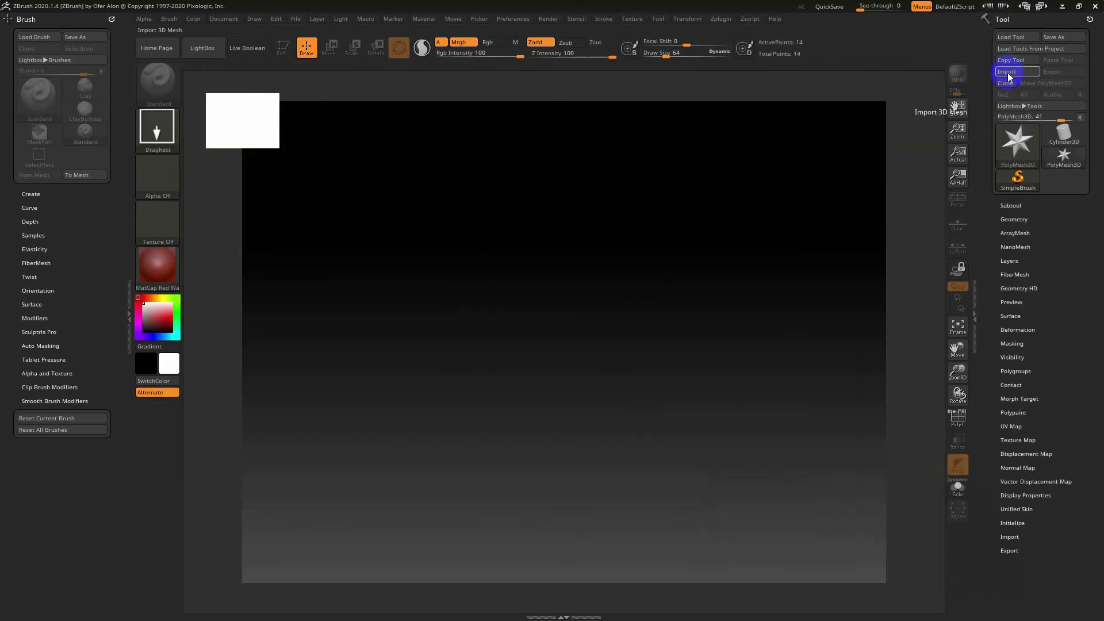
left_click(73, 224)
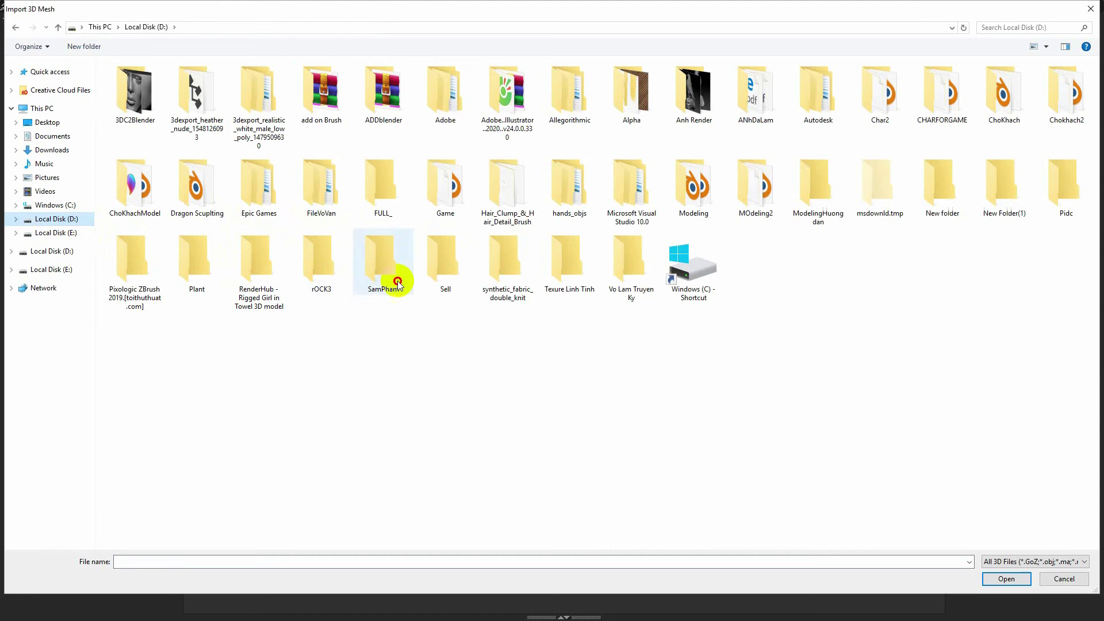
double_click(446, 265)
double_click(163, 115)
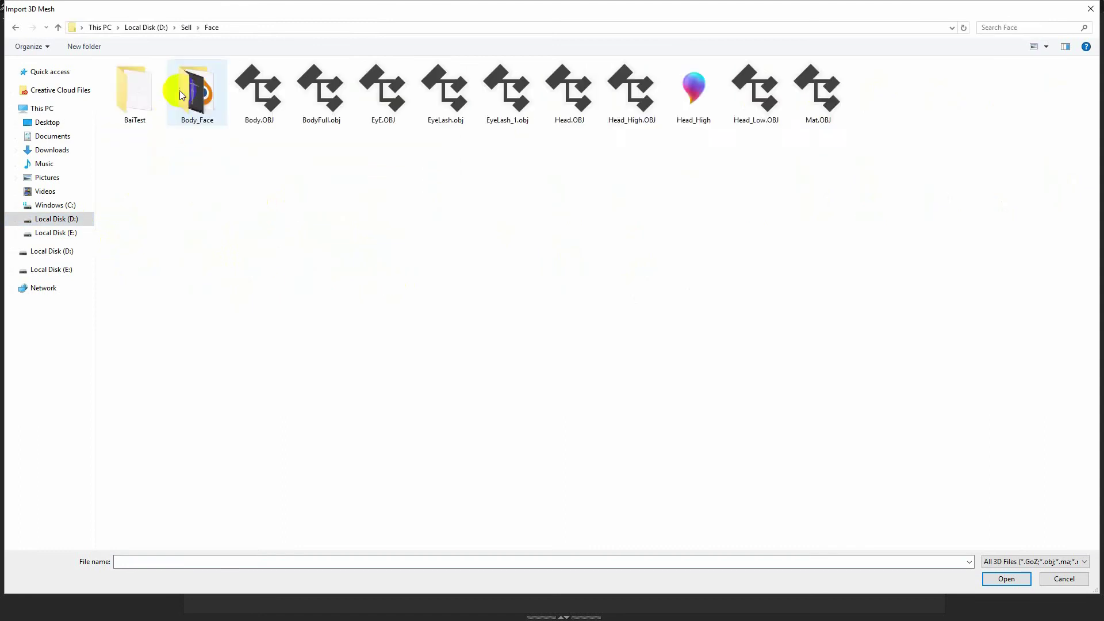
double_click(179, 91)
double_click(259, 92)
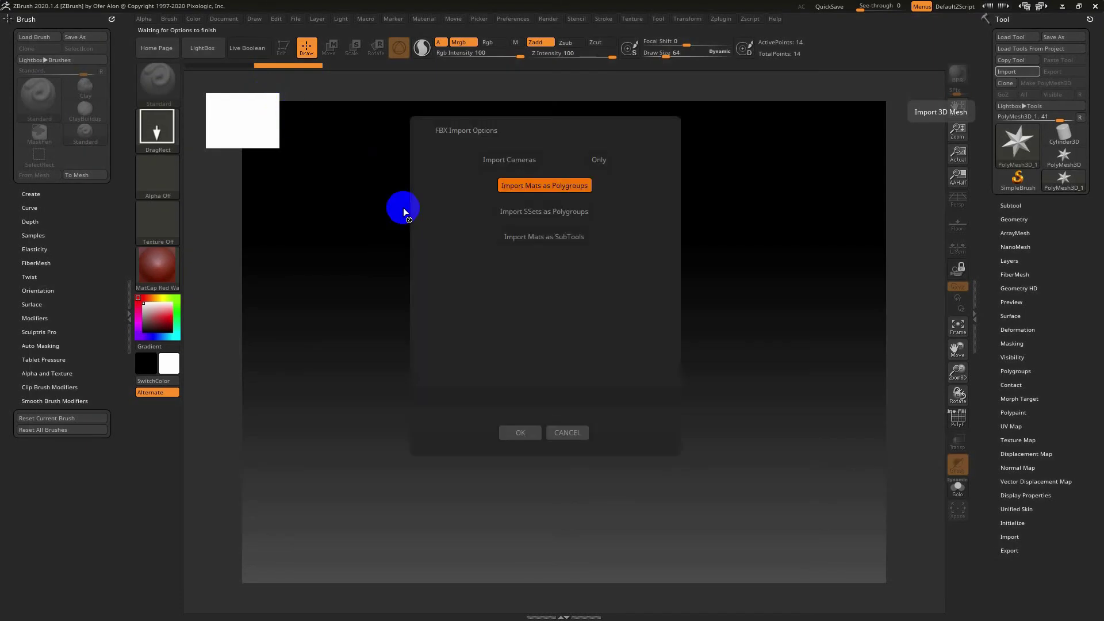
left_click(521, 432)
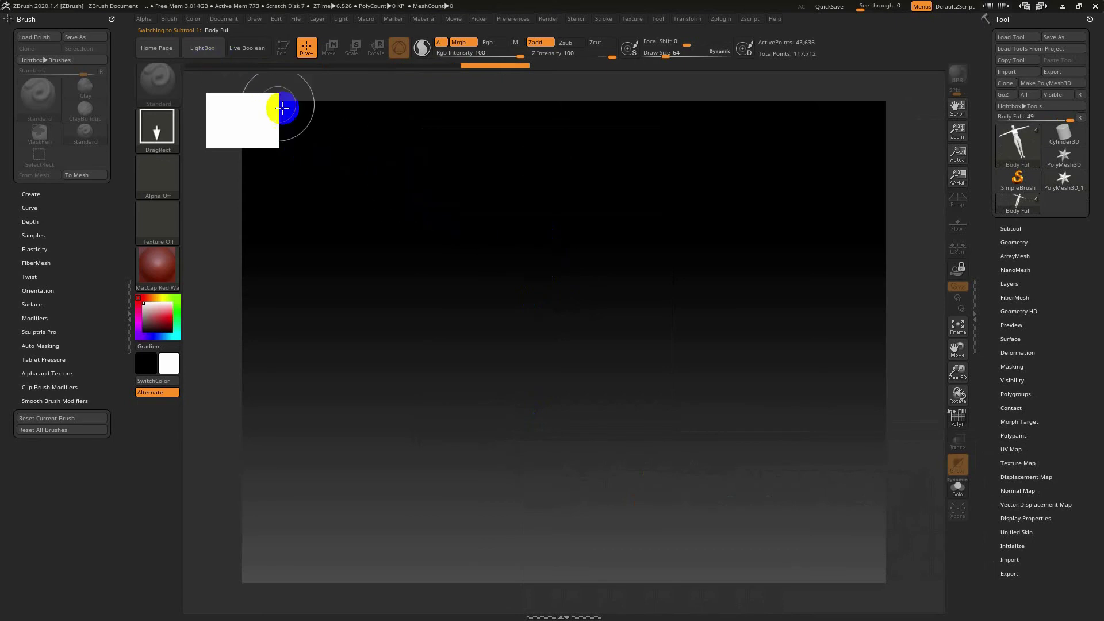
Step: Place the Body Full figure on the canvas in Edit mode, framed, with brush size 43
left_click_drag(536, 249, 537, 441)
key("t")
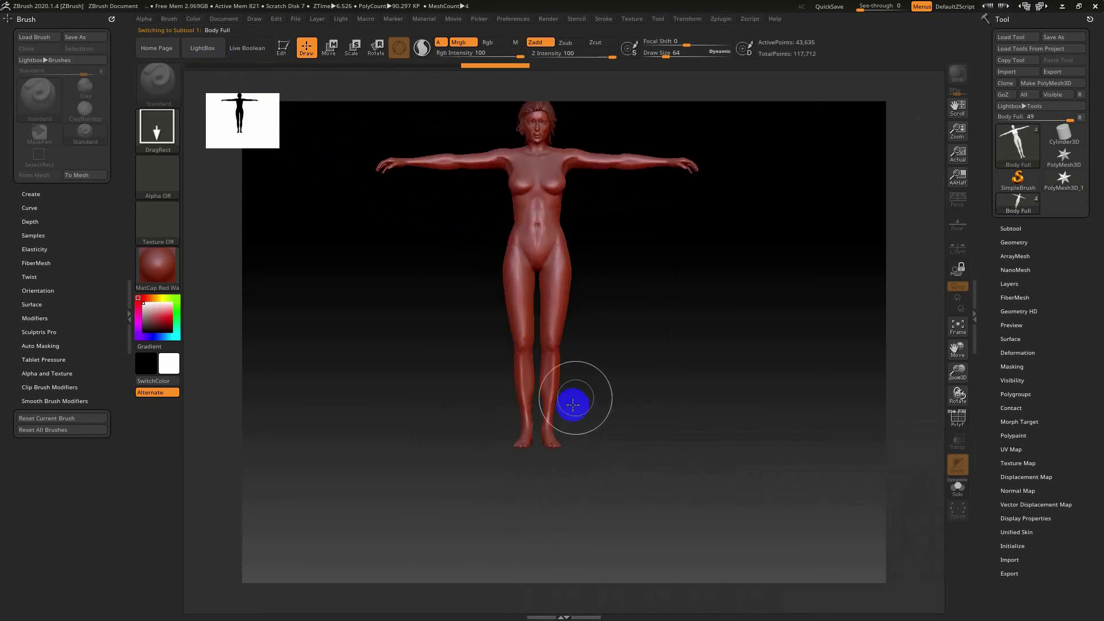
key("f")
key("s")
left_click(650, 330)
left_click_drag(599, 213, 607, 379, "alt")
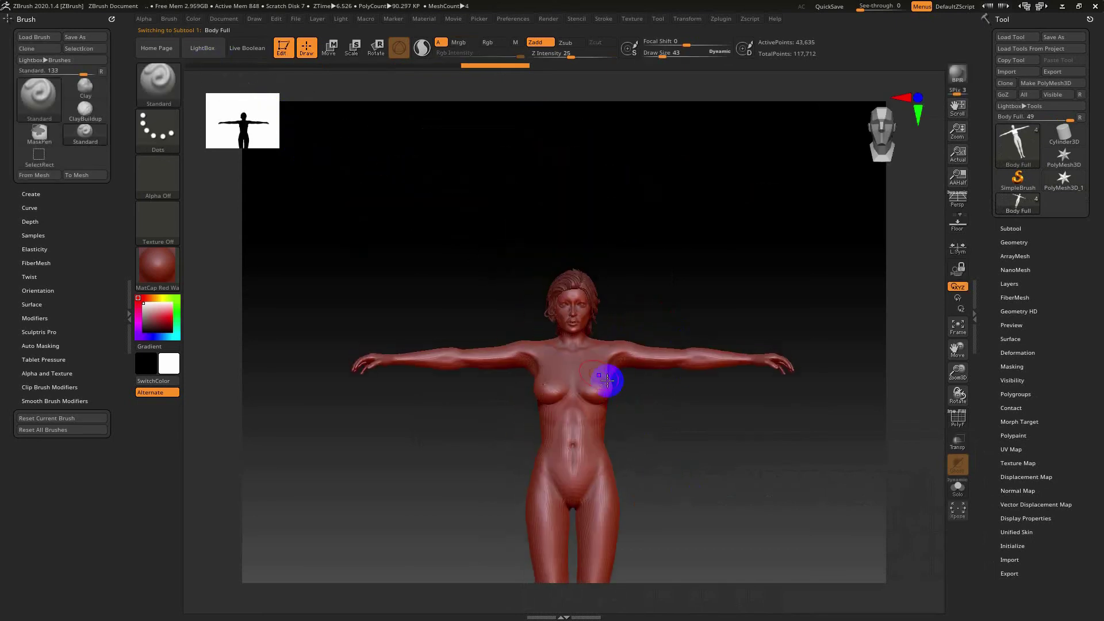
mouse_move(675, 297)
left_mouse_down()
mouse_move(666, 276)
mouse_move(801, 446)
mouse_move(142, 272)
left_mouse_up()
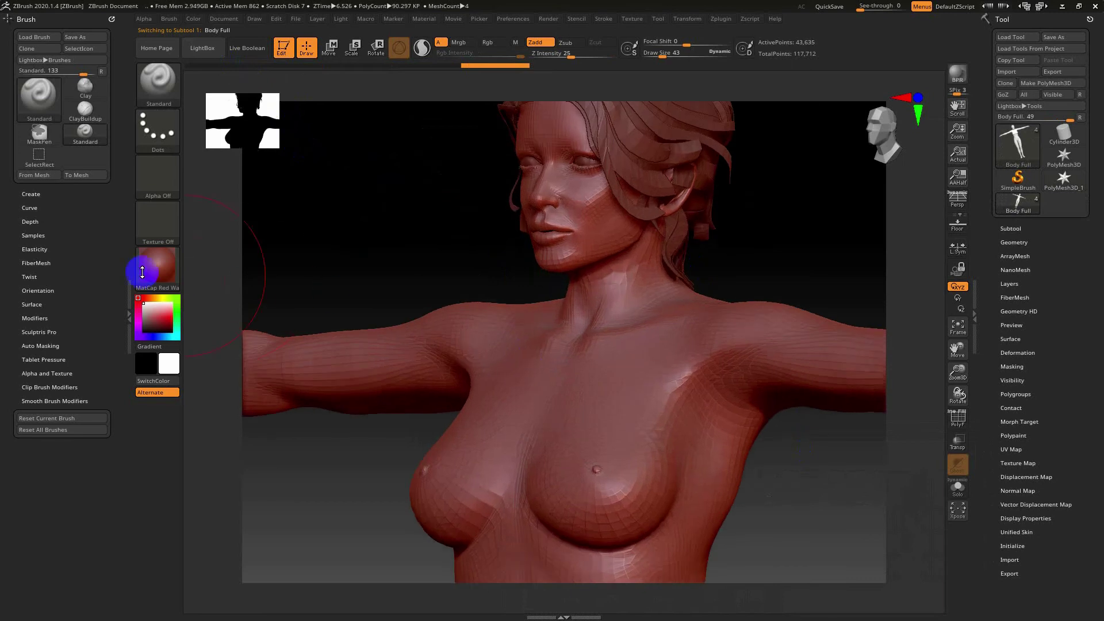
Step: Apply MatCap Gray, enable Solo to hide the hair, and check both side profiles
key("m")
left_click(365, 276)
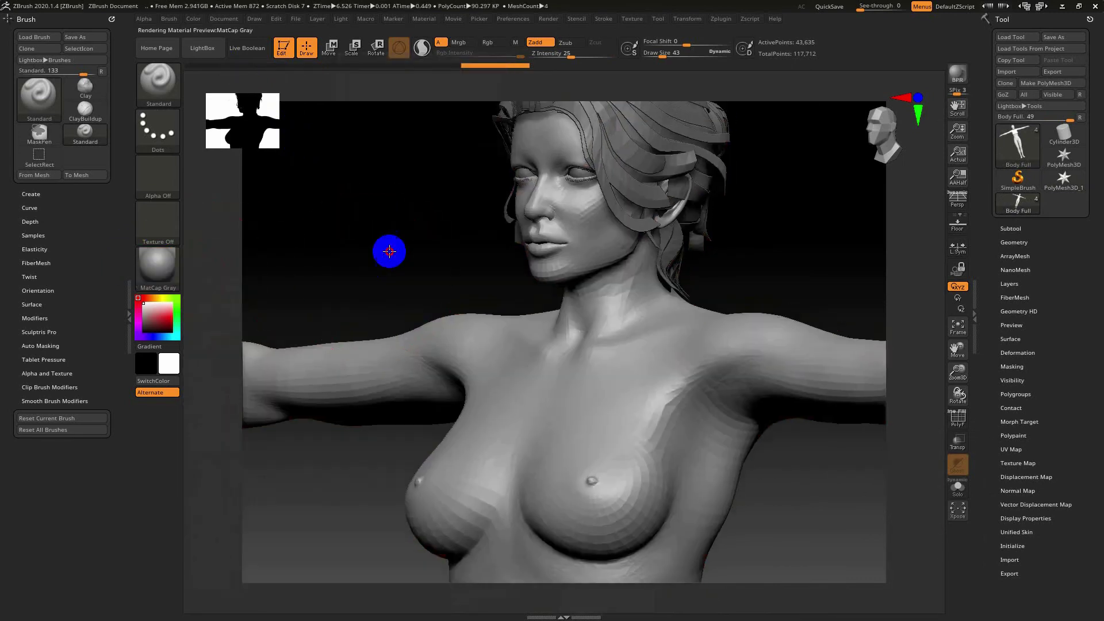
left_click_drag(387, 249, 875, 476)
left_click(955, 489)
key("s")
mouse_move(708, 329)
left_mouse_down()
mouse_move(693, 329)
mouse_move(747, 303)
mouse_move(395, 280)
mouse_move(434, 281)
mouse_move(717, 465)
mouse_move(734, 501)
mouse_move(700, 488)
mouse_move(741, 410)
left_mouse_up()
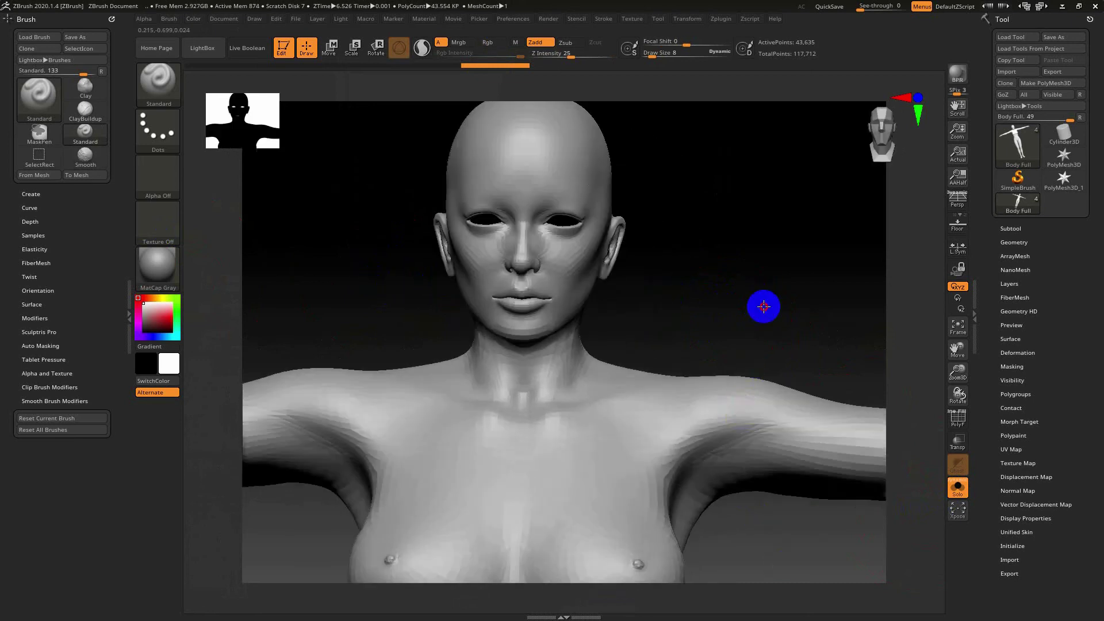
left_click_drag(764, 307, 444, 284)
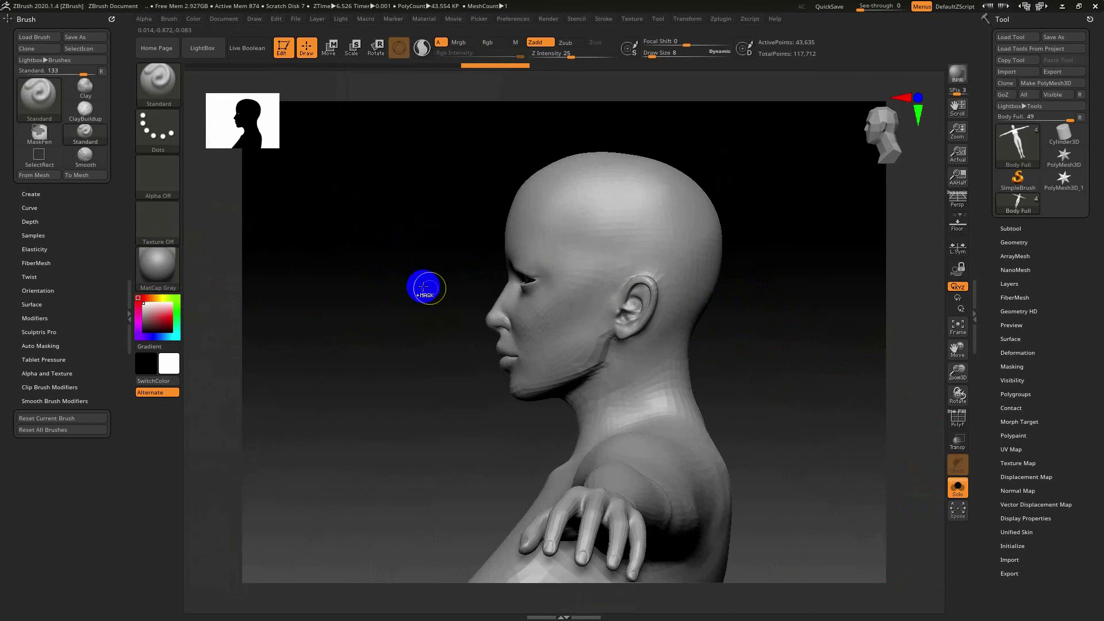
left_click(158, 83, "ctrl+shift")
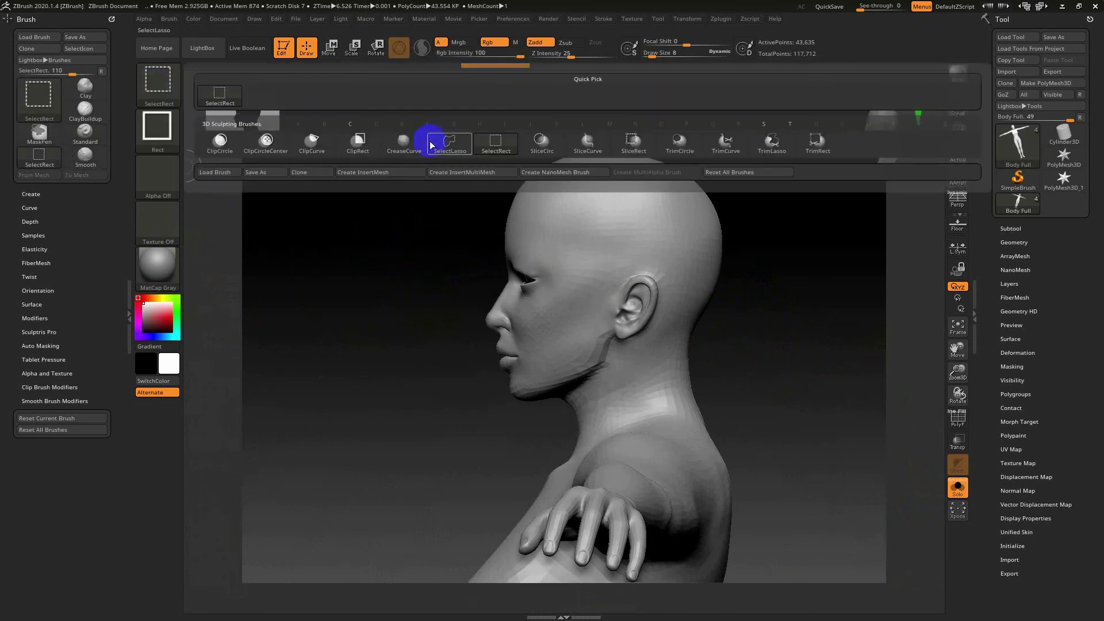
Step: Lasso-isolate the head and hide the neck region, shrinking the brush to size 1
left_click(450, 143)
mouse_move(481, 127)
left_mouse_down("ctrl+shift")
mouse_move(736, 176)
mouse_move(744, 320)
mouse_move(683, 407)
mouse_move(423, 399)
mouse_move(410, 284)
mouse_move(333, 254)
left_mouse_up("ctrl+shift")
mouse_move(370, 328)
left_mouse_down()
mouse_move(654, 360)
mouse_move(733, 505)
mouse_move(757, 479)
mouse_move(594, 315)
left_mouse_up()
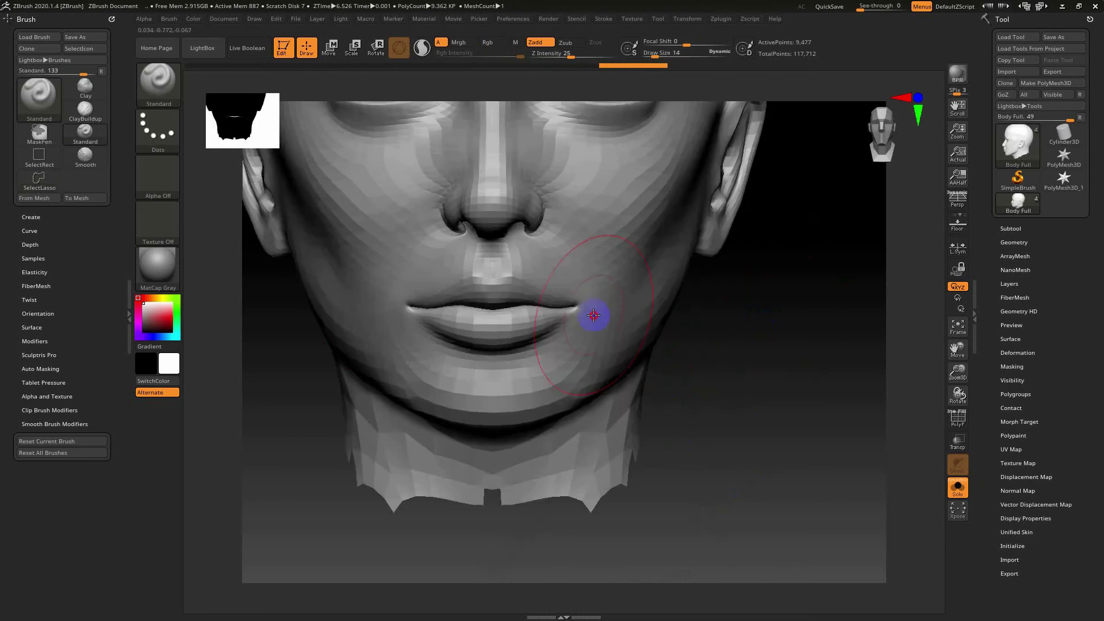
key("s")
mouse_move(701, 363)
left_mouse_down("alt")
mouse_move(732, 414)
mouse_move(779, 439)
mouse_move(395, 517)
mouse_move(309, 377)
mouse_move(426, 434)
mouse_move(784, 434)
left_mouse_up("alt")
key("s")
mouse_move(739, 405)
left_mouse_down("ctrl+shift")
mouse_move(670, 321)
mouse_move(530, 387)
mouse_move(506, 488)
left_mouse_up("ctrl+shift")
mouse_move(581, 451)
left_mouse_down()
mouse_move(767, 407)
mouse_move(822, 293)
left_mouse_up()
mouse_move(715, 378)
left_mouse_down()
mouse_move(757, 394)
mouse_move(784, 387)
mouse_move(611, 459)
mouse_move(326, 404)
left_mouse_up()
mouse_move(265, 376)
left_mouse_down("alt")
mouse_move(370, 474)
mouse_move(329, 392)
mouse_move(399, 391)
left_mouse_up("alt")
key("bracketleft")
key("bracketleft")
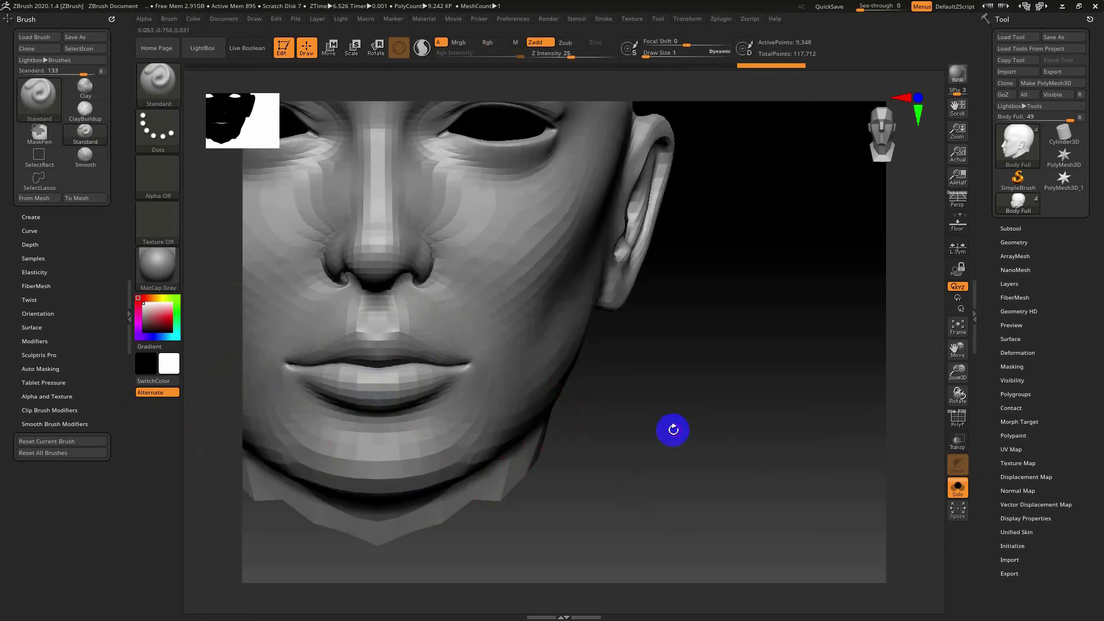
Step: Subdivide the mesh with Ctrl+D and lasso around the head to keep only it visible
key("ctrl+d")
key("ctrl+d")
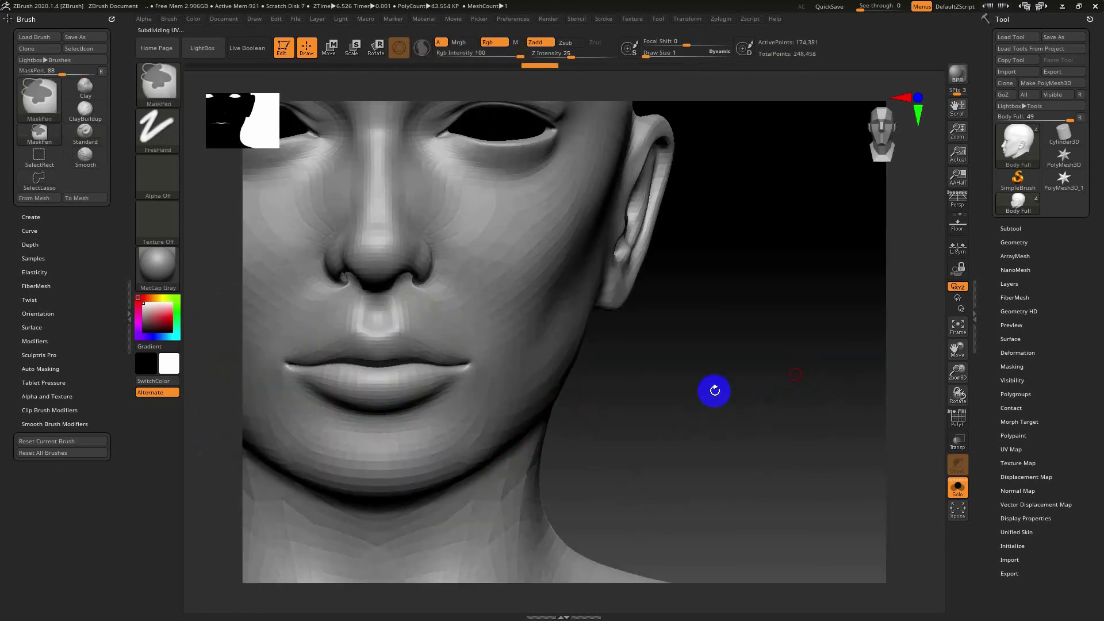
left_click_drag(681, 393, 636, 397)
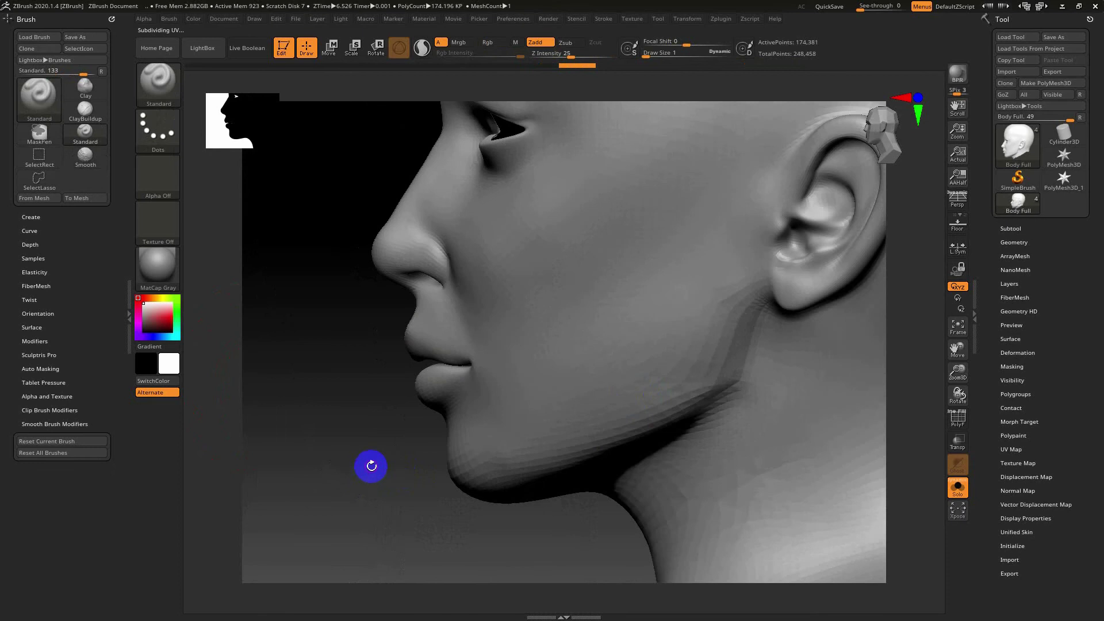
key("f")
mouse_move(303, 380)
left_mouse_down("alt")
mouse_move(343, 419)
mouse_move(345, 362)
left_mouse_up("alt")
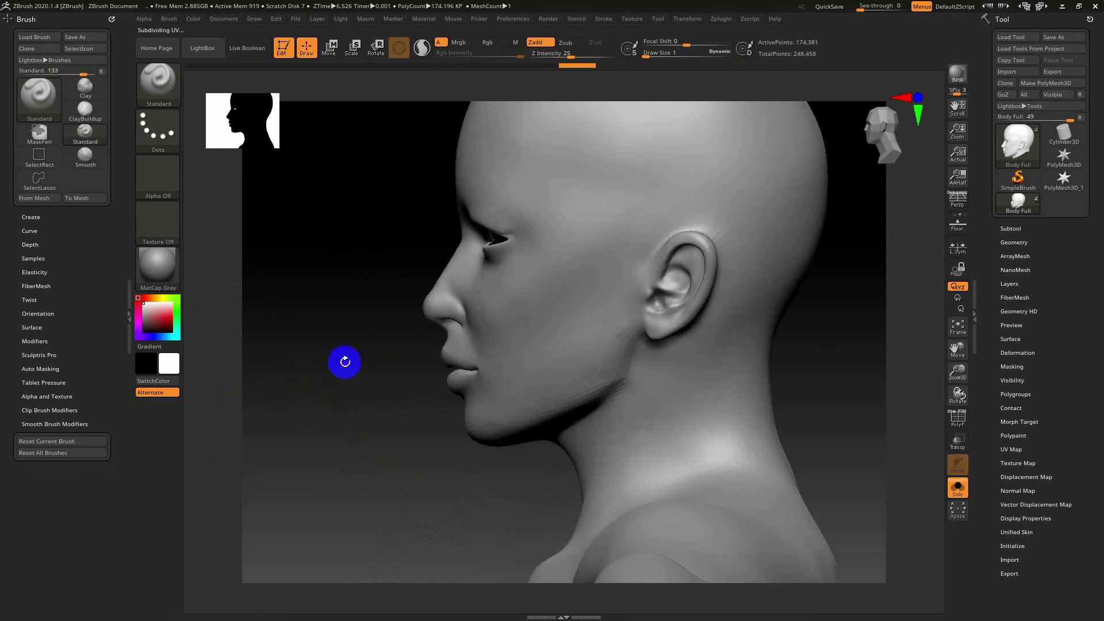
key("ctrl")
key("ctrl+shift")
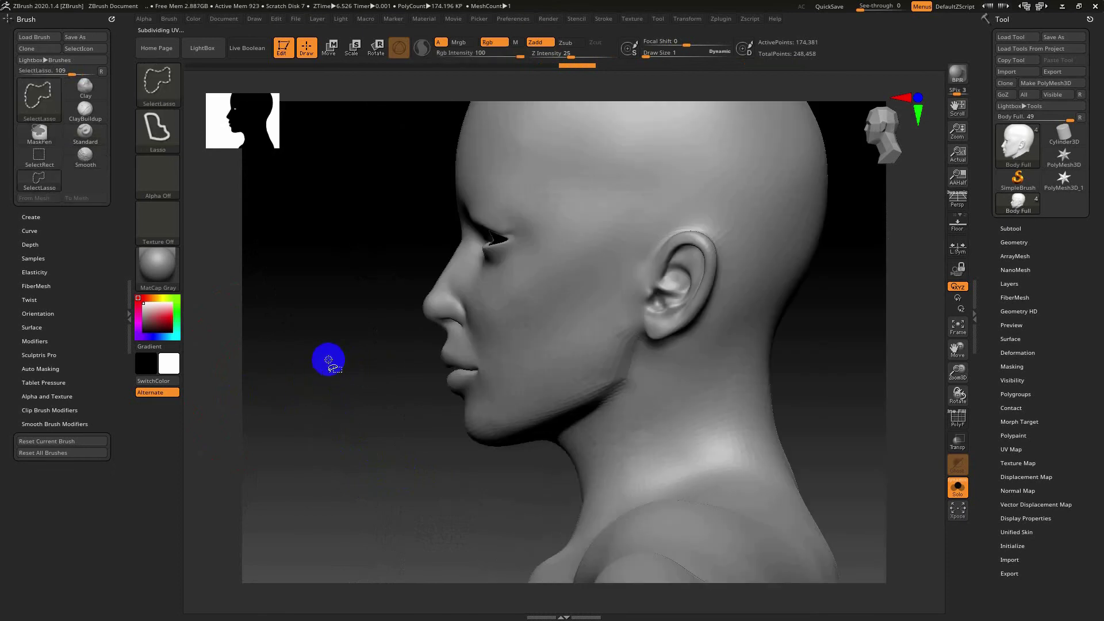
left_click_drag(328, 360, 345, 416, "alt")
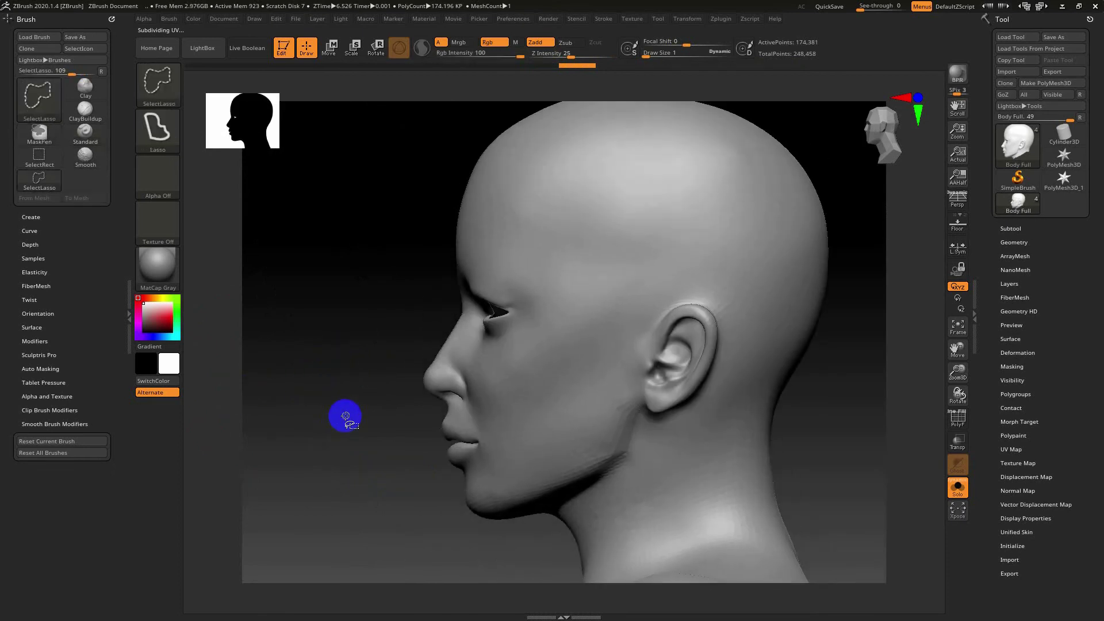
left_click_drag(369, 263, 322, 273)
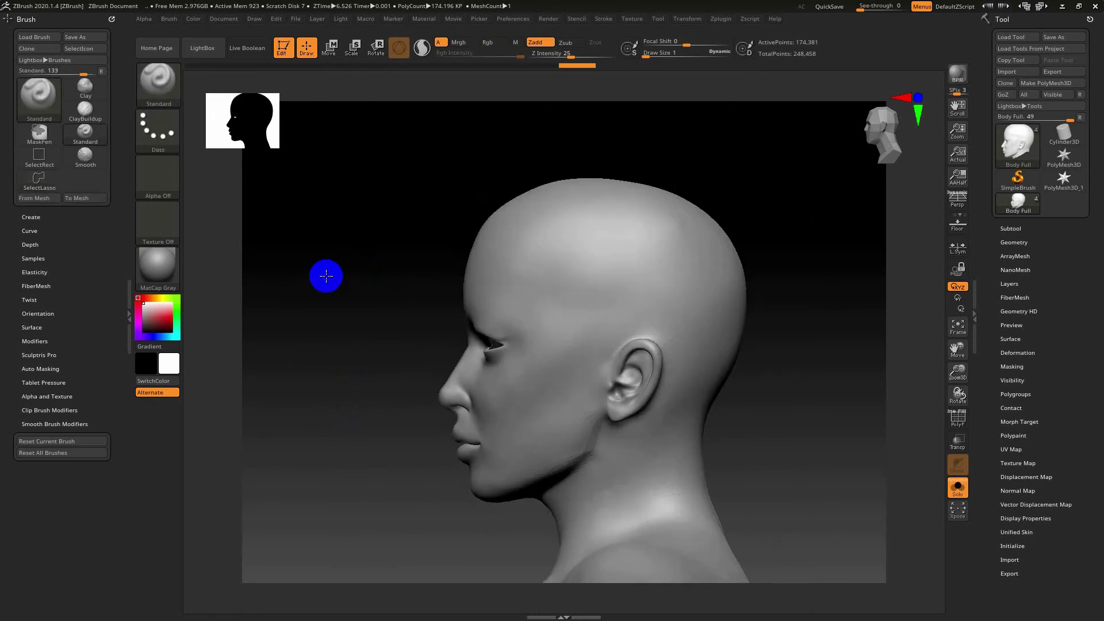
mouse_move(437, 136)
left_mouse_down("ctrl+shift")
mouse_move(752, 204)
mouse_move(780, 365)
mouse_move(563, 513)
mouse_move(407, 490)
mouse_move(395, 369)
left_mouse_up("ctrl+shift")
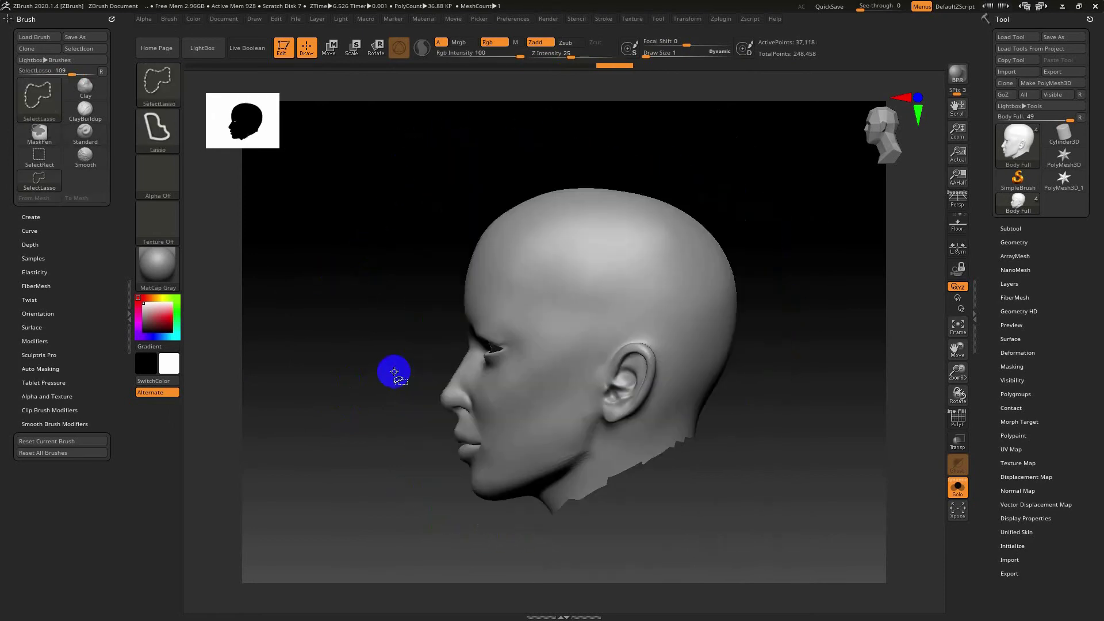
mouse_move(399, 454)
left_mouse_down("alt")
mouse_move(375, 432)
mouse_move(409, 537)
mouse_move(387, 510)
mouse_move(651, 493)
left_mouse_up("alt")
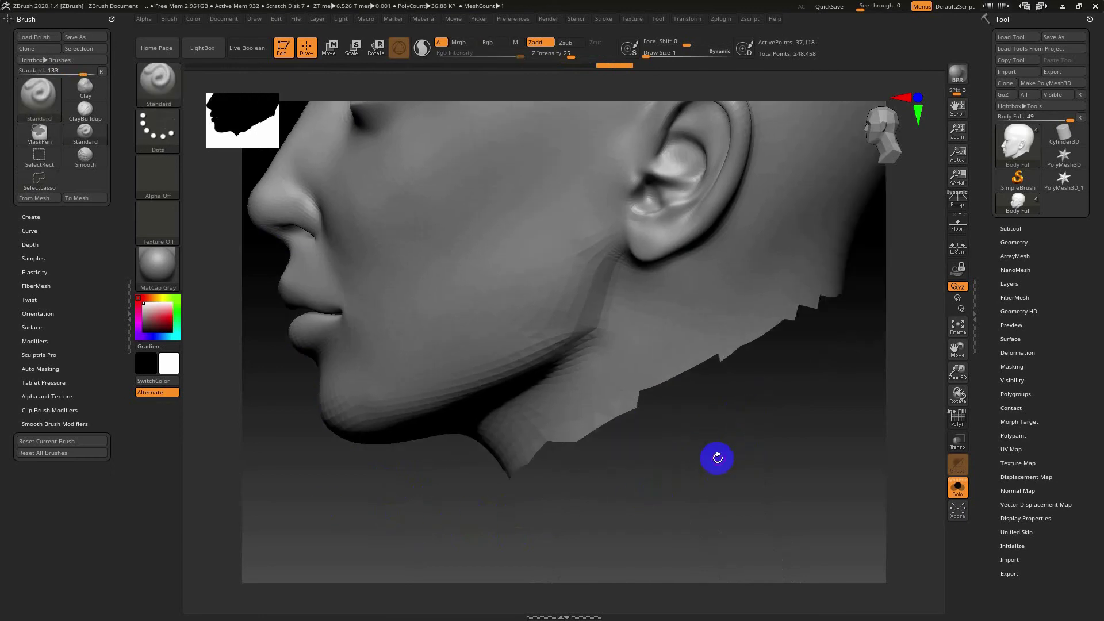
left_click_drag(715, 459, 768, 458)
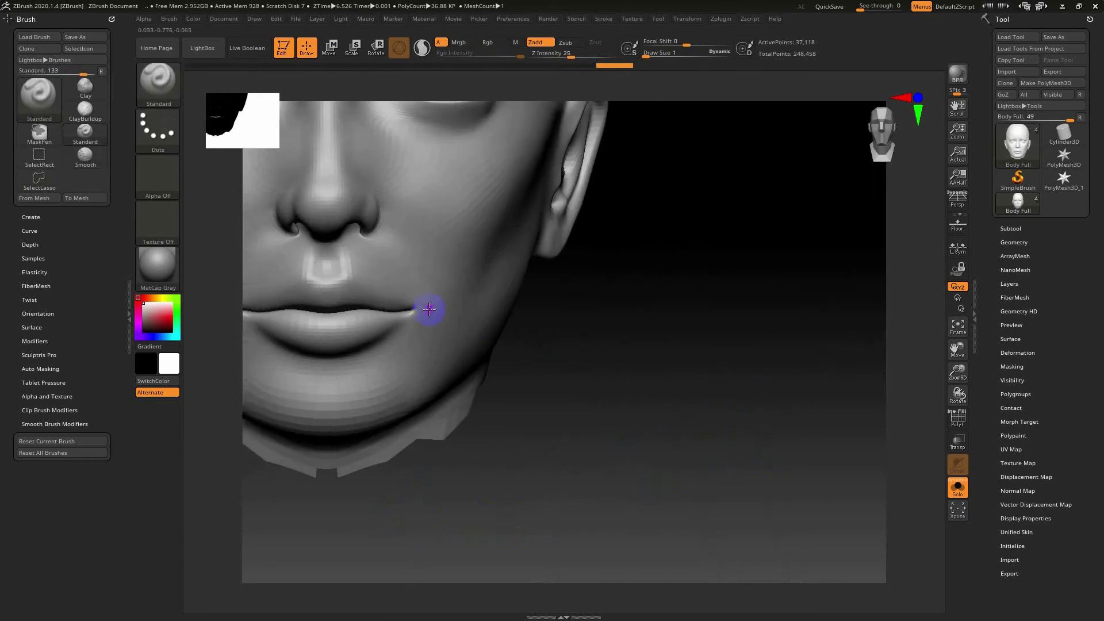
Step: Deepen the line between the lips with a size-3 brush, then drop brush size to 1
left_click_drag(702, 412, 512, 306)
left_click(334, 435)
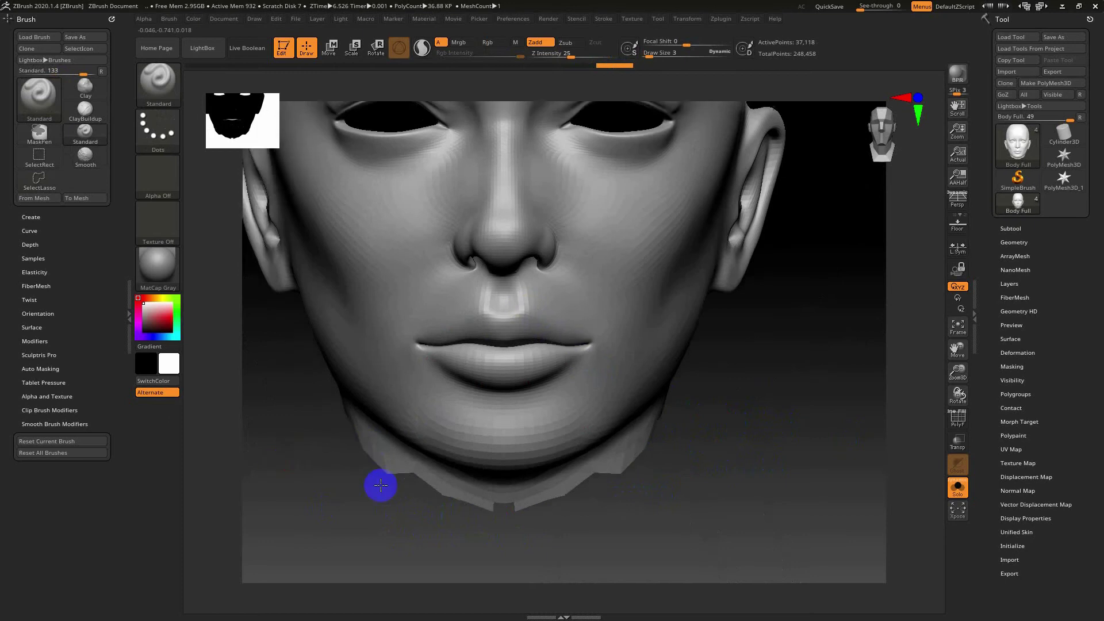
mouse_move(377, 483)
left_mouse_down("alt")
mouse_move(334, 560)
mouse_move(552, 375)
mouse_move(670, 377)
left_mouse_up("alt")
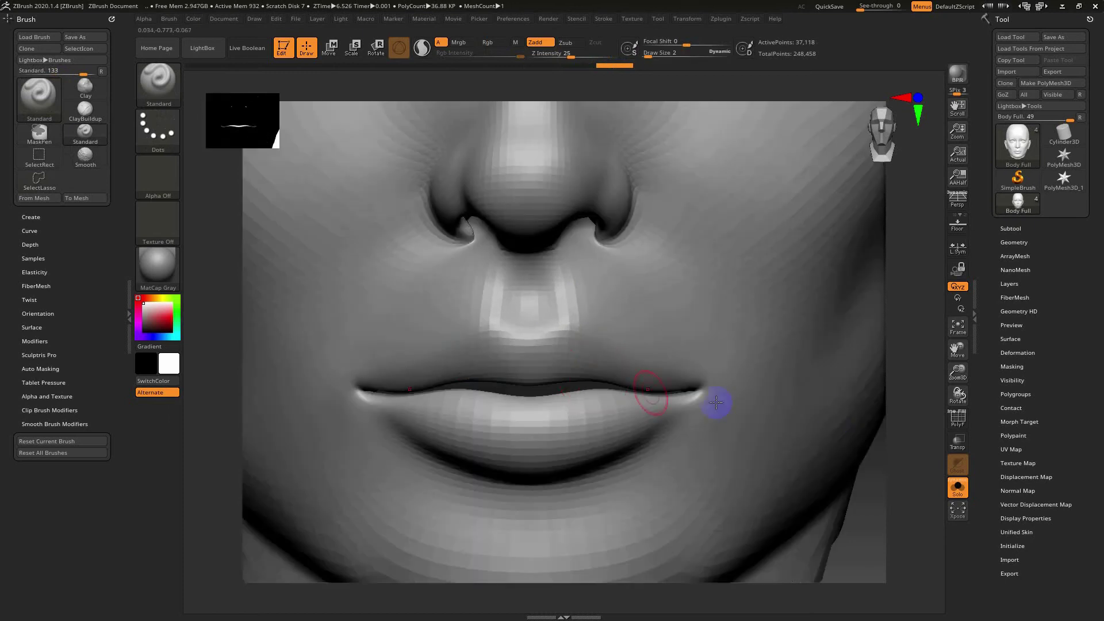
left_click_drag(852, 386, 888, 487, "alt")
left_click_drag(538, 52, 563, 50)
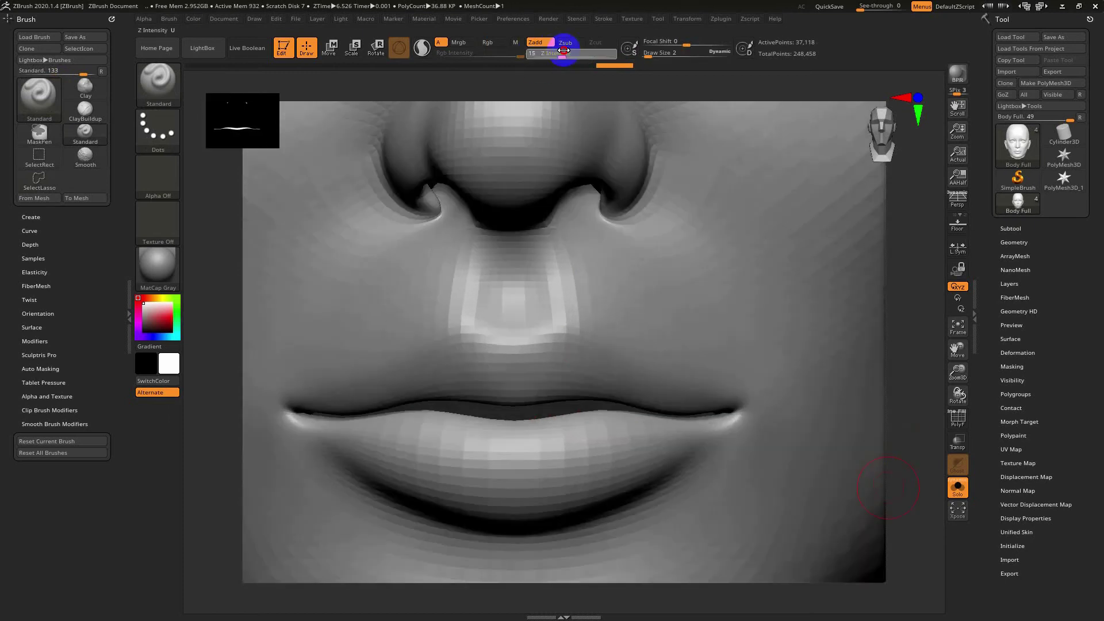
type("s")
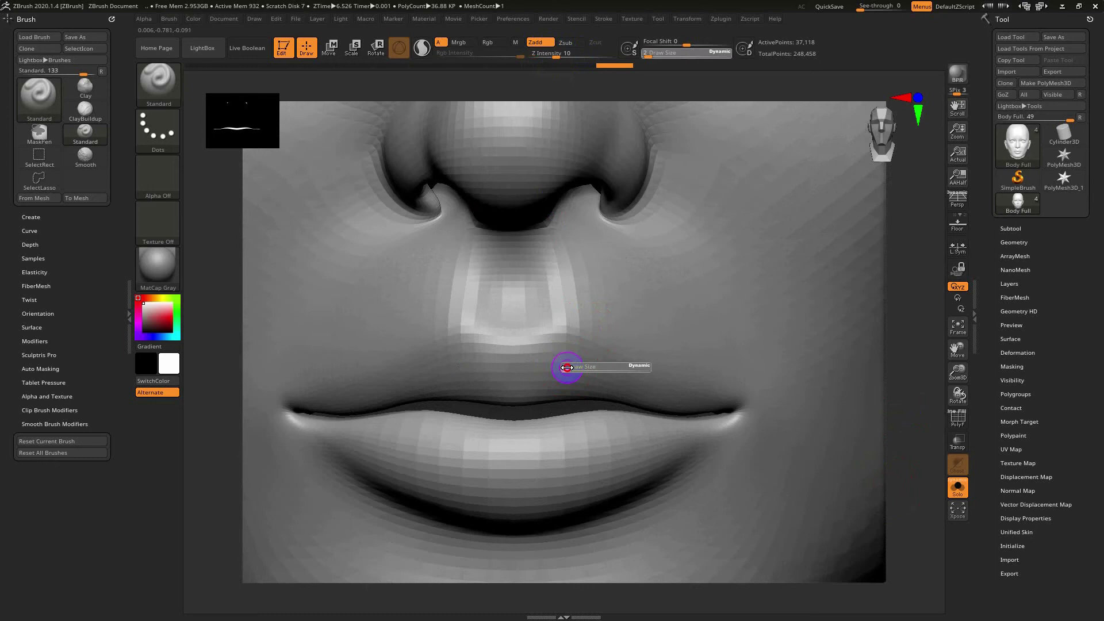
type("1")
key("Return")
Step: Deepen the upper-lip crease and smooth it at Z Intensity 11, returning to a front view
left_click_drag(908, 369, 578, 361)
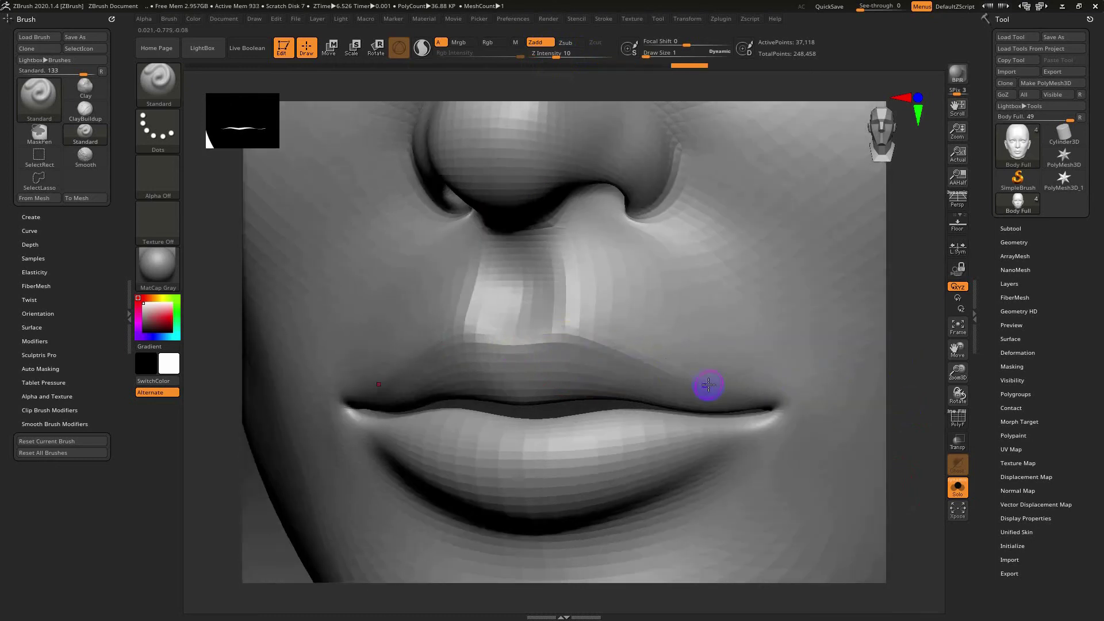
left_click_drag(641, 330, 489, 359)
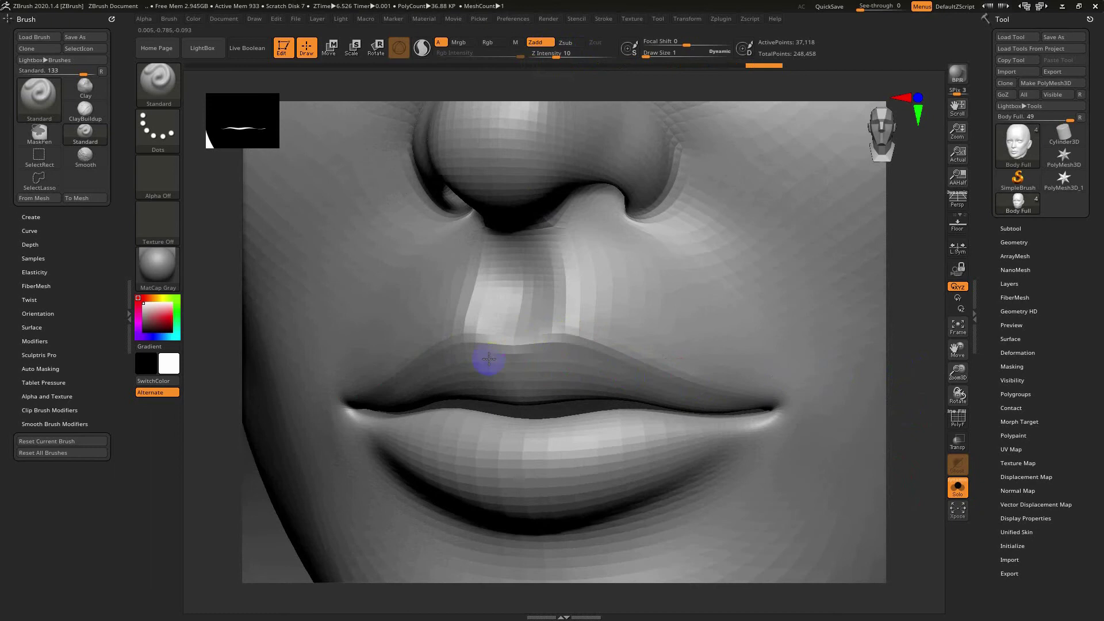
left_click_drag(232, 410, 207, 296, "alt")
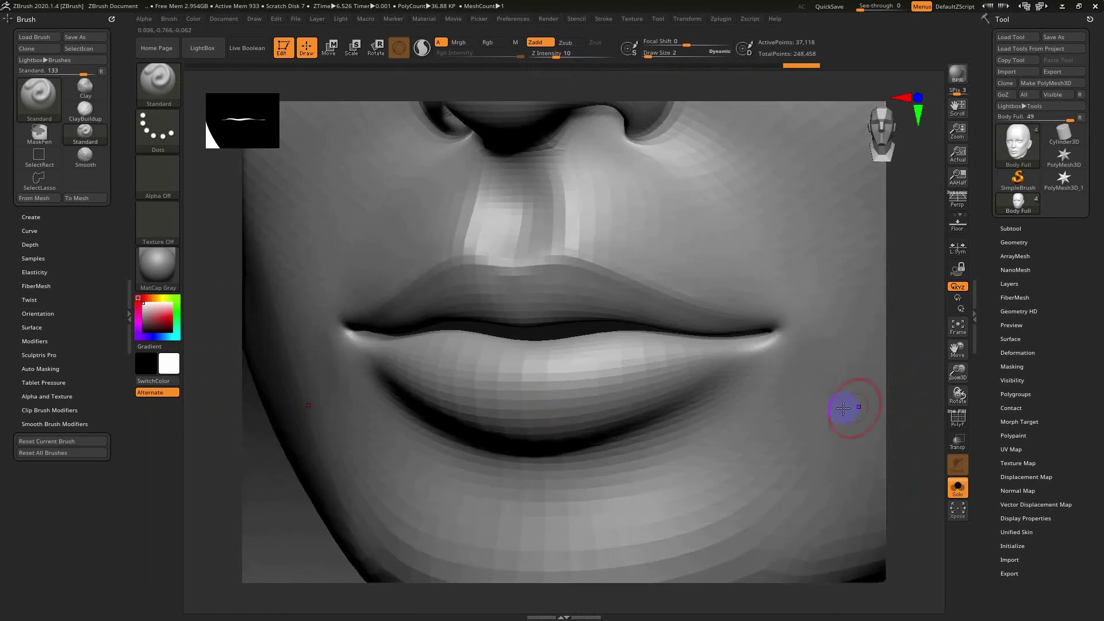
left_click_drag(901, 347, 668, 412)
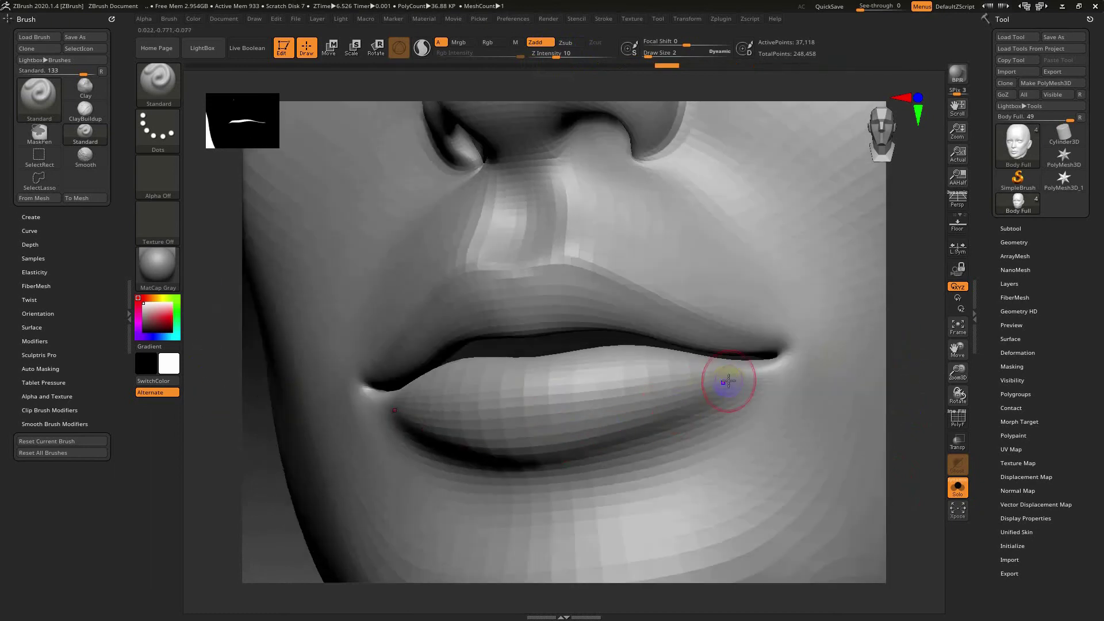
key("shift")
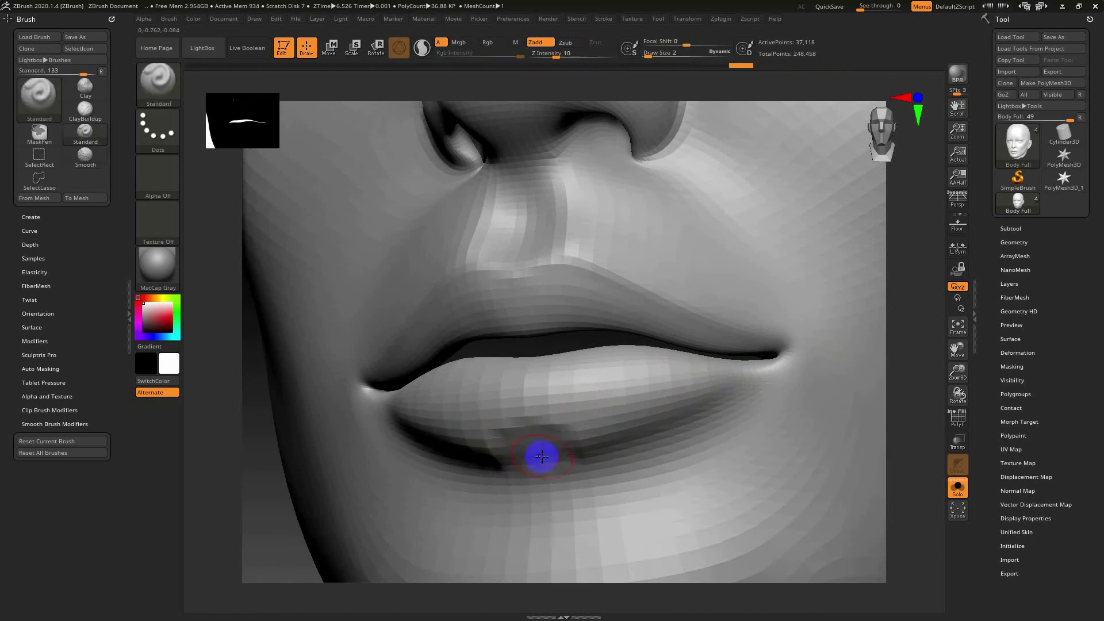
left_click_drag(570, 54, 538, 54)
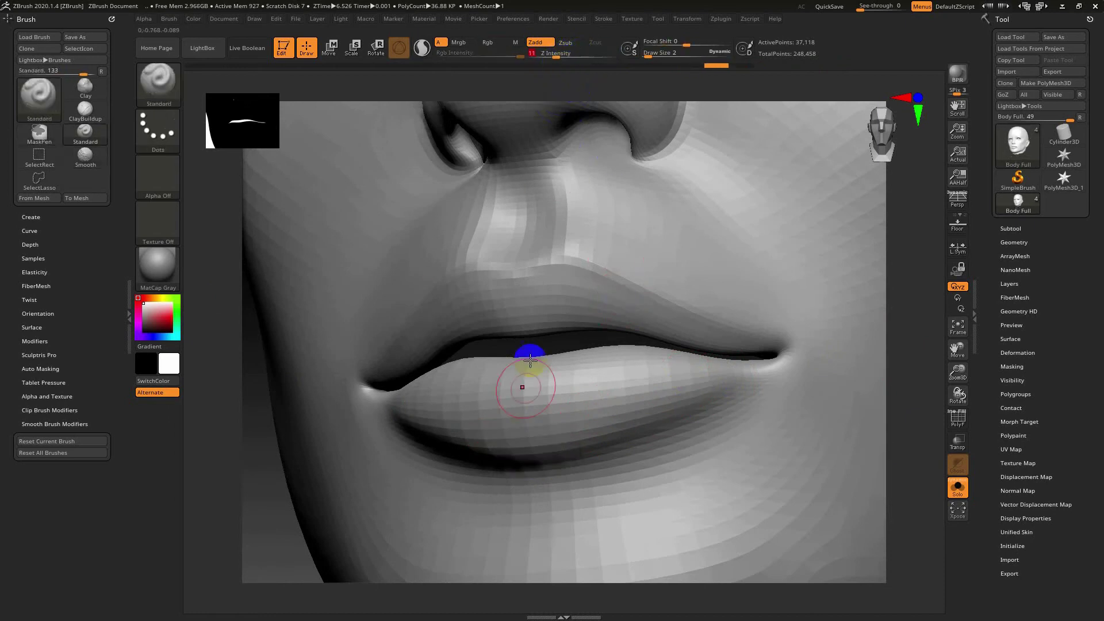
key("shift")
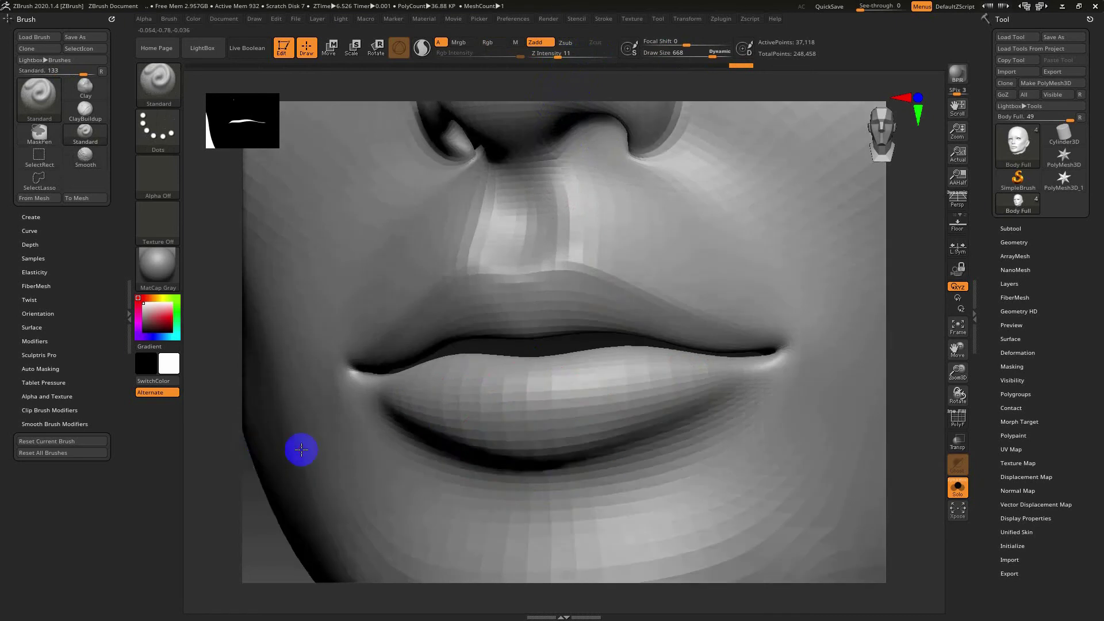
left_click_drag(254, 435, 304, 449, "shift")
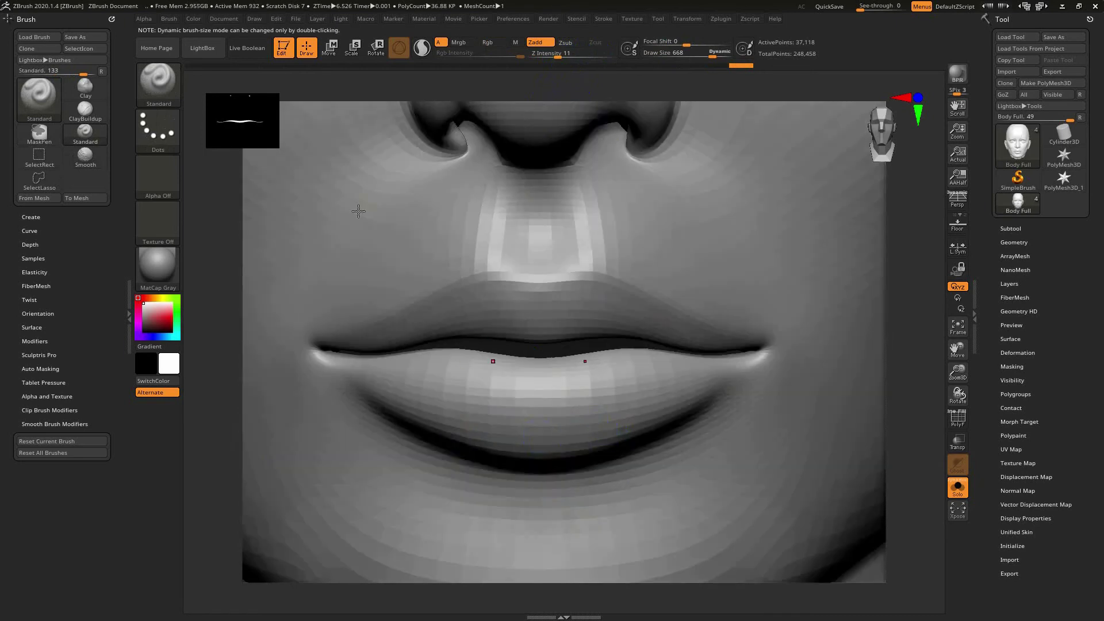
left_click(329, 48)
Step: Dismiss the 2.5D prompt, reduce Draw Size, and reshape the lower lip with the Move brush
left_click(298, 46)
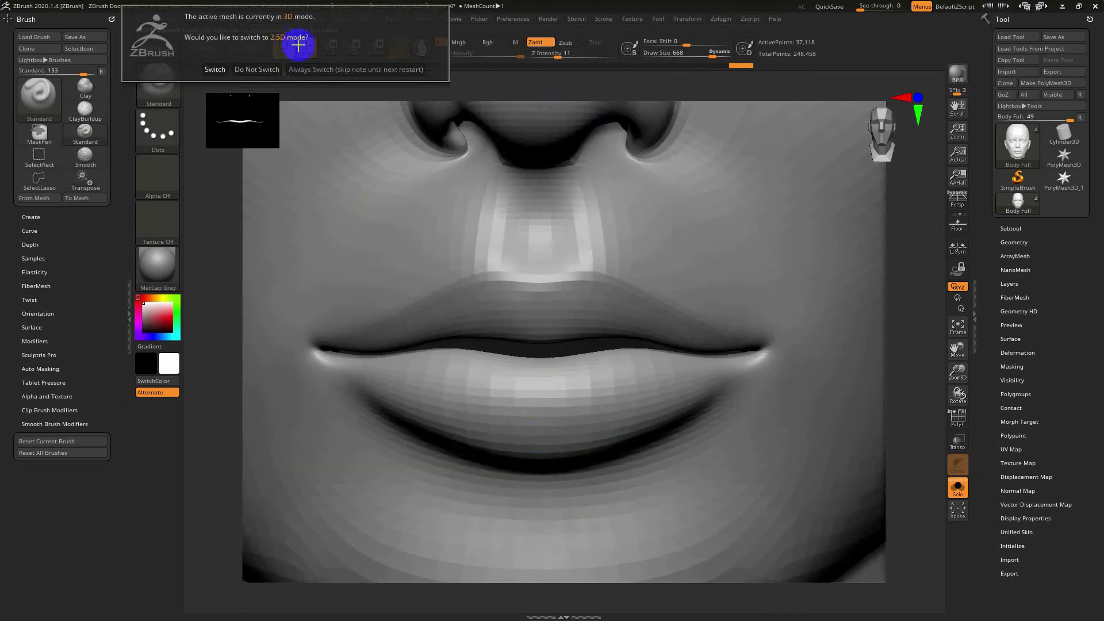
left_click(262, 69)
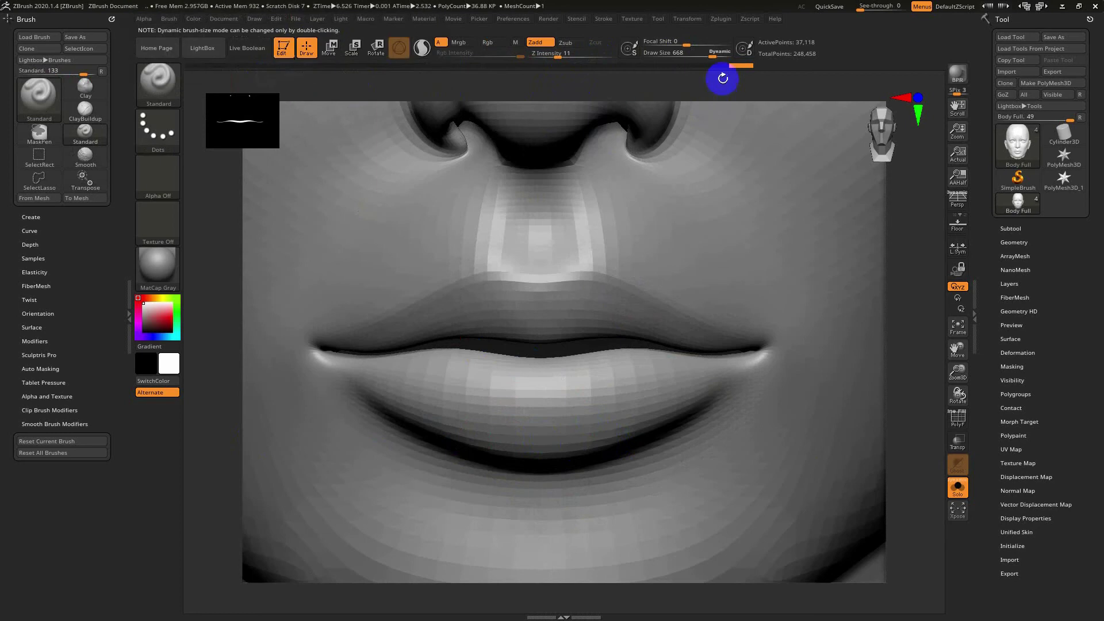
left_click_drag(697, 54, 648, 53)
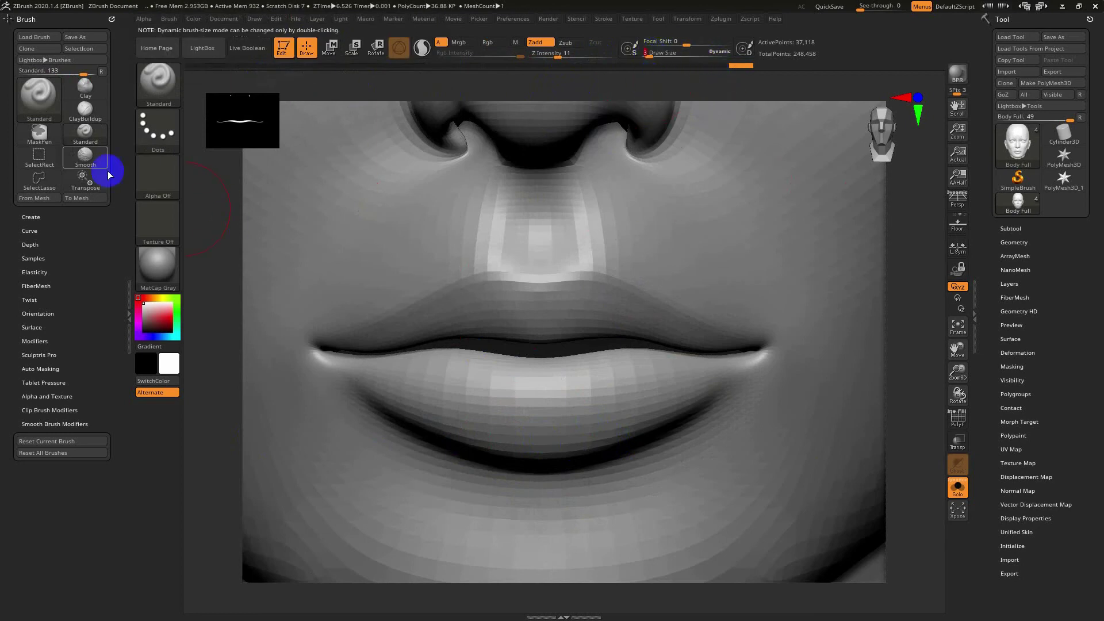
left_click(33, 97)
left_click(510, 268)
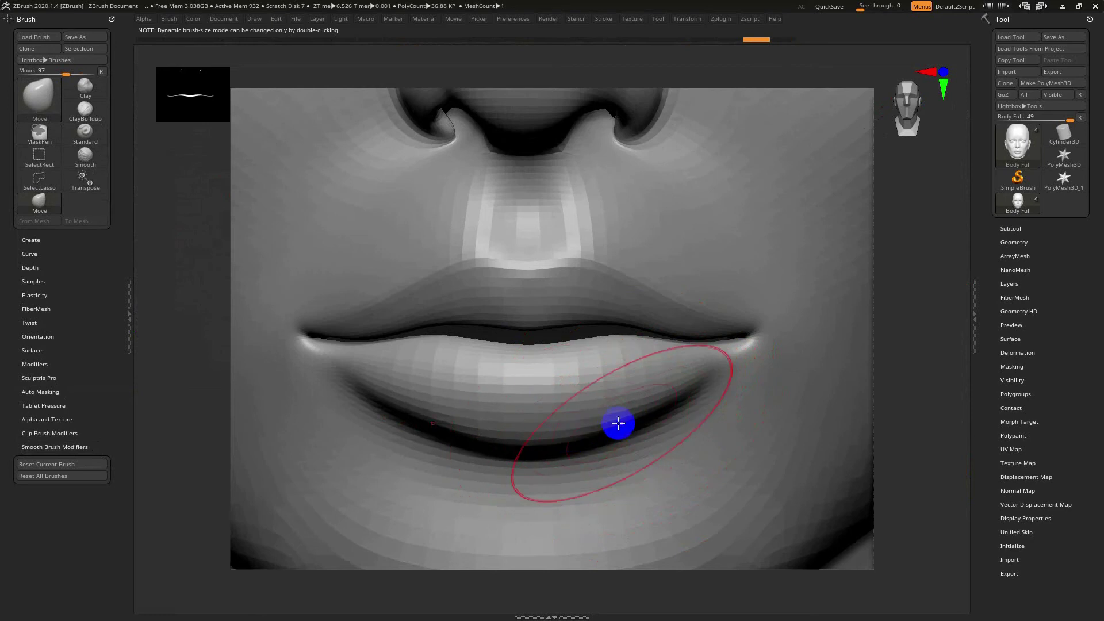
mouse_move(890, 434)
left_mouse_down()
mouse_move(661, 411)
mouse_move(640, 424)
mouse_move(655, 414)
left_mouse_up()
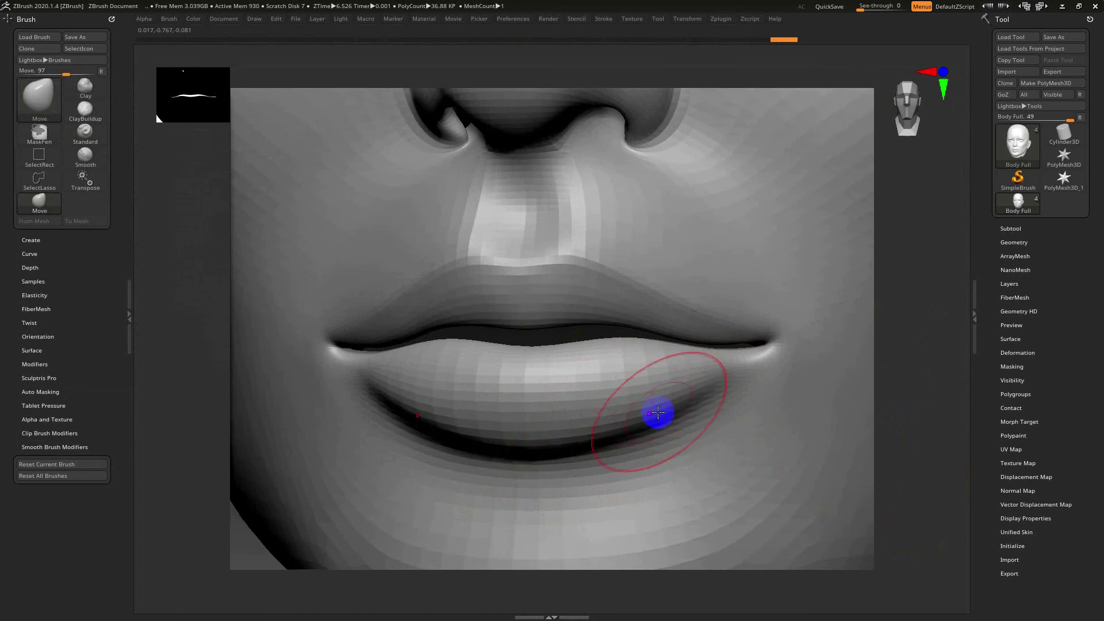
Step: Keep shaping the lower lip with a larger Move brush and return to a front view
key("s")
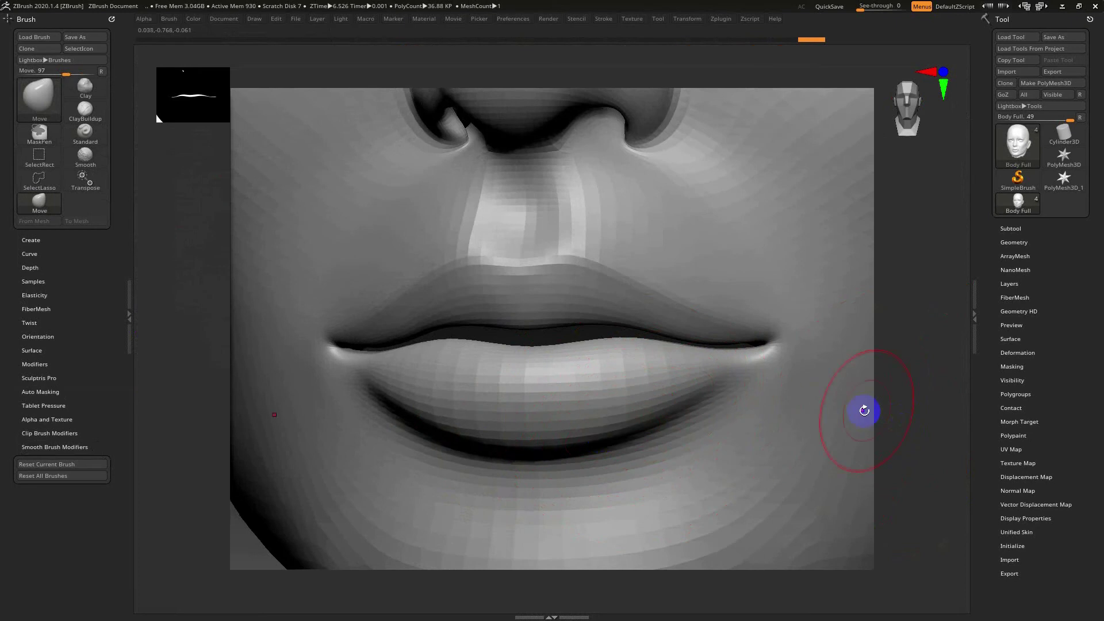
left_click_drag(909, 406, 917, 414)
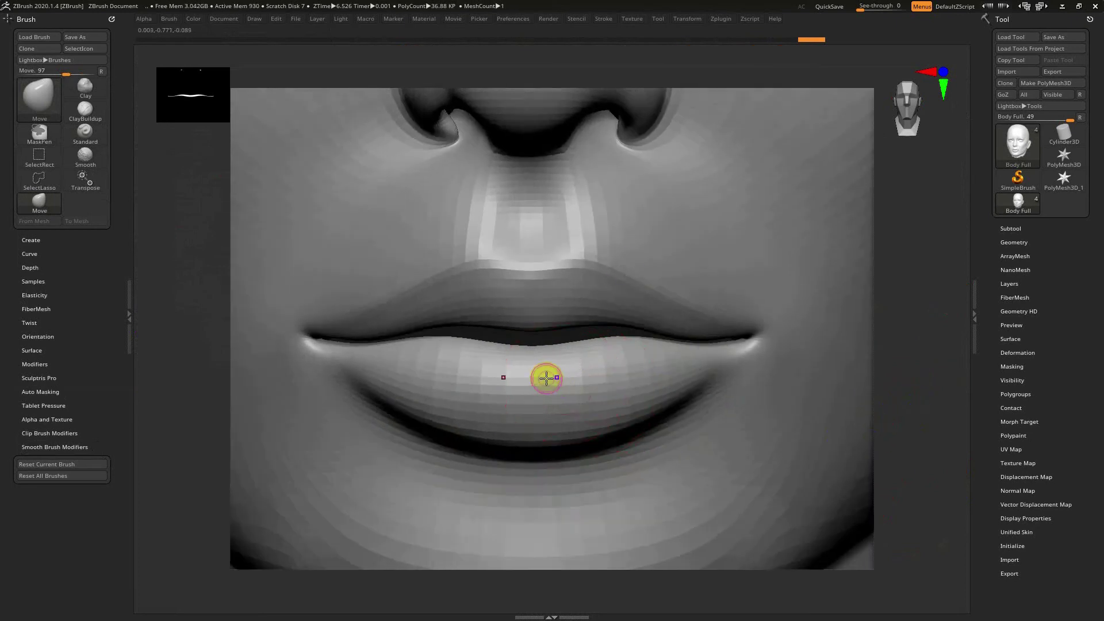
key("Tab")
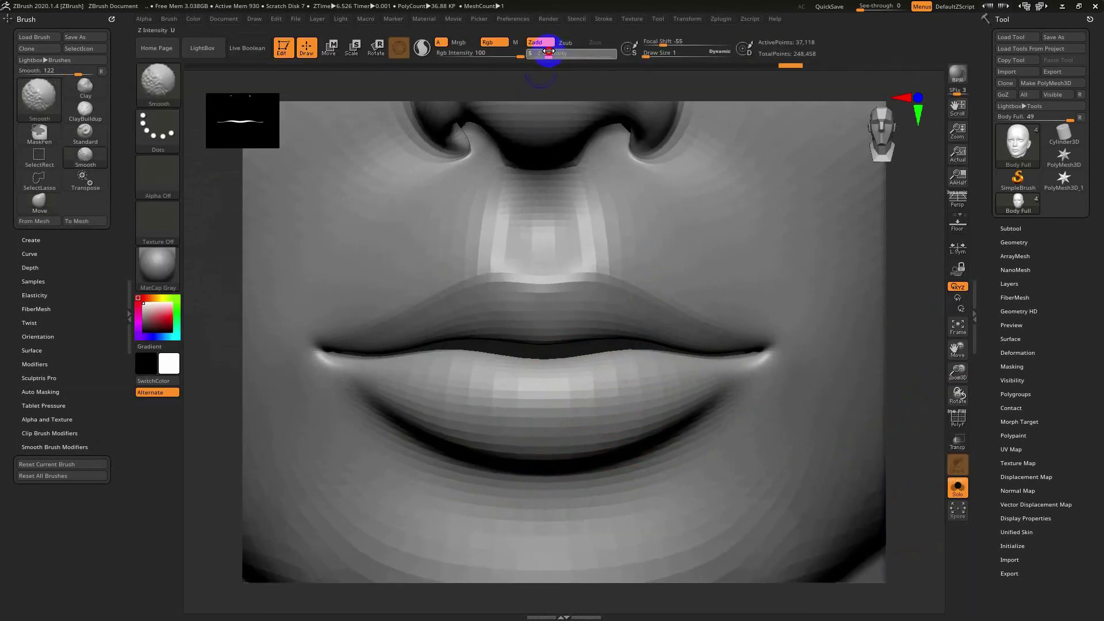
left_click(914, 325)
key("Tab")
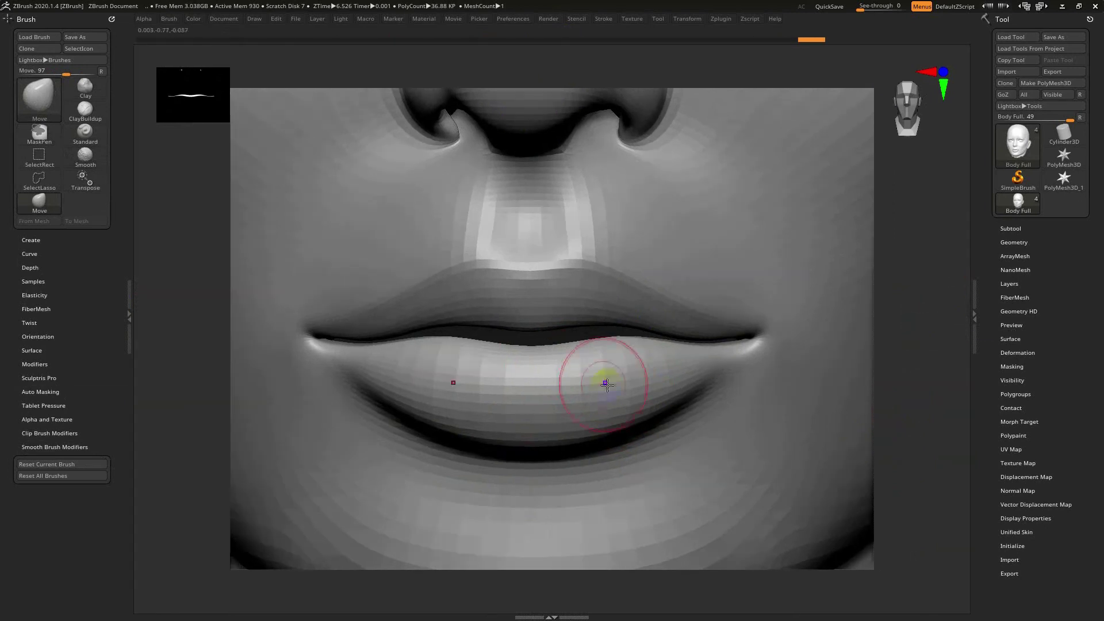
key("s")
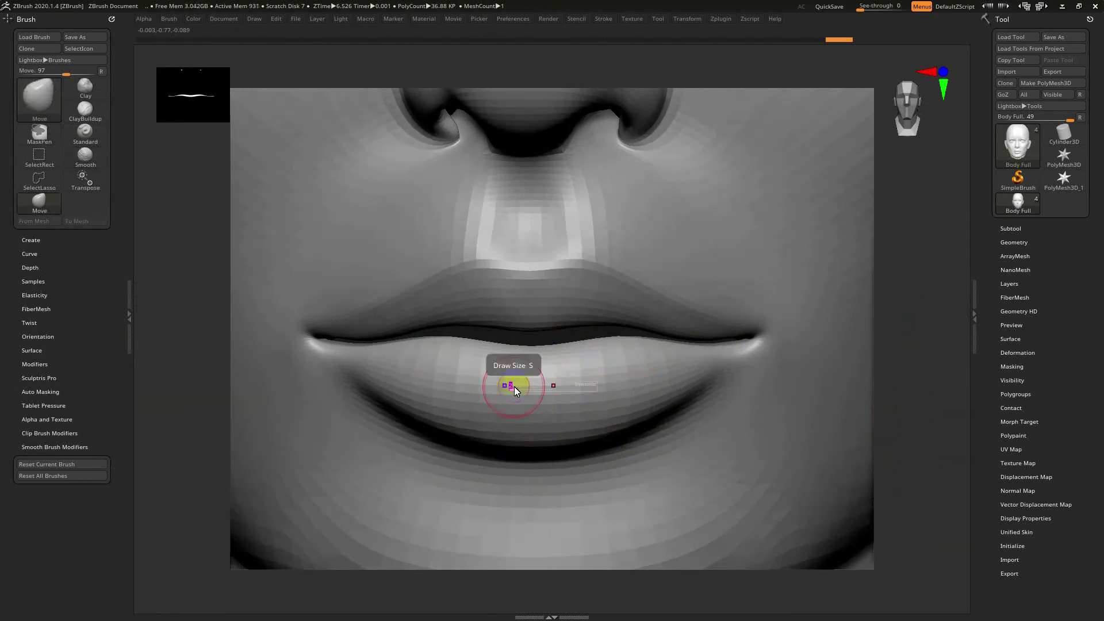
left_click_drag(912, 332, 456, 305)
left_click(85, 133)
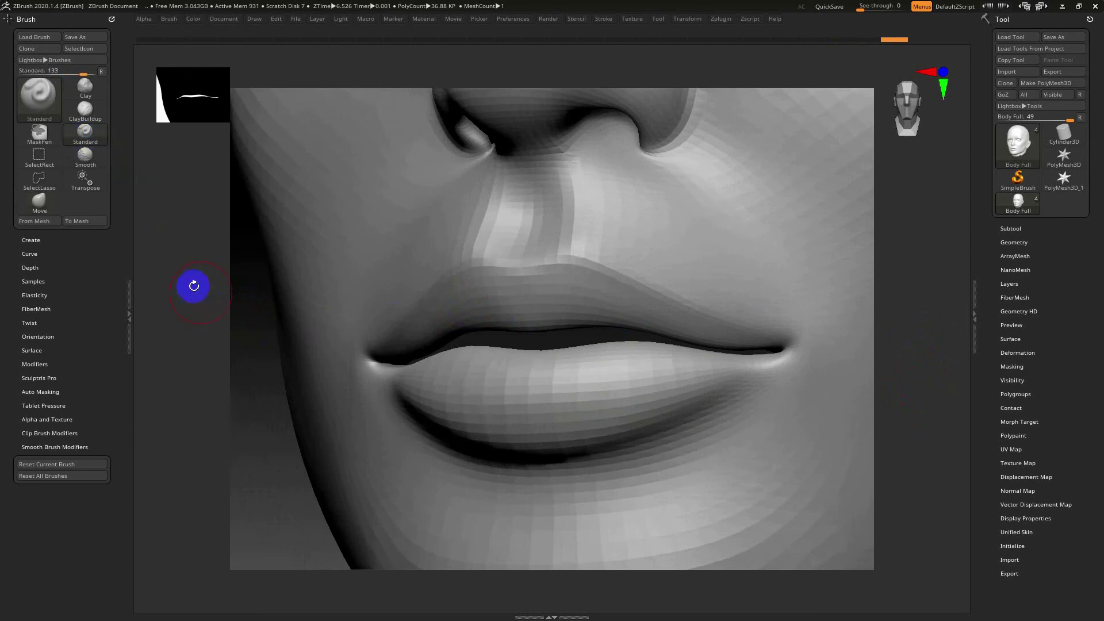
left_click_drag(193, 286, 565, 305, "alt")
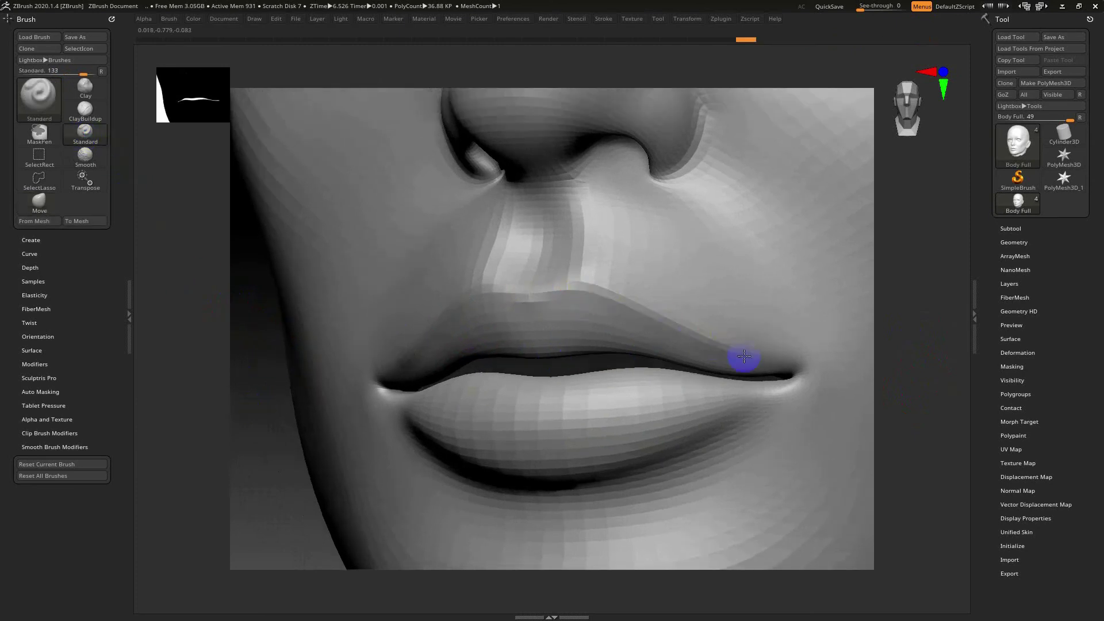
left_click_drag(887, 379, 920, 384, "shift")
Step: Shift-smooth the skin over and beside the philtrum
key("s")
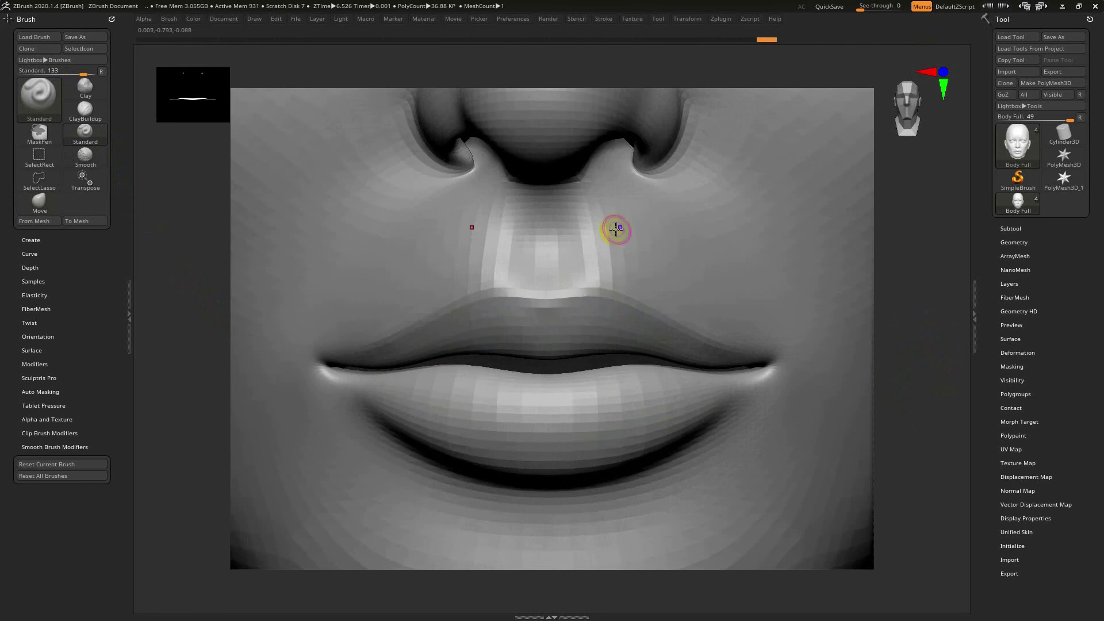
key("shift")
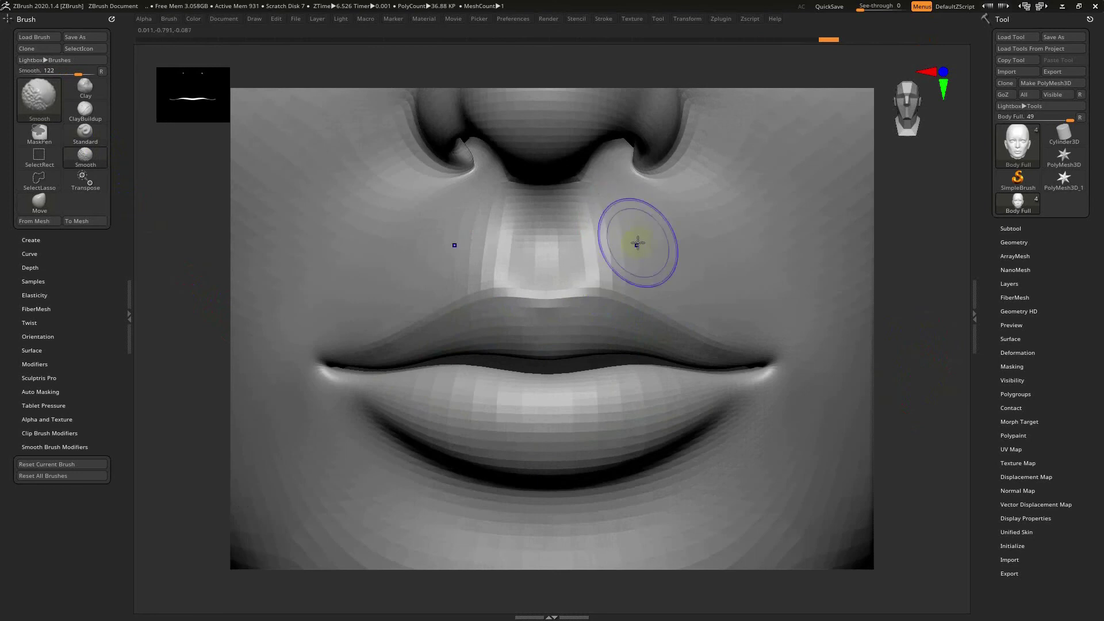
left_click_drag(638, 242, 633, 236)
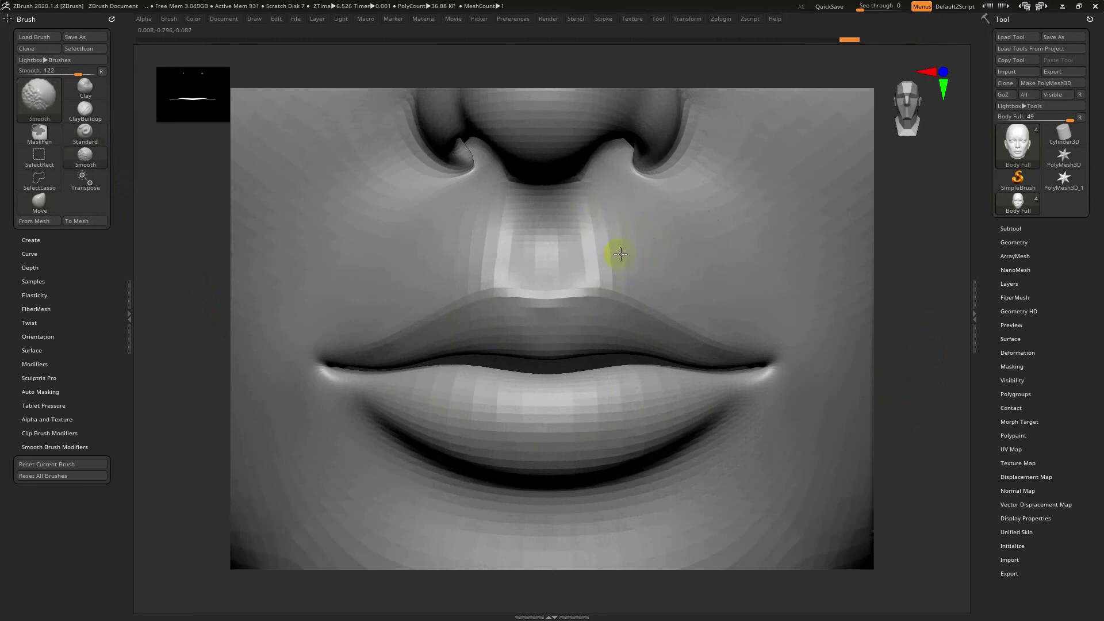
key("shift")
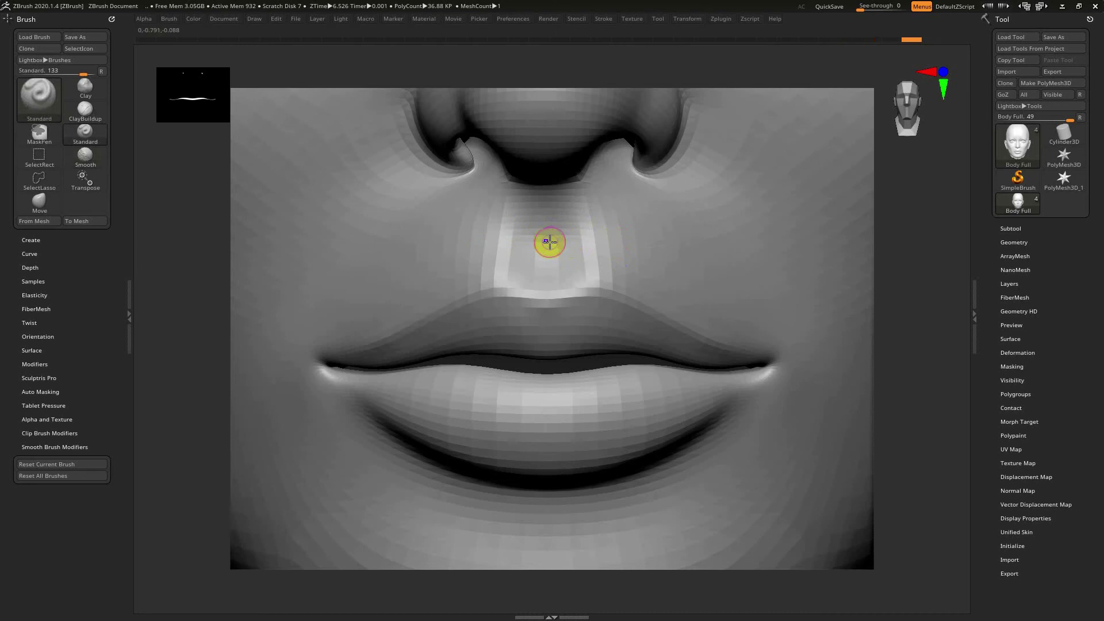
left_click_drag(558, 240, 537, 264, "shift")
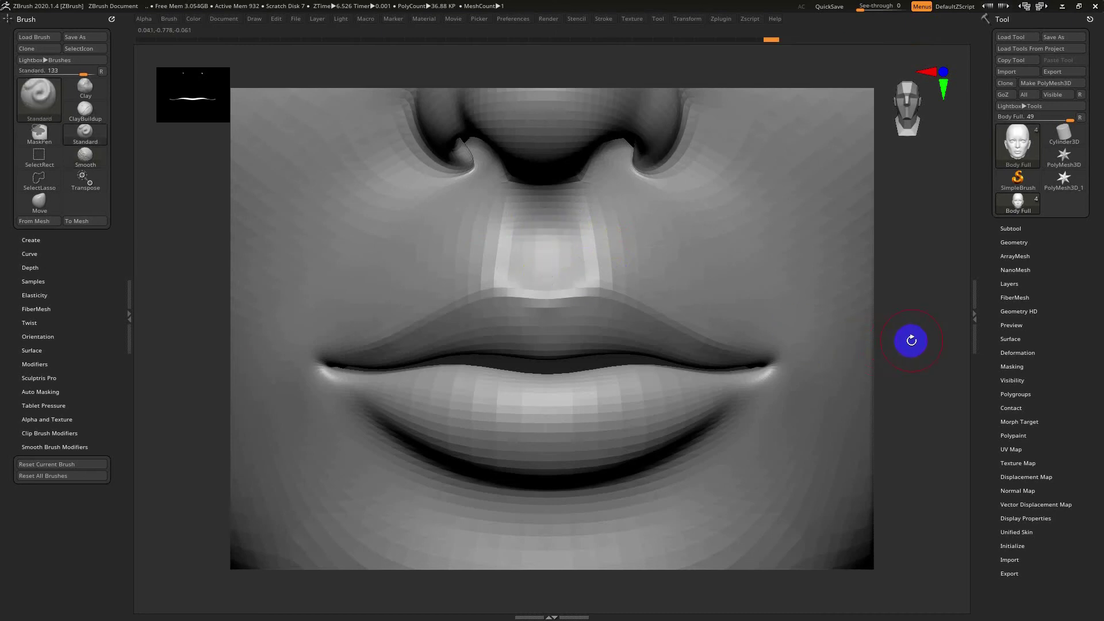
Step: Frame the head in side profile, zoom to the nose and lips, and select the Move brush
key("f")
left_click_drag(729, 360, 692, 356)
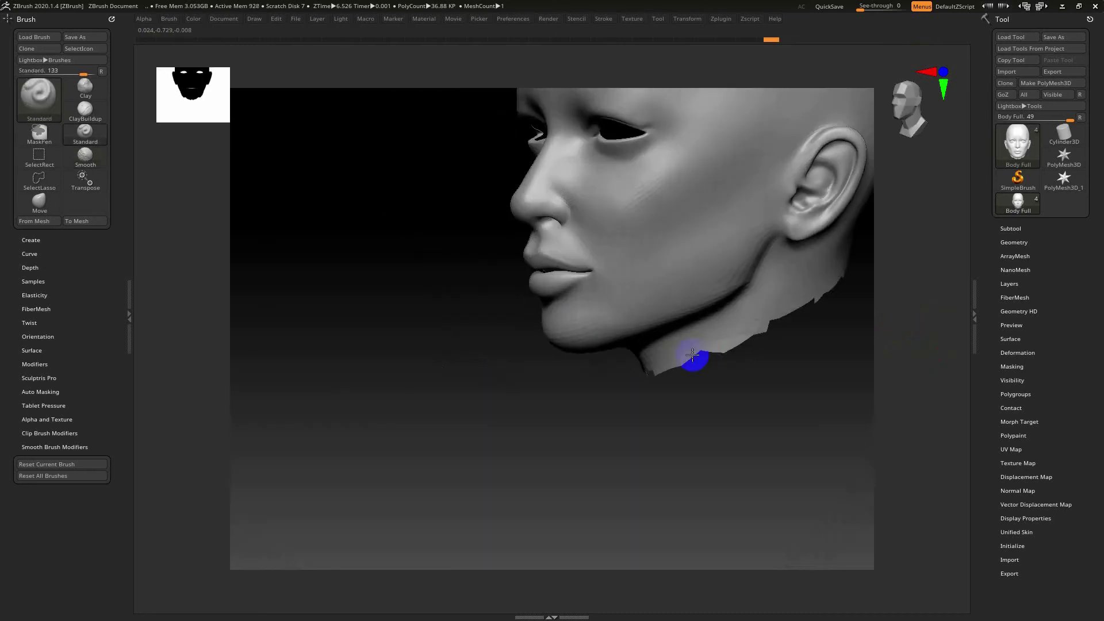
mouse_move(407, 308)
left_mouse_down()
mouse_move(525, 327)
mouse_move(408, 352)
left_mouse_up()
key("s")
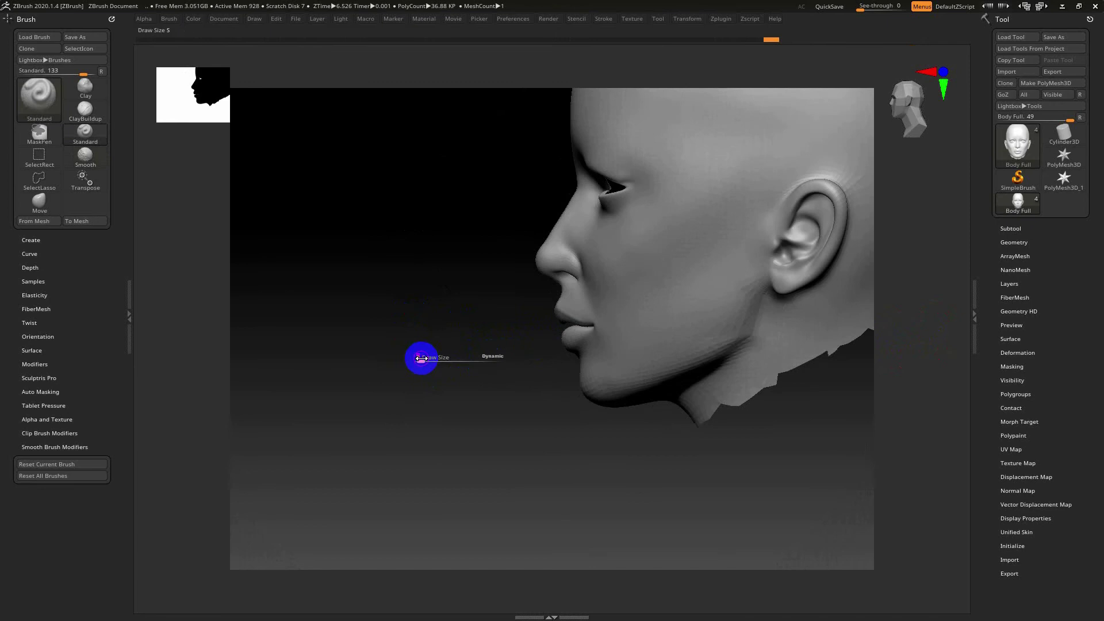
left_click_drag(456, 409, 476, 439, "alt")
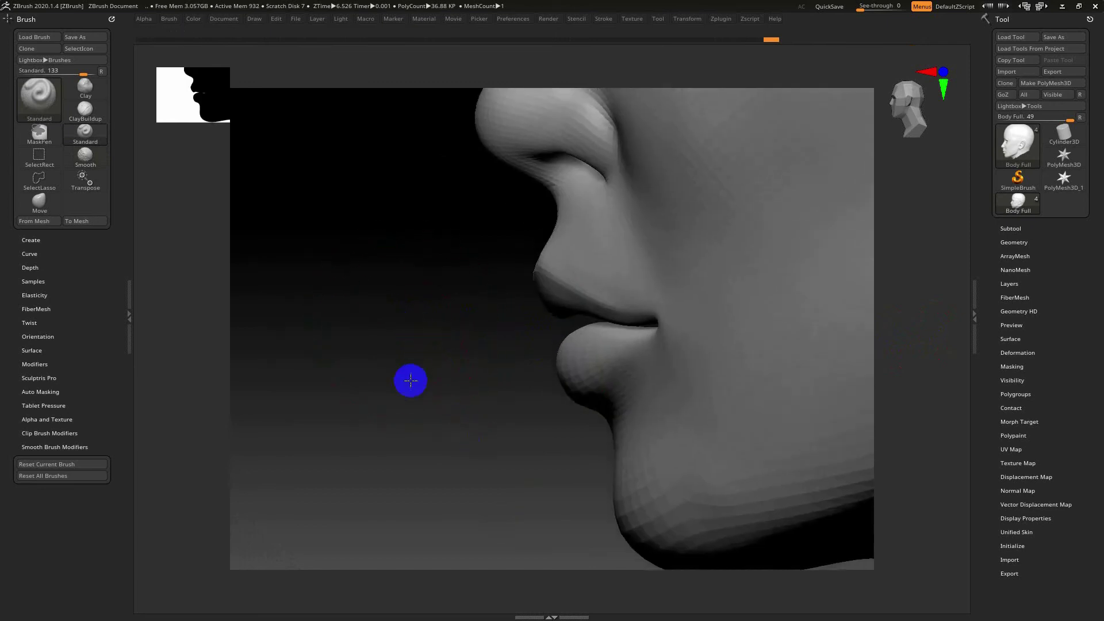
left_click(38, 212)
key("s")
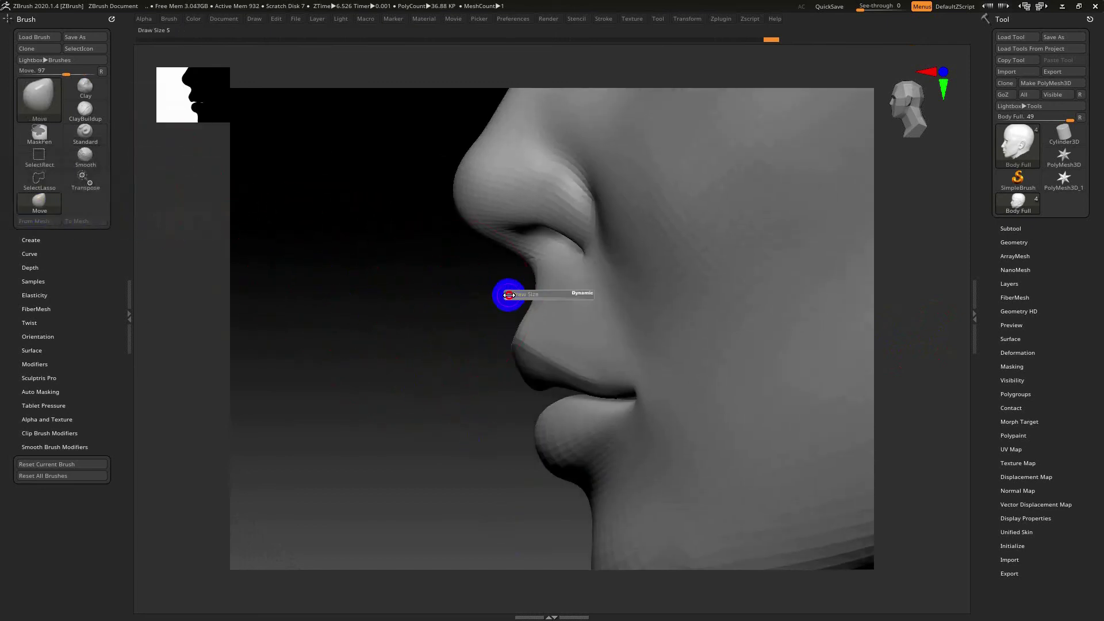
key("s")
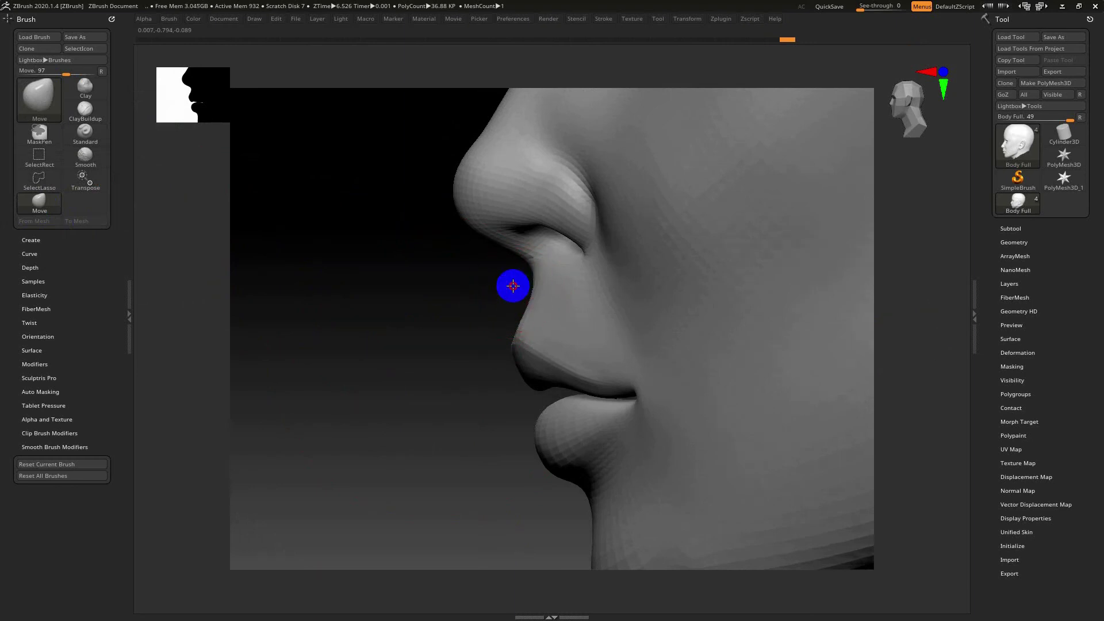
Step: Smooth the skin between nose and upper lip, then check it in profile and front view
left_click_drag(427, 300, 448, 300)
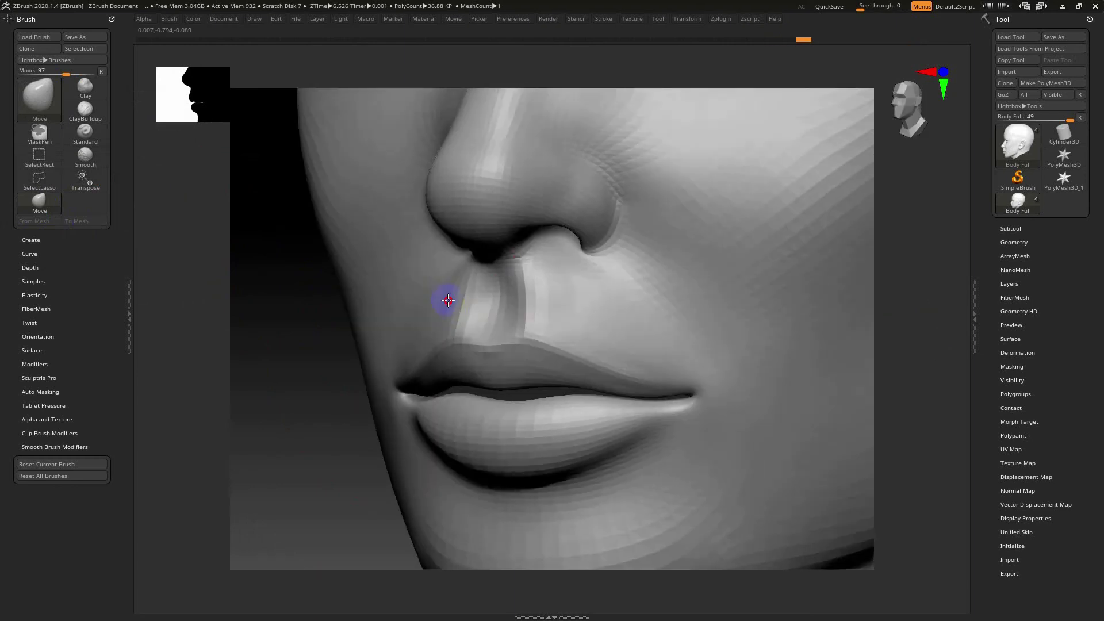
key("s")
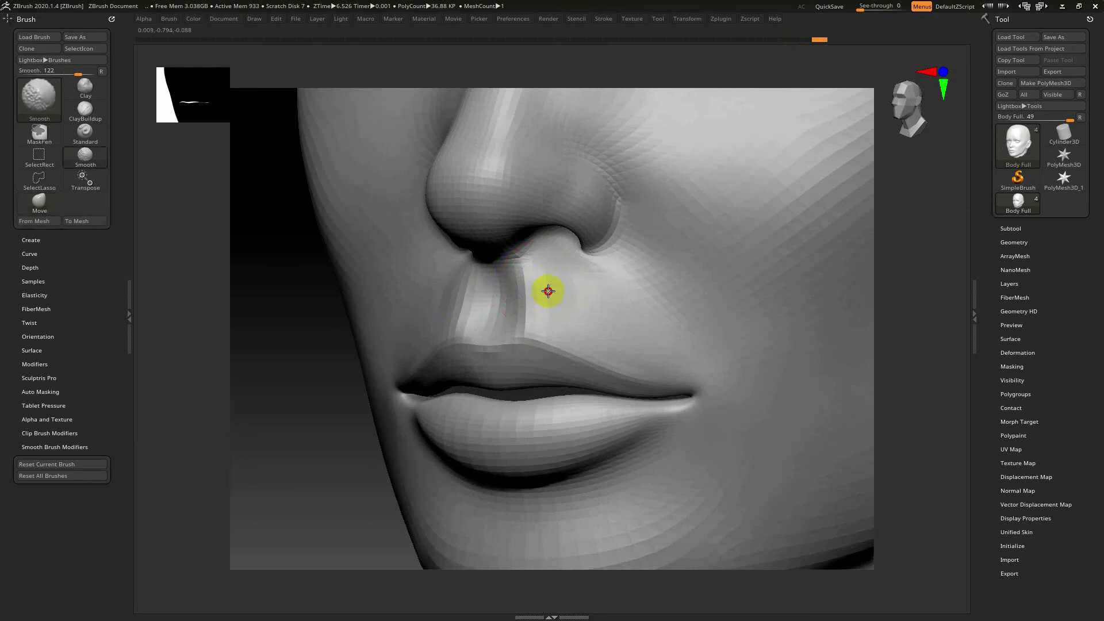
key("shift")
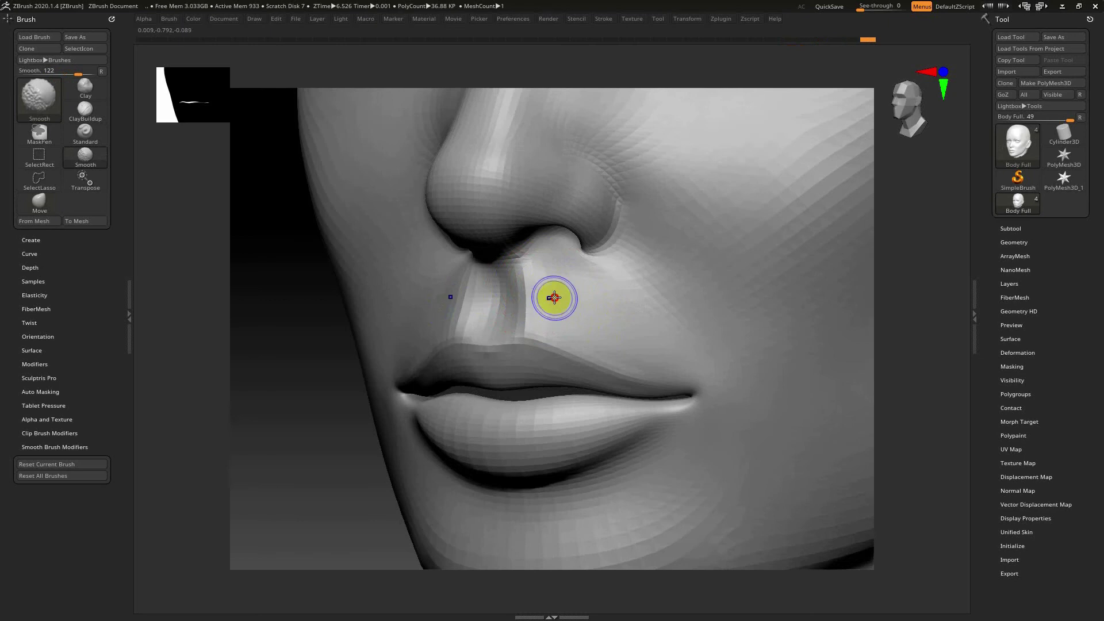
left_click_drag(289, 338, 259, 336)
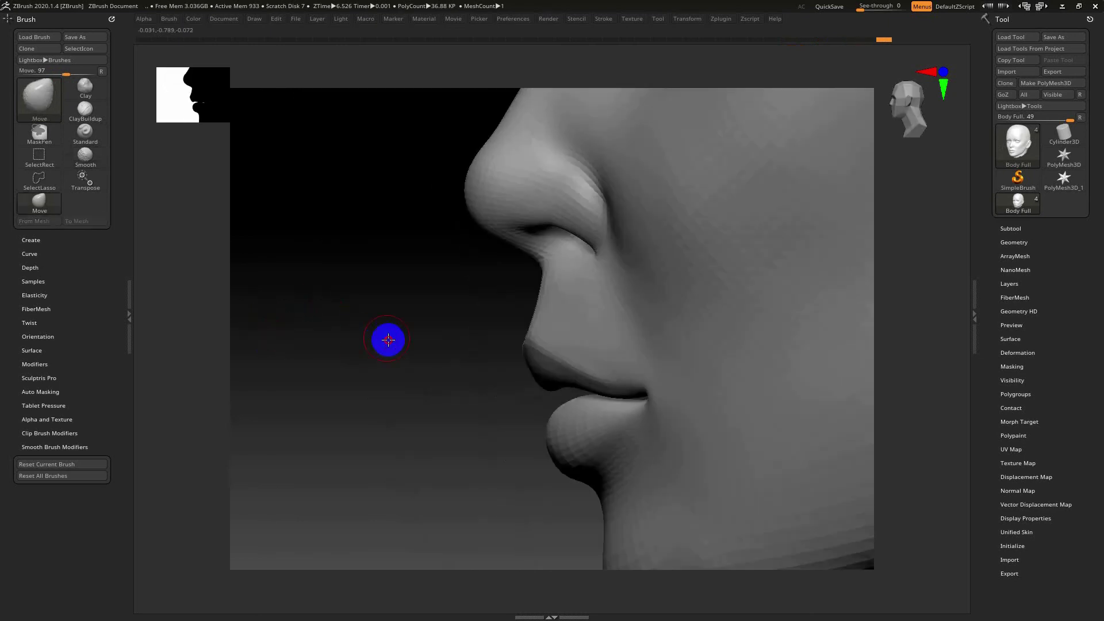
left_click_drag(387, 352, 133, 335, "alt")
left_click_drag(412, 328, 449, 328)
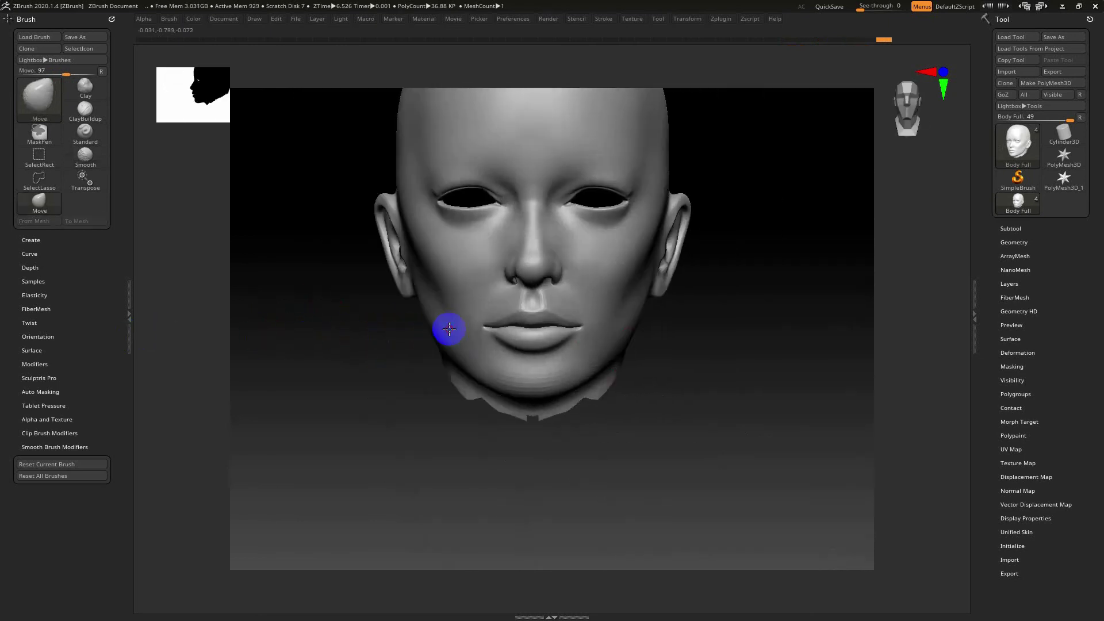
Step: Build up and smooth the upper lip centre with the Standard brush, then expand Tool > Geometry
key("s")
mouse_move(671, 336)
left_mouse_down()
mouse_move(756, 402)
mouse_move(740, 395)
mouse_move(757, 395)
mouse_move(831, 480)
mouse_move(848, 465)
mouse_move(483, 454)
left_mouse_up()
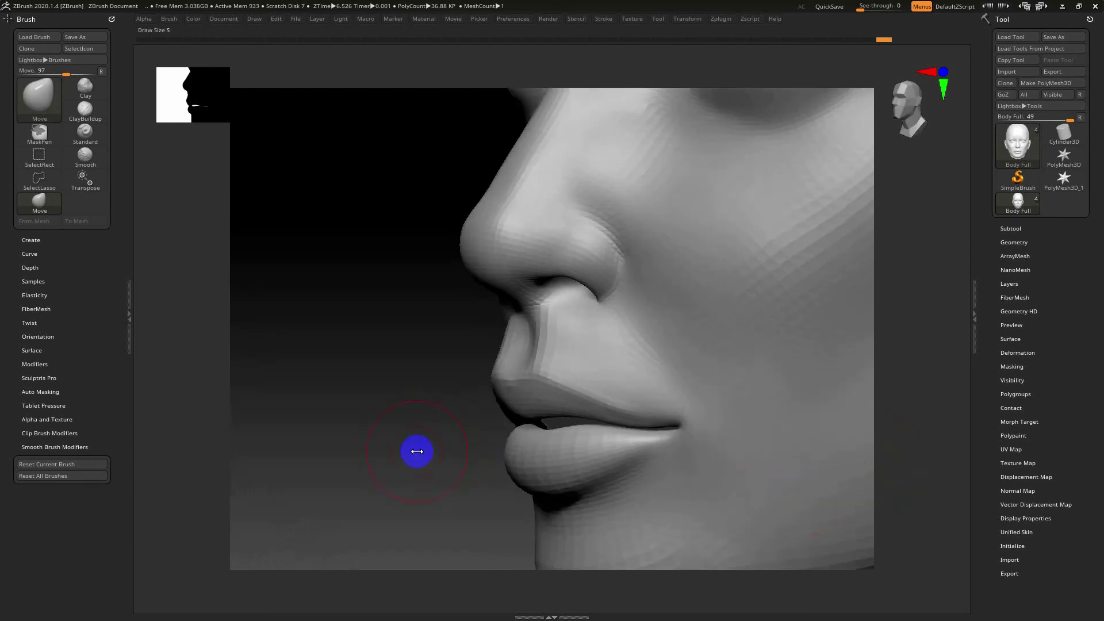
mouse_move(442, 361)
left_mouse_down("alt")
mouse_move(453, 434)
mouse_move(419, 406)
mouse_move(428, 373)
left_mouse_up("alt")
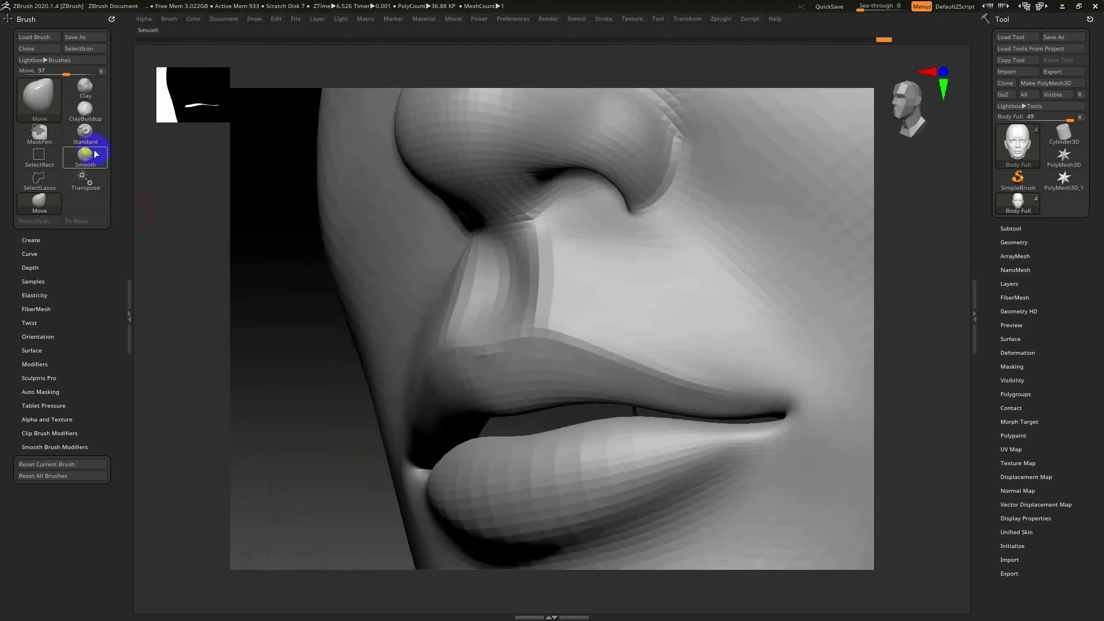
left_click(85, 132)
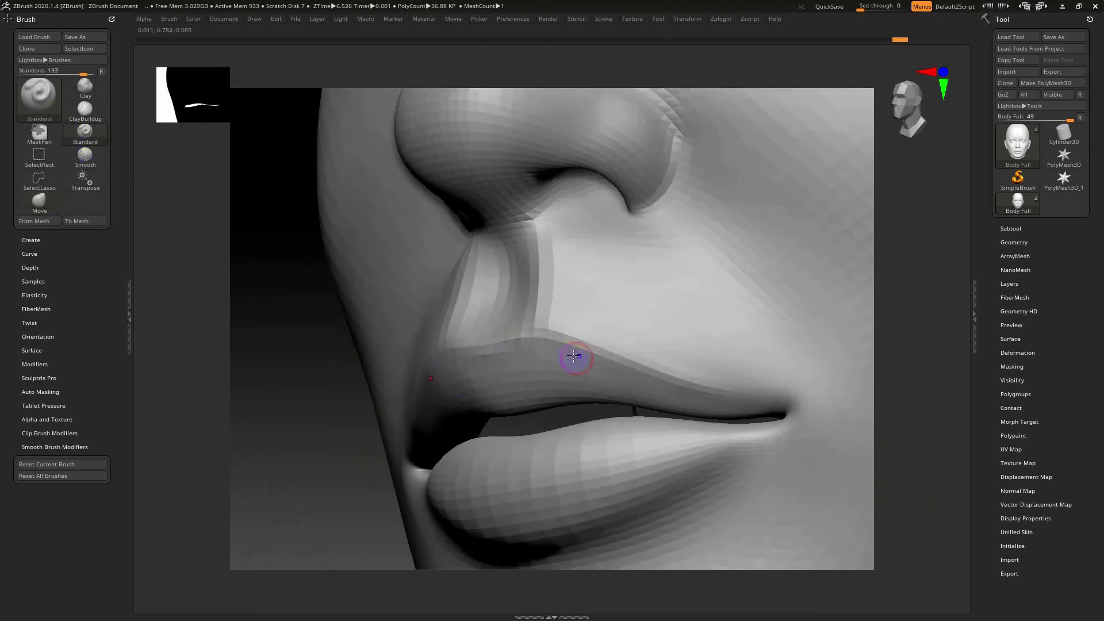
left_click_drag(272, 402, 257, 426, "shift")
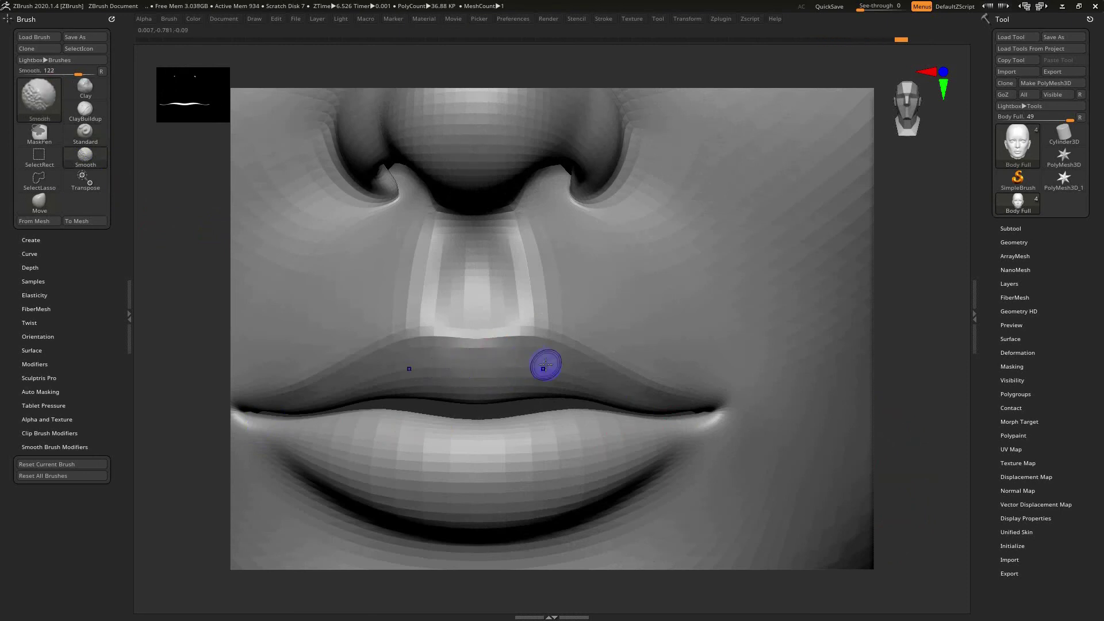
key("shift")
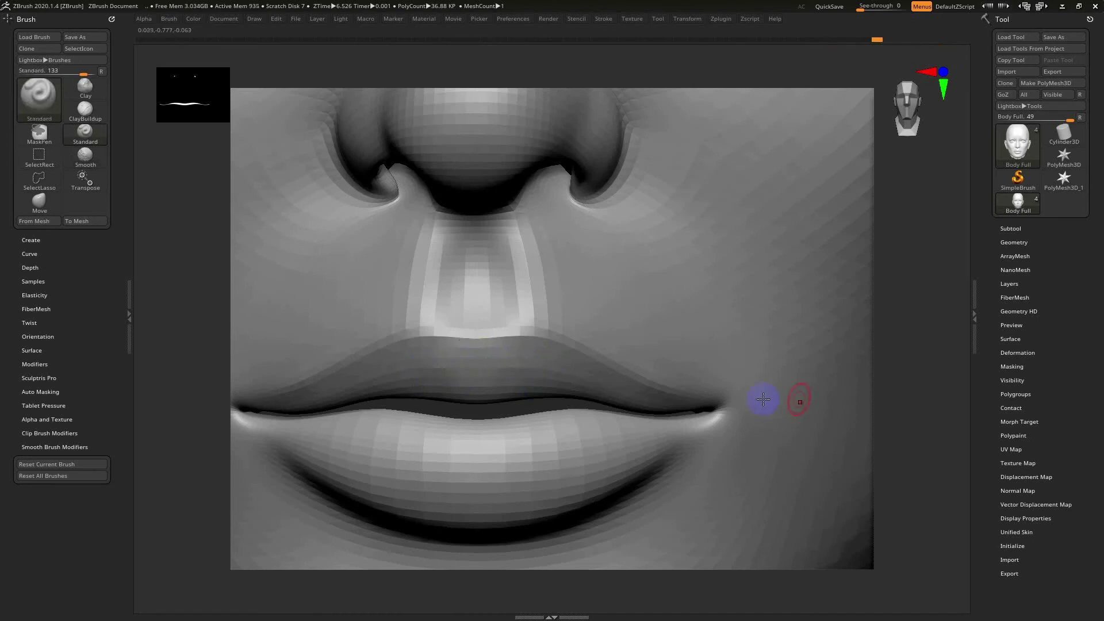
mouse_move(875, 384)
left_mouse_down()
mouse_move(381, 368)
mouse_move(974, 396)
left_mouse_up()
left_click(1030, 242)
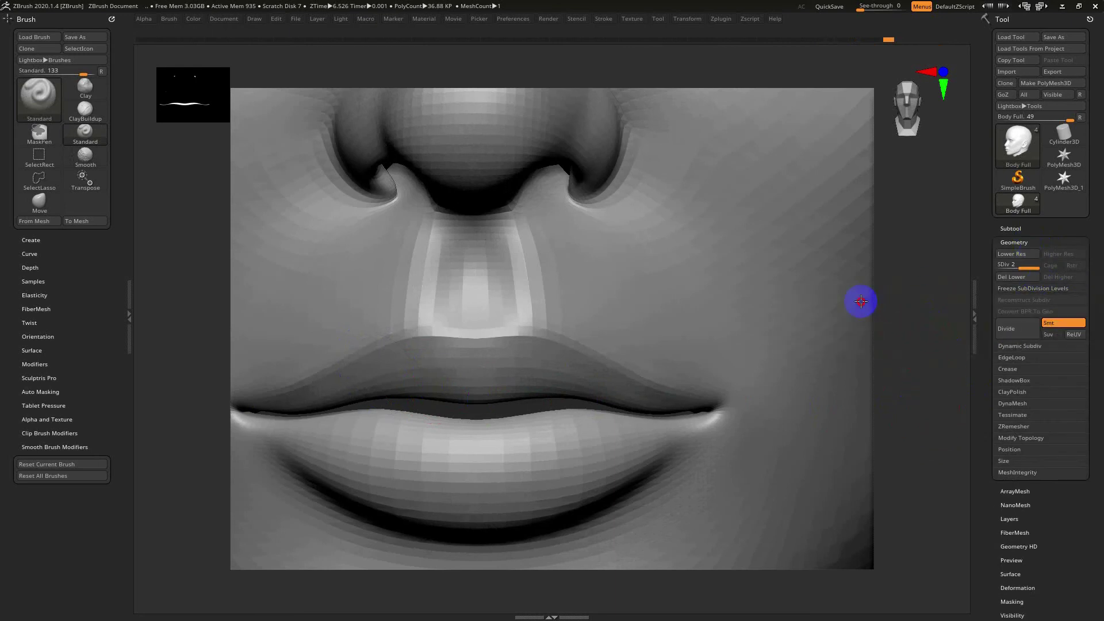
Step: Ctrl+Shift-click the background to reveal the whole body again
key("f")
key("ctrl+shift")
left_click(731, 307, "ctrl+shift")
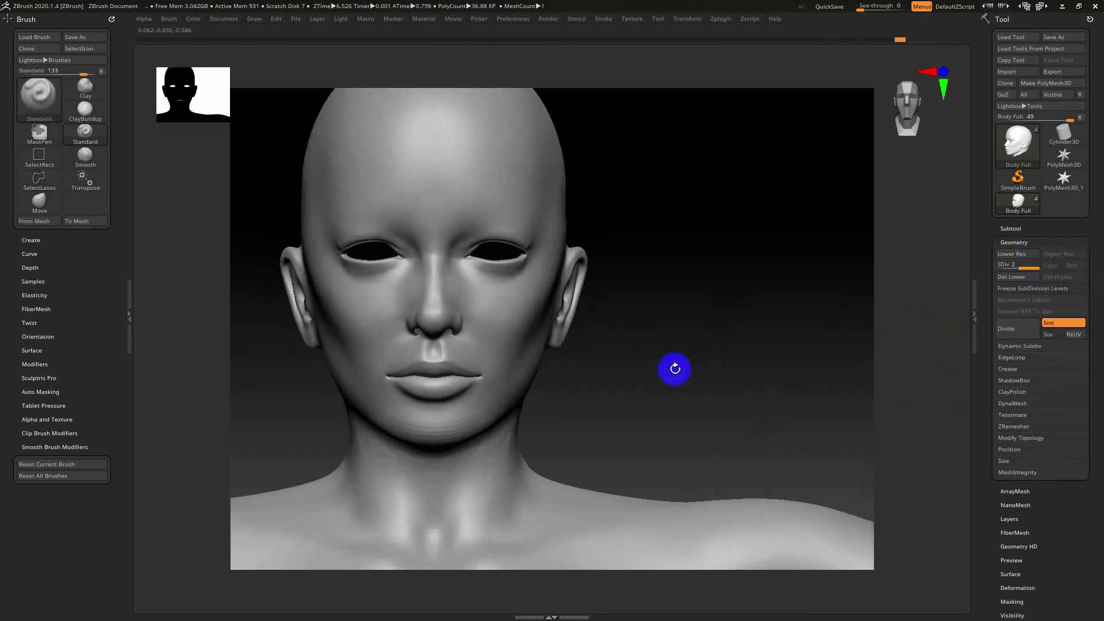
mouse_move(703, 363)
left_mouse_down("alt")
mouse_move(591, 418)
mouse_move(497, 367)
left_mouse_up("alt")
scroll(604, 315, "up", 2)
scroll(574, 345, "up", 2)
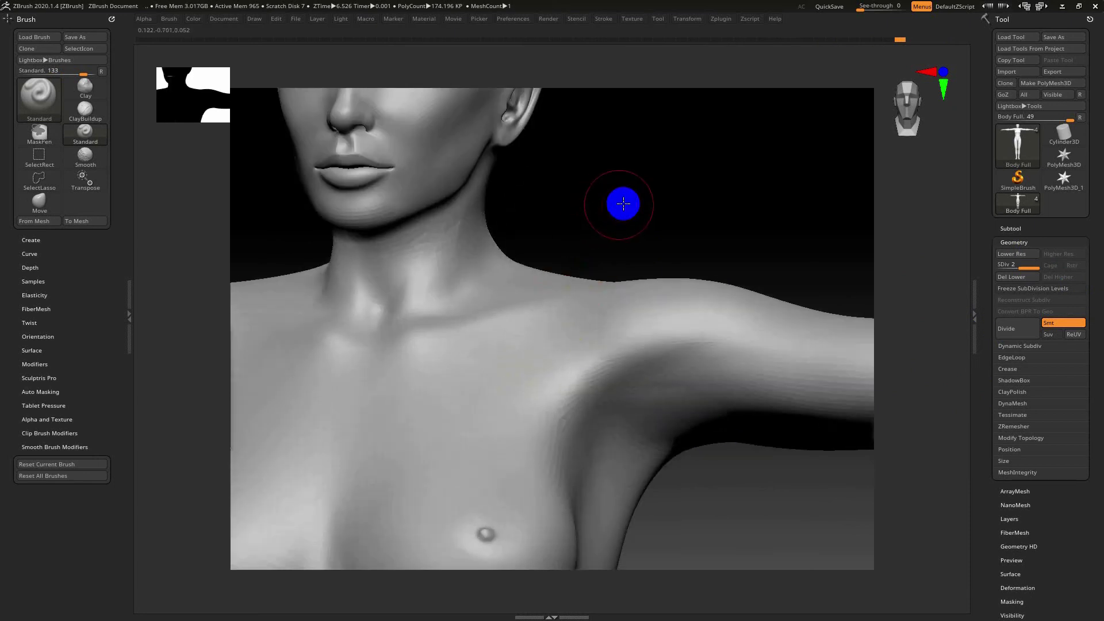
scroll(624, 202, "up", 1)
scroll(498, 235, "up", 2)
Step: Smooth the neck, throat and collarbone so they blend into the shoulders
left_click_drag(499, 236, 452, 253)
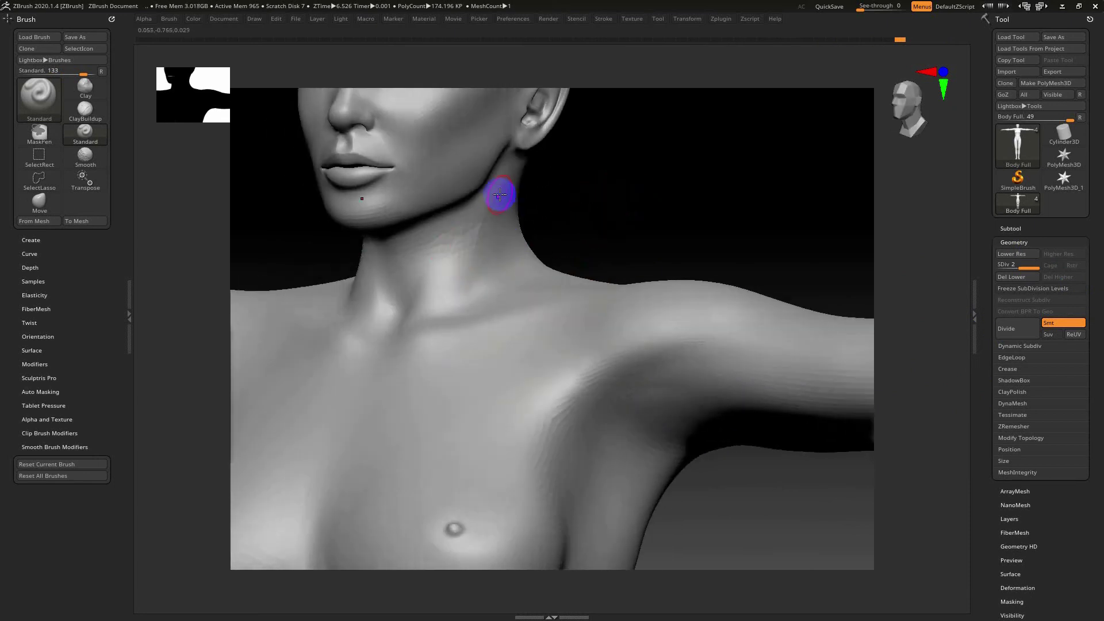
left_click_drag(577, 186, 513, 190)
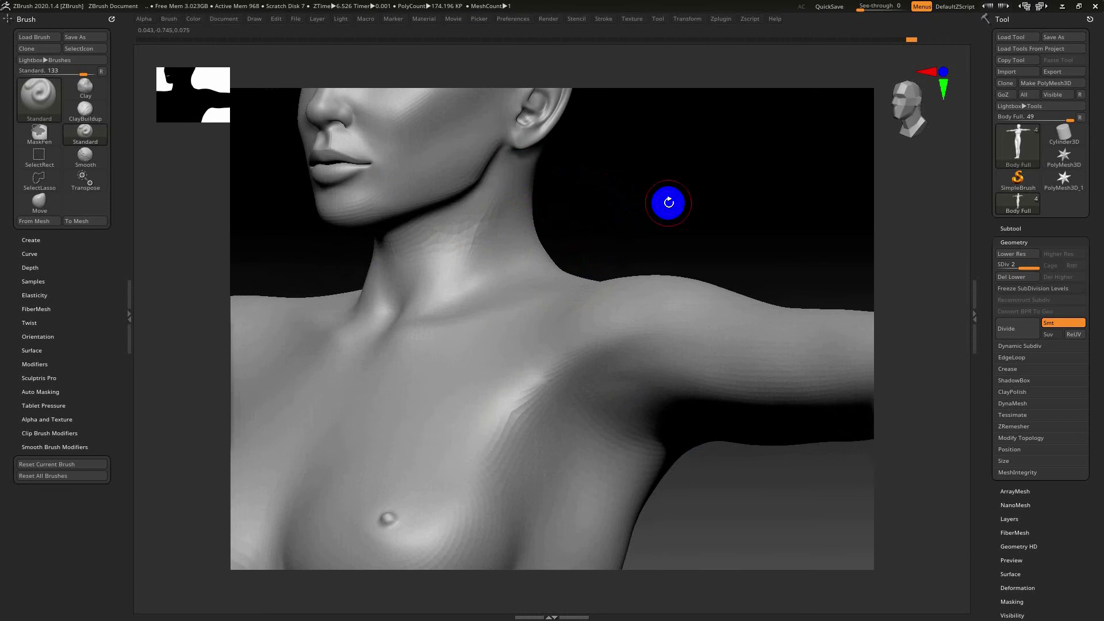
left_click_drag(636, 184, 457, 235)
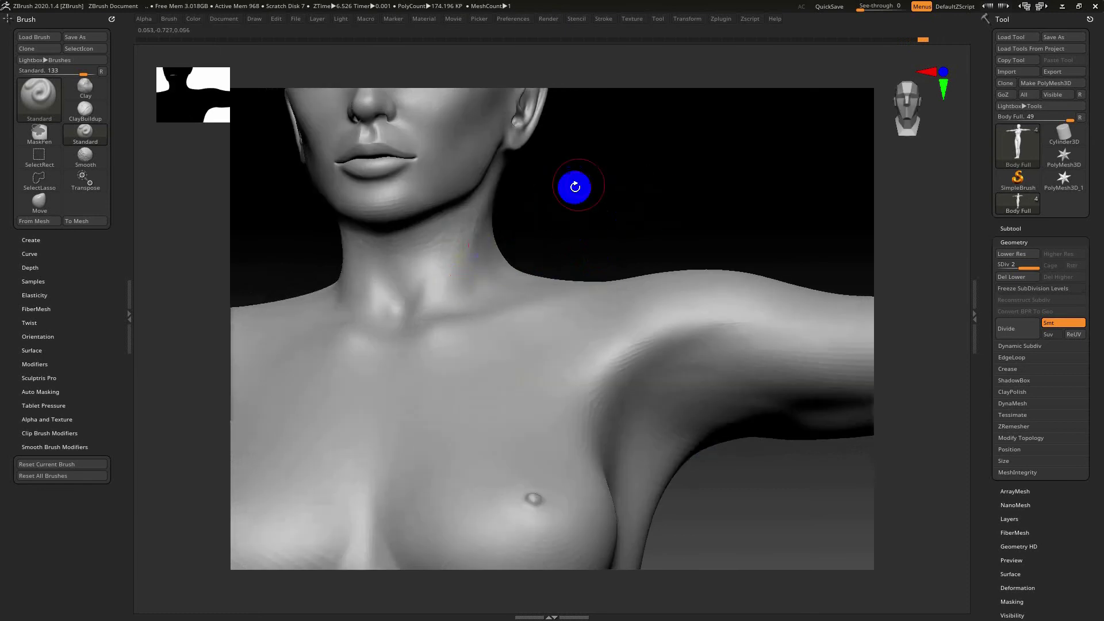
mouse_move(575, 186)
left_mouse_down()
mouse_move(457, 271)
mouse_move(472, 274)
left_mouse_up()
key("shift")
left_click_drag(575, 241, 548, 269)
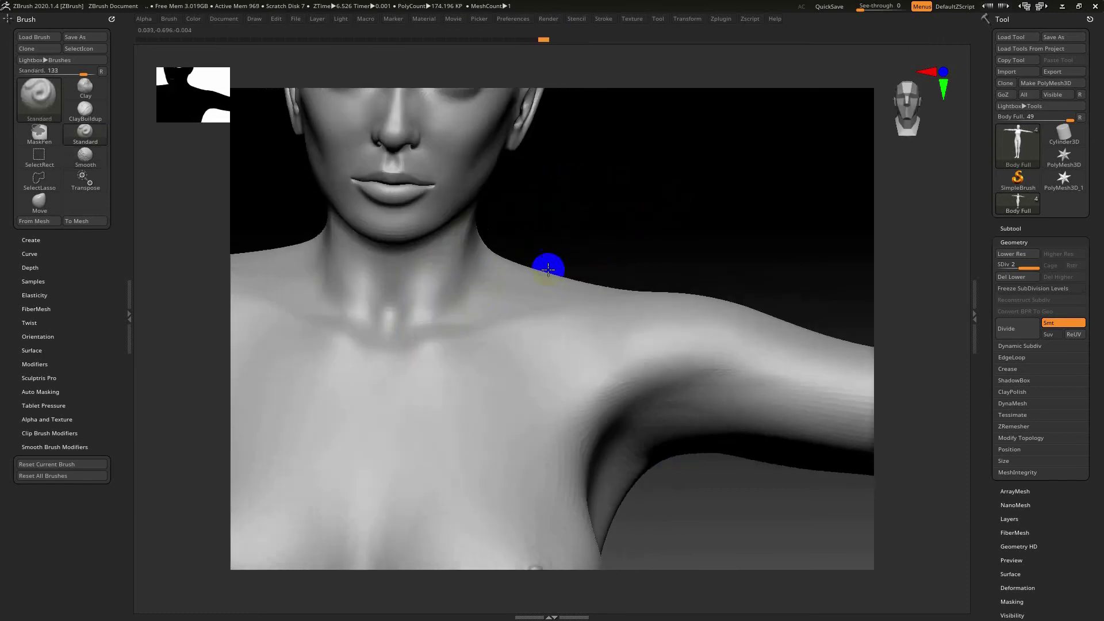
left_click_drag(672, 189, 449, 365)
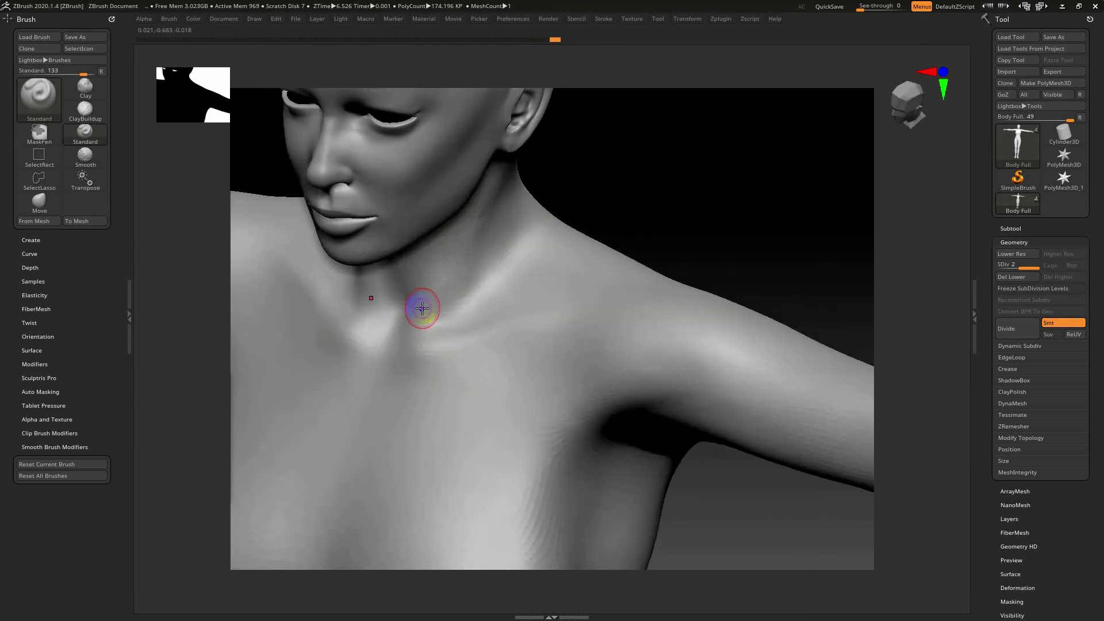
left_click_drag(575, 207, 633, 165)
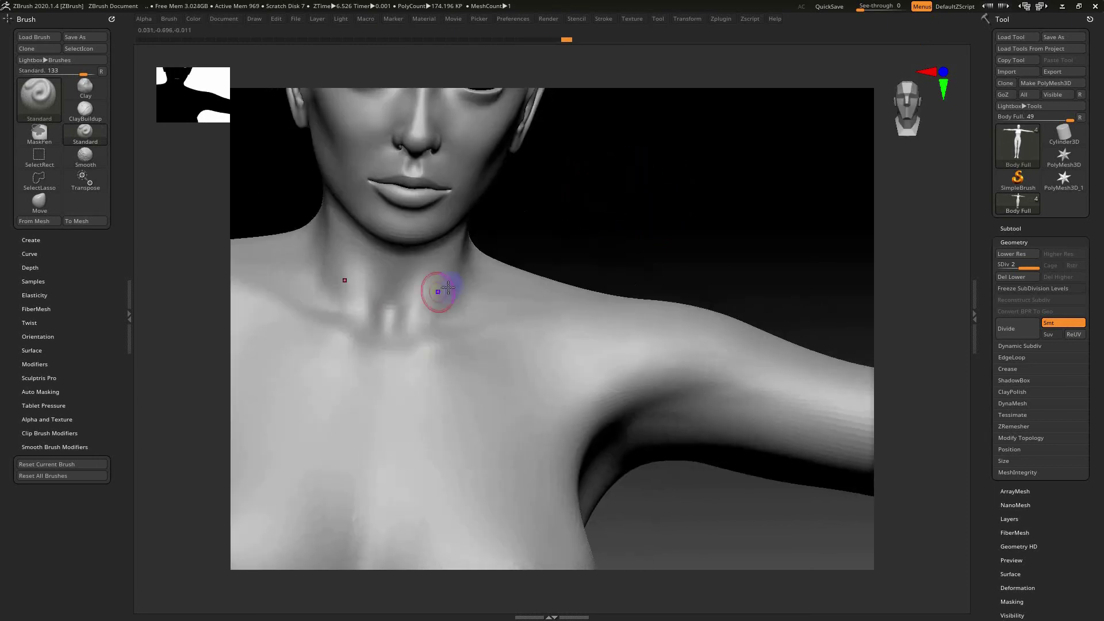
left_click_drag(418, 333, 434, 321, "shift")
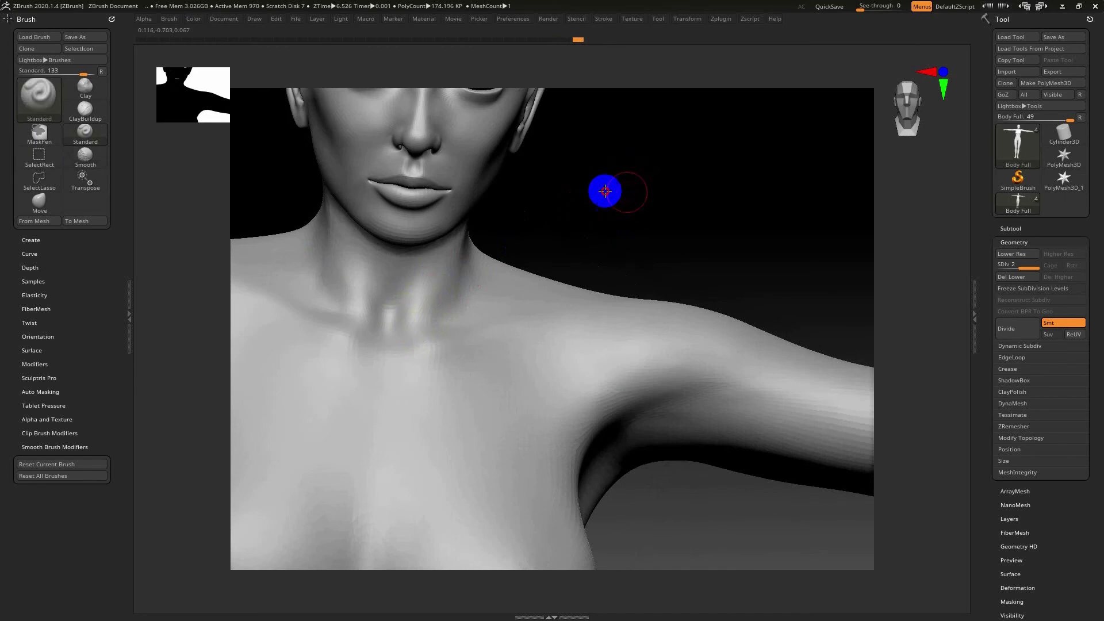
mouse_move(604, 190)
left_mouse_down("alt")
mouse_move(526, 310)
mouse_move(618, 407)
mouse_move(537, 249)
mouse_move(448, 249)
mouse_move(511, 231)
mouse_move(562, 259)
mouse_move(643, 232)
mouse_move(667, 356)
left_mouse_up("alt")
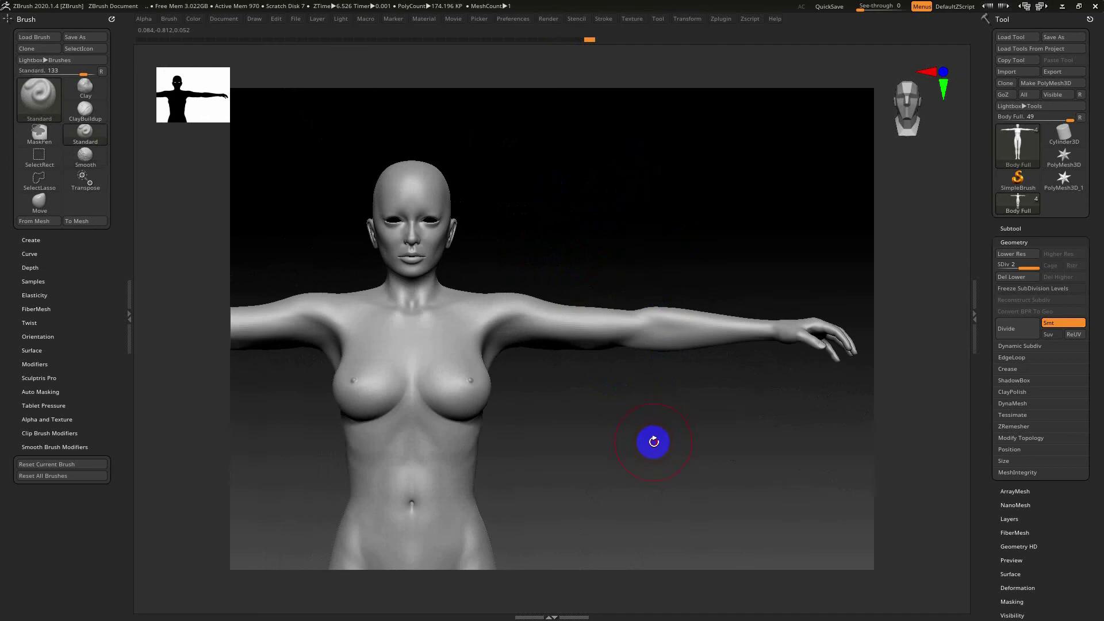
Step: Move the view down to inspect the legs, knees, hips and thighs
left_click_drag(650, 443, 643, 163, "alt")
left_click_drag(628, 310, 649, 137, "alt")
left_click_drag(640, 235, 633, 257, "alt")
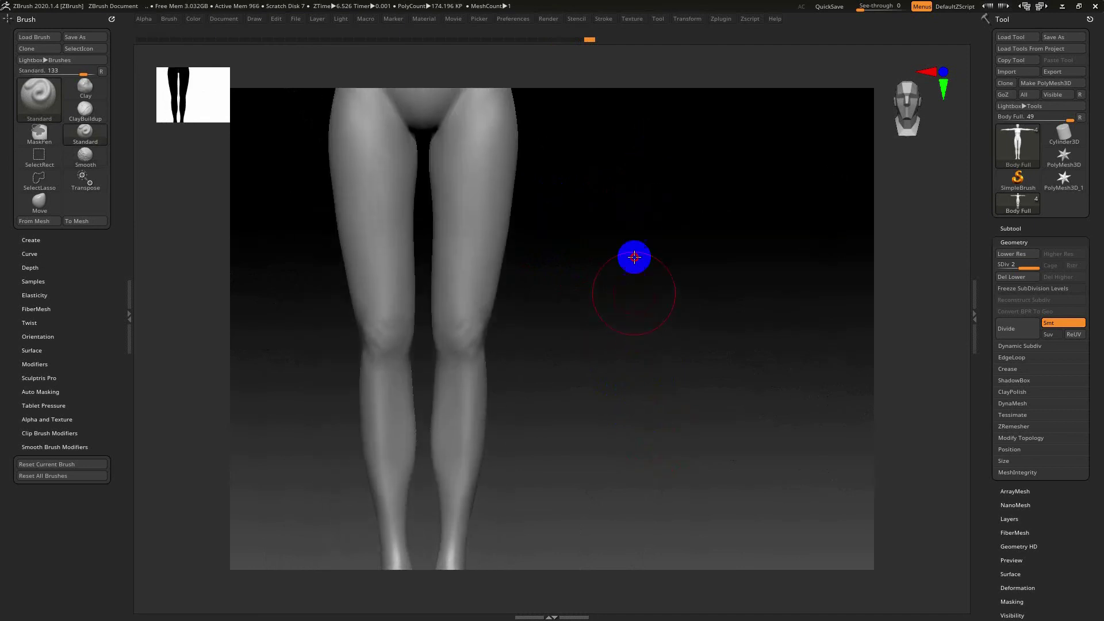
left_click_drag(628, 296, 641, 211, "alt")
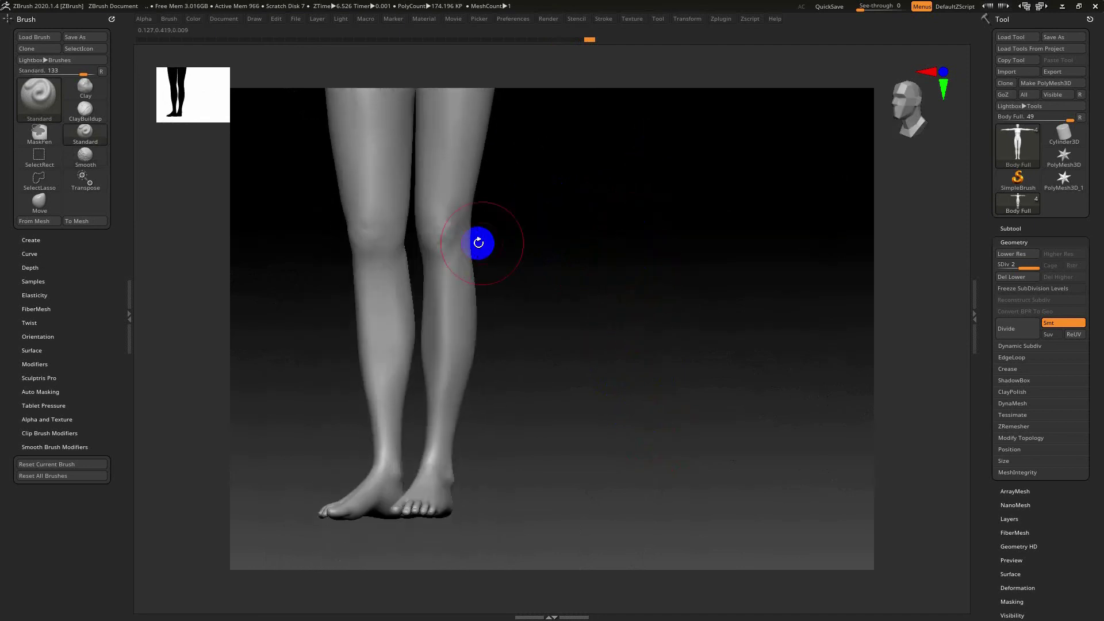
mouse_move(481, 241)
left_mouse_down("alt")
mouse_move(616, 328)
mouse_move(606, 294)
mouse_move(585, 287)
mouse_move(628, 269)
mouse_move(616, 271)
left_mouse_up("alt")
mouse_move(616, 313)
left_mouse_down()
mouse_move(670, 308)
mouse_move(493, 286)
mouse_move(599, 345)
mouse_move(588, 332)
mouse_move(589, 374)
left_mouse_up()
left_click_drag(597, 296, 627, 275, "alt")
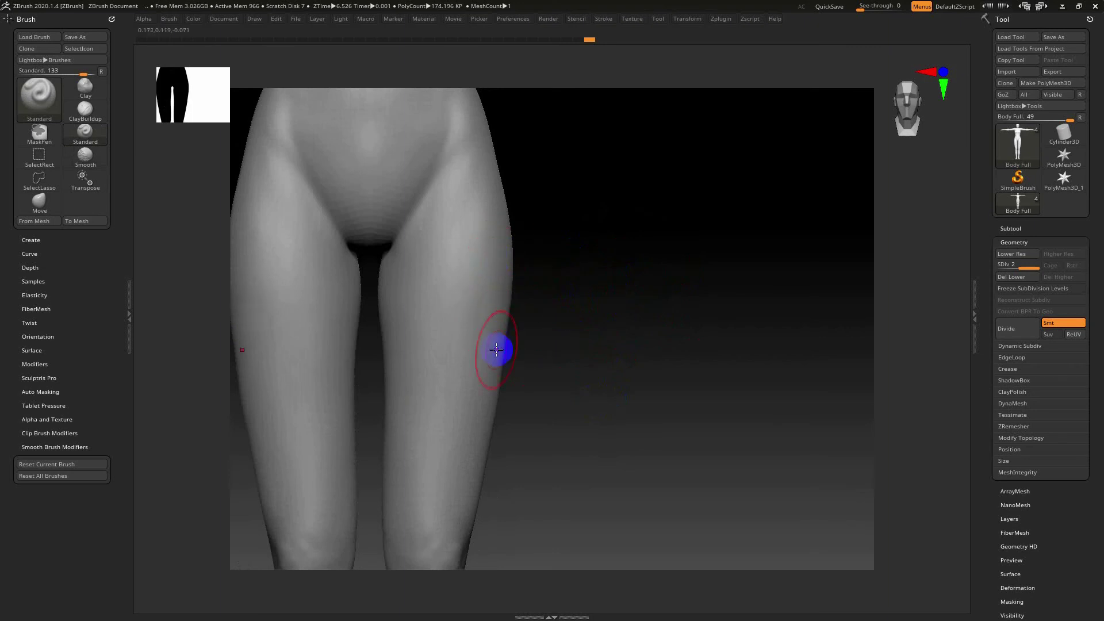
mouse_move(625, 336)
left_mouse_down()
mouse_move(512, 259)
mouse_move(586, 323)
mouse_move(518, 340)
mouse_move(547, 351)
left_mouse_up()
Step: Smooth the front of the thighs, then pull back to see the full torso and arms
key("s")
mouse_move(585, 419)
left_mouse_down()
mouse_move(579, 326)
mouse_move(515, 321)
mouse_move(602, 317)
left_mouse_up()
key("s")
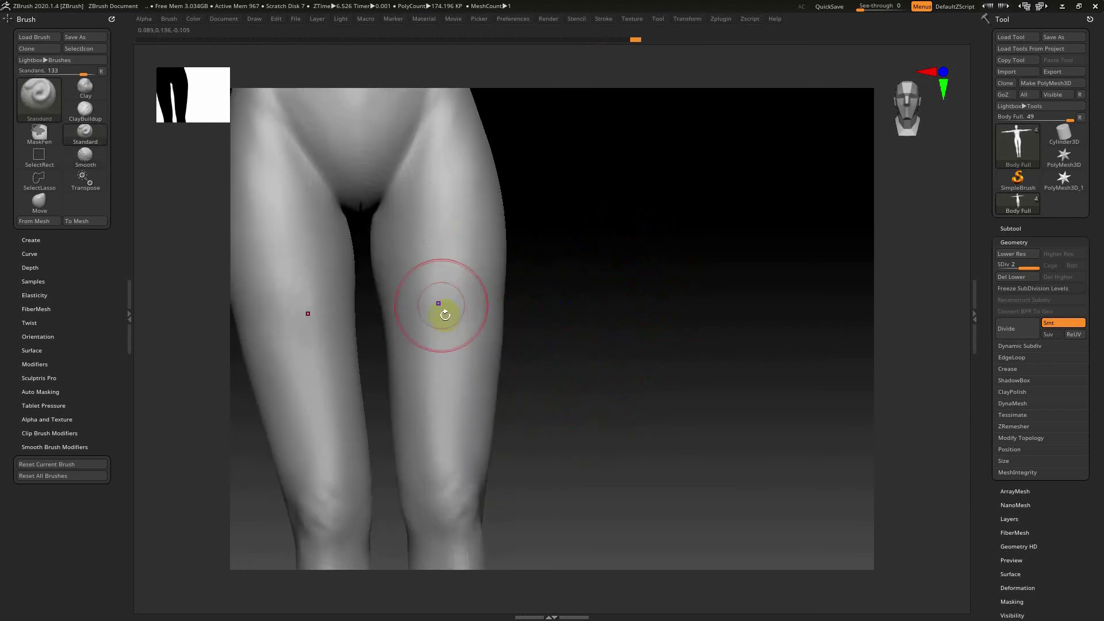
left_click_drag(560, 255, 444, 267, "shift")
left_click_drag(575, 286, 493, 217, "shift")
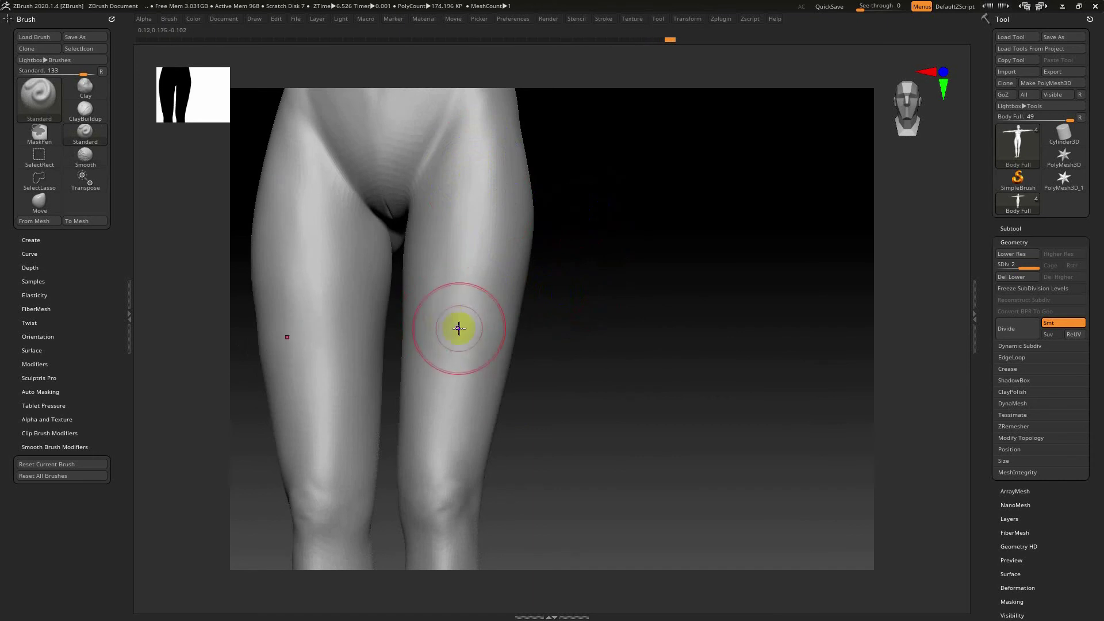
mouse_move(670, 218)
left_mouse_down("alt")
mouse_move(536, 259)
mouse_move(565, 338)
mouse_move(594, 295)
mouse_move(569, 138)
mouse_move(583, 349)
mouse_move(443, 308)
mouse_move(592, 284)
mouse_move(744, 370)
mouse_move(661, 357)
left_mouse_up("alt")
Step: Shrink the brush size from the brush size popup
right_click(664, 350)
right_click(678, 394)
mouse_move(678, 395)
left_mouse_down()
mouse_move(668, 405)
mouse_move(678, 418)
mouse_move(784, 263)
left_mouse_up()
Step: Step up to SDiv 3 and rotate around the head, from three-quarter to front to right ear
key("d")
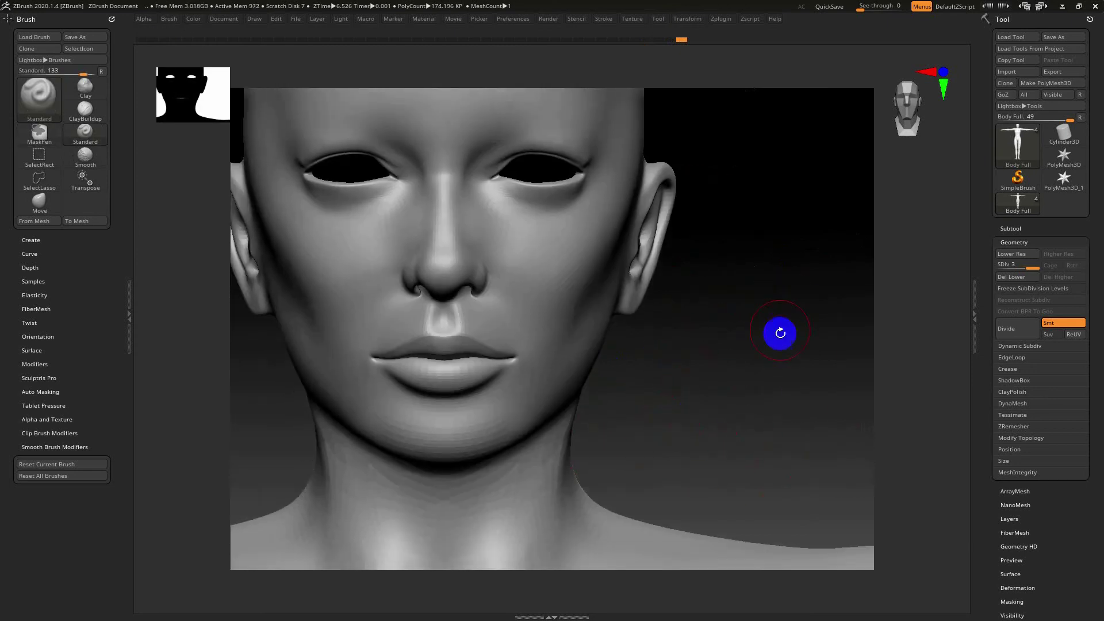
left_click_drag(714, 374, 530, 480)
left_click_drag(729, 439, 615, 487)
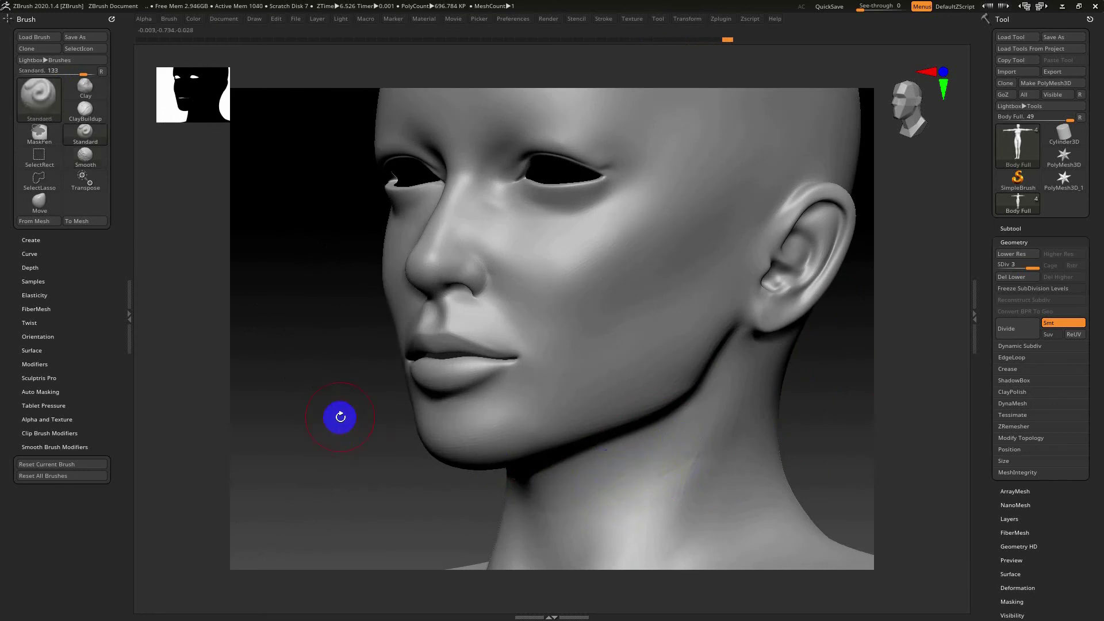
left_click_drag(313, 400, 328, 406, "shift")
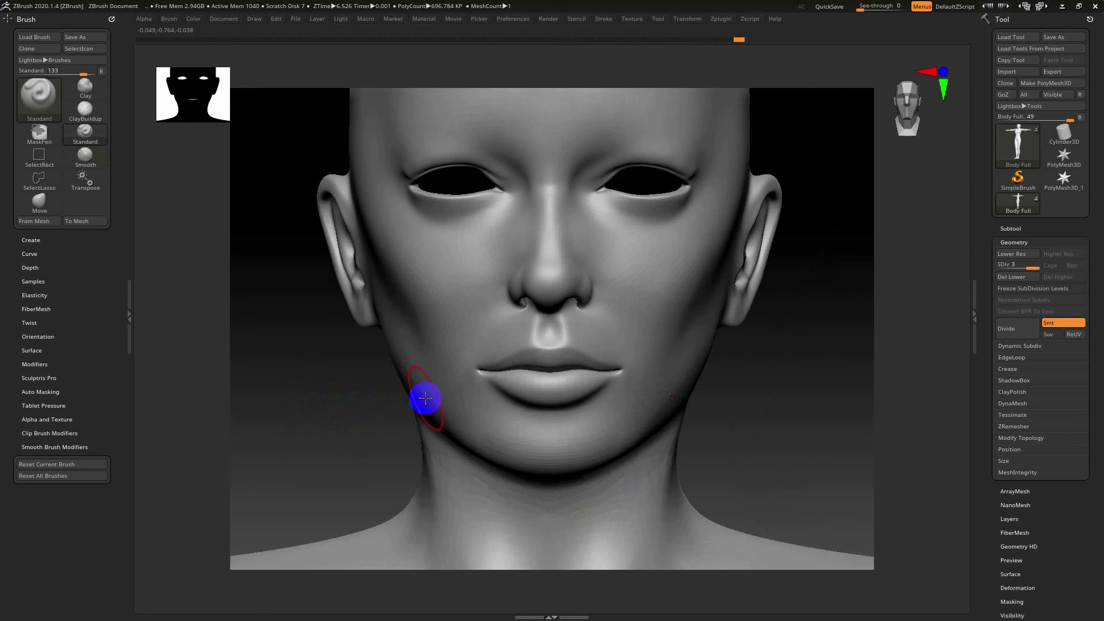
left_click_drag(784, 401, 690, 402)
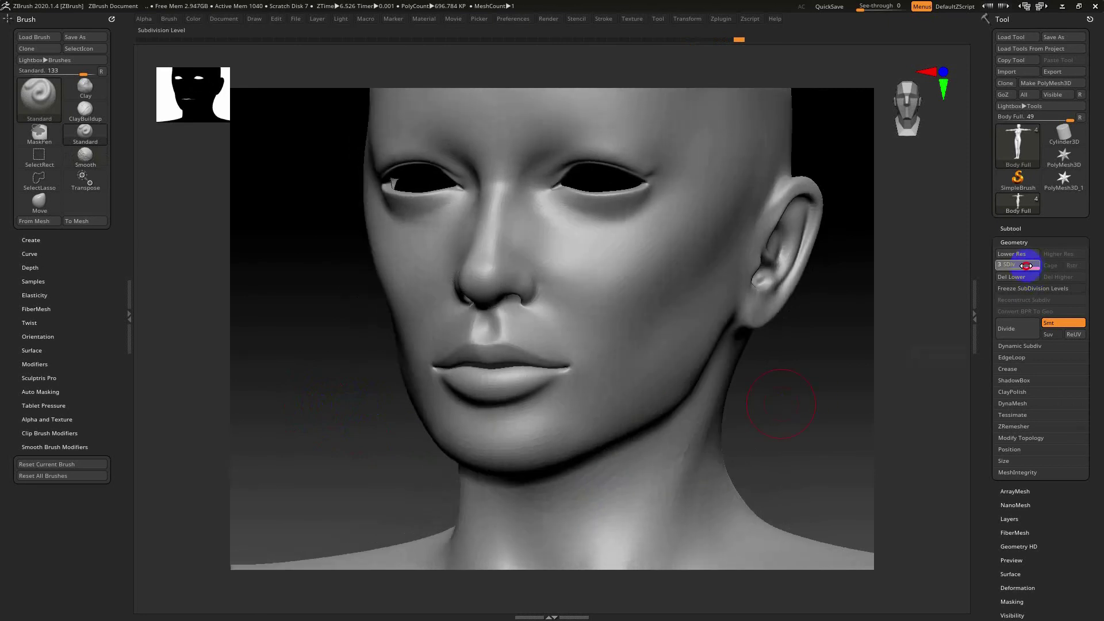
Step: Drop to subdivision level 1, zoom onto the lips and fine-tune the Standard brush size
key("shift+d")
mouse_move(793, 419)
left_mouse_down()
mouse_move(712, 488)
mouse_move(283, 363)
mouse_move(190, 323)
mouse_move(242, 434)
left_mouse_up()
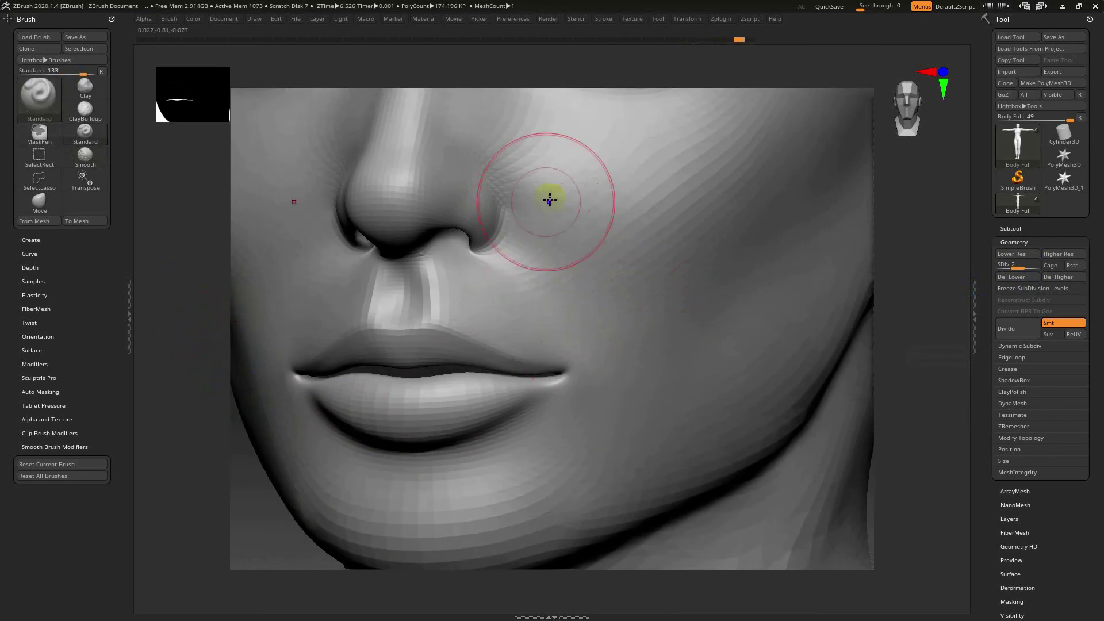
key("s")
key("Tab")
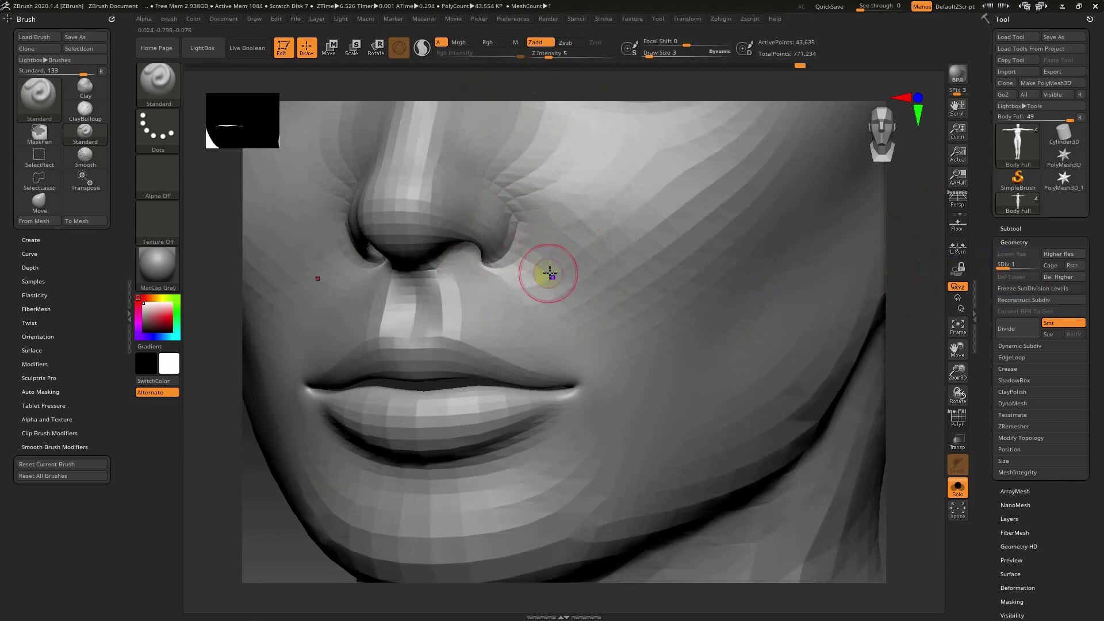
key("bracketright")
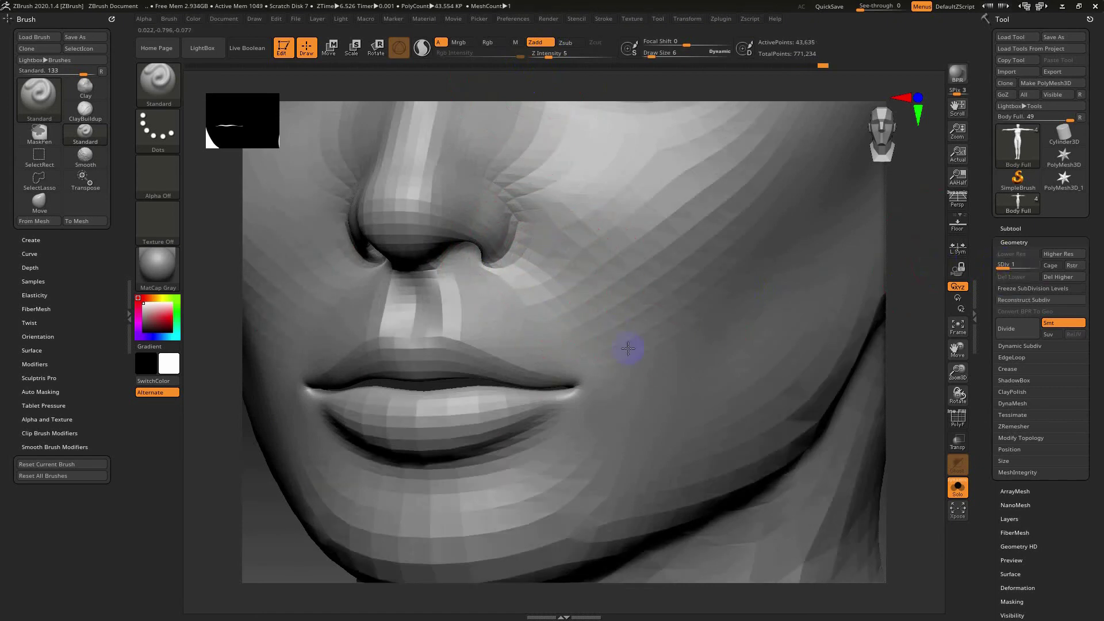
left_click_drag(902, 311, 722, 320)
key("bracketright")
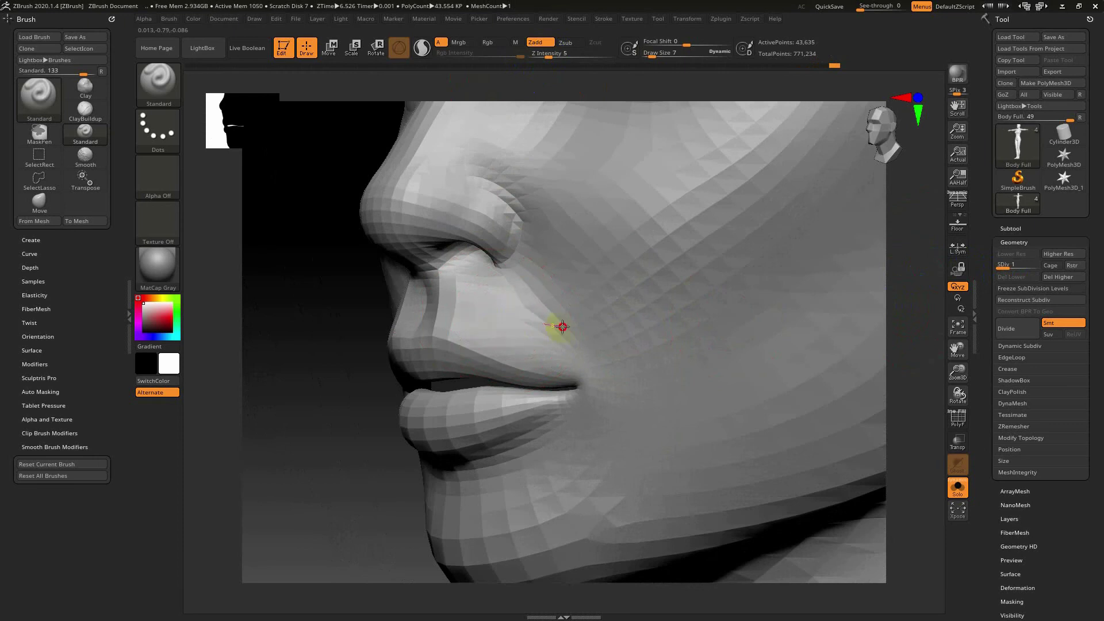
key("bracketleft")
key("bracketleft")
left_click_drag(300, 291, 500, 279)
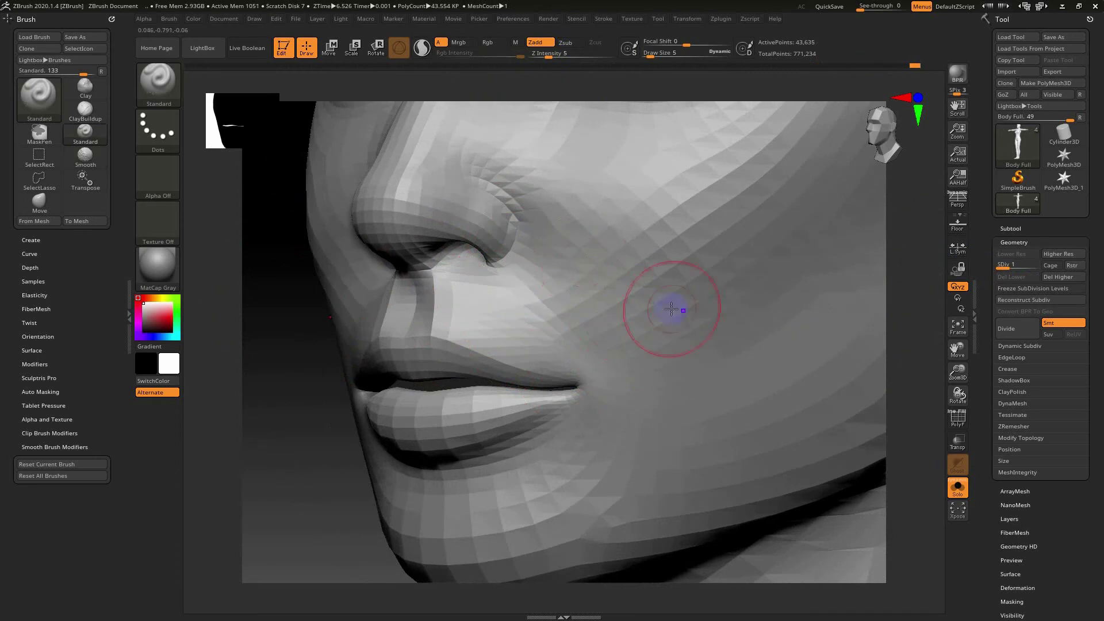
Step: Sculpt and Shift-smooth the nasolabial fold from several angles, ending close on the right eye
key("shift")
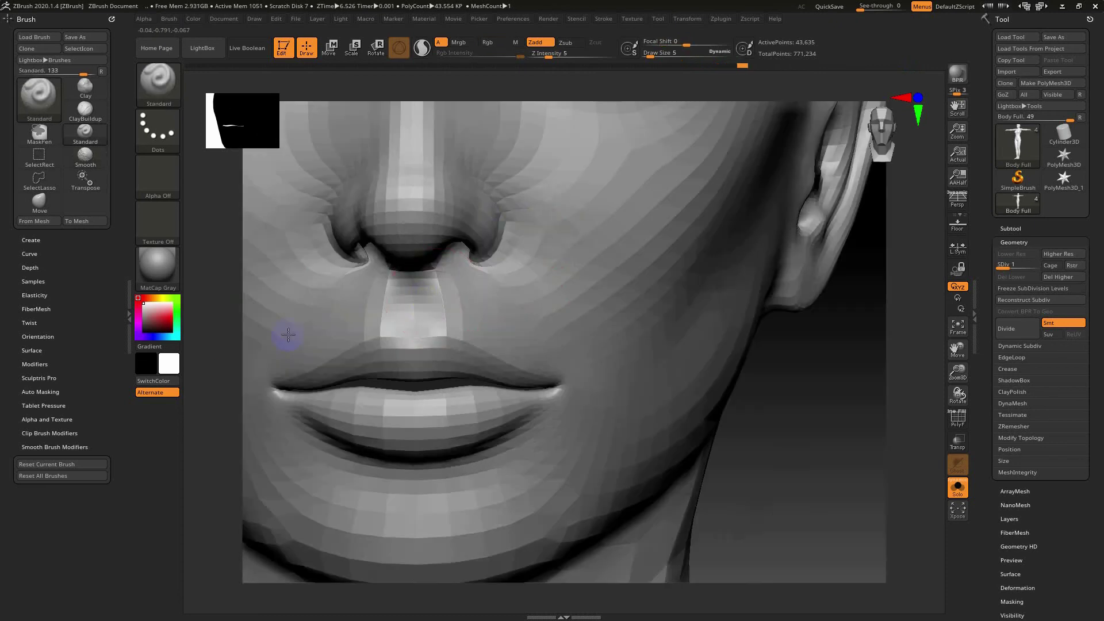
left_click_drag(270, 328, 284, 338, "shift")
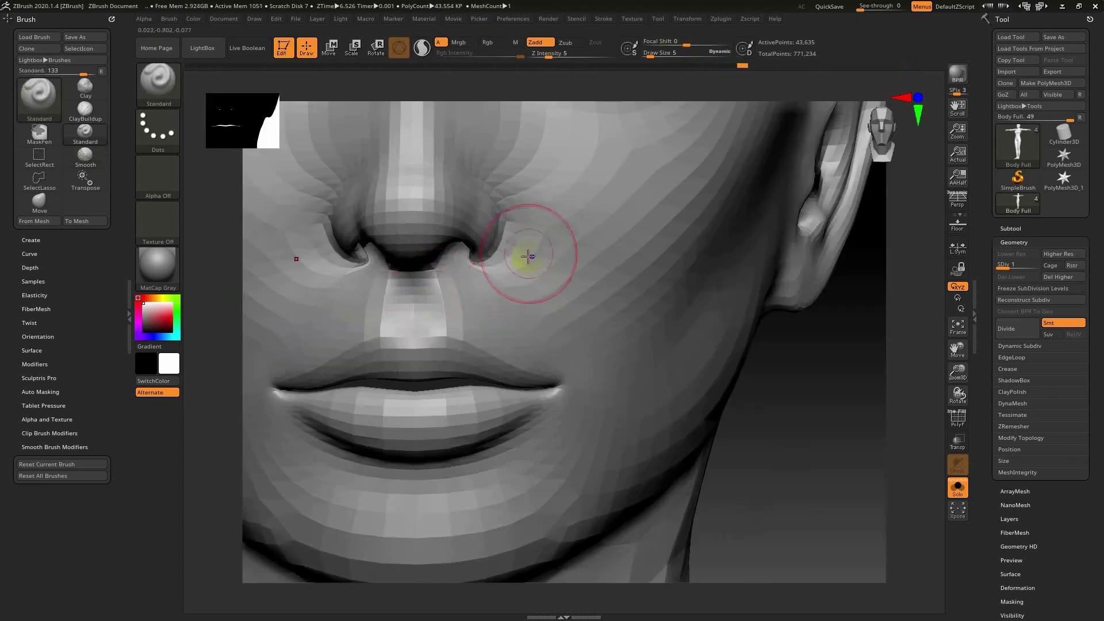
key("shift")
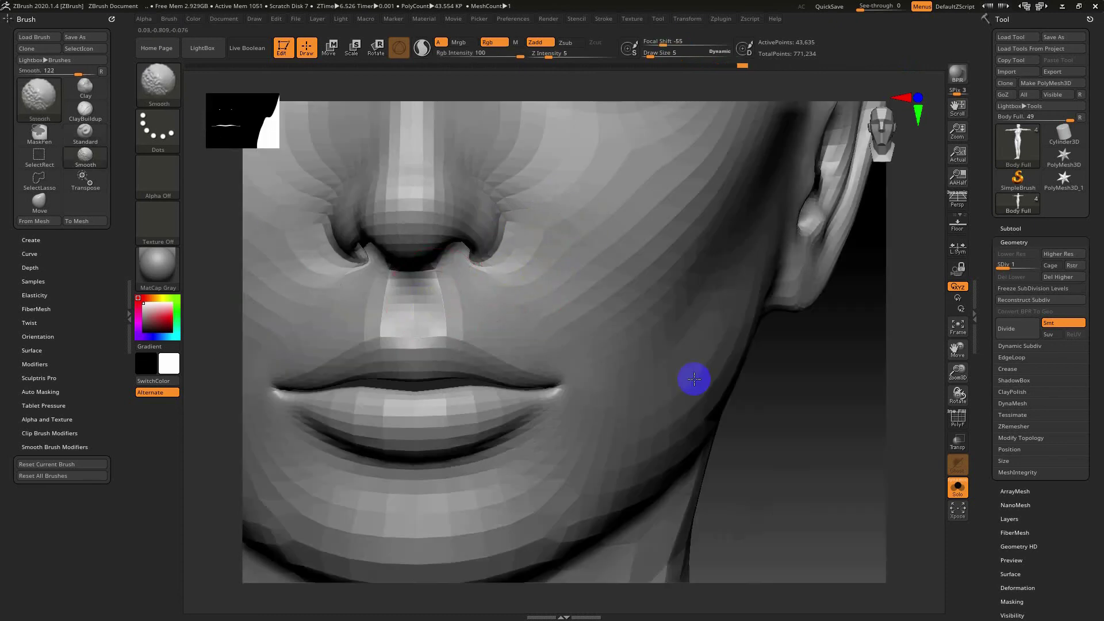
left_click_drag(842, 402, 512, 336)
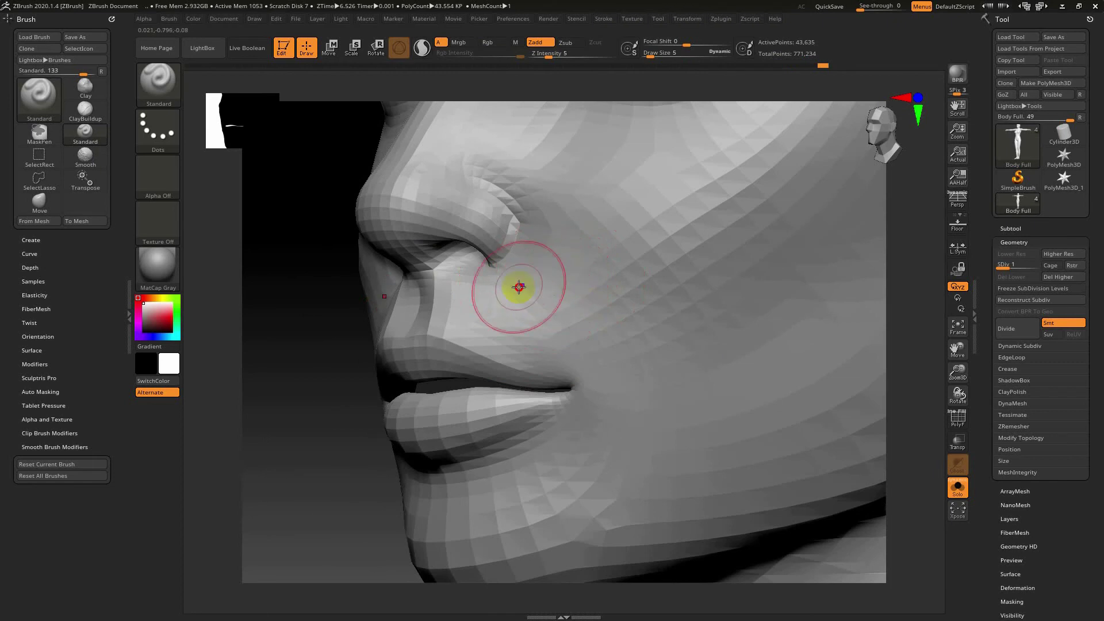
key("shift")
left_click(350, 372)
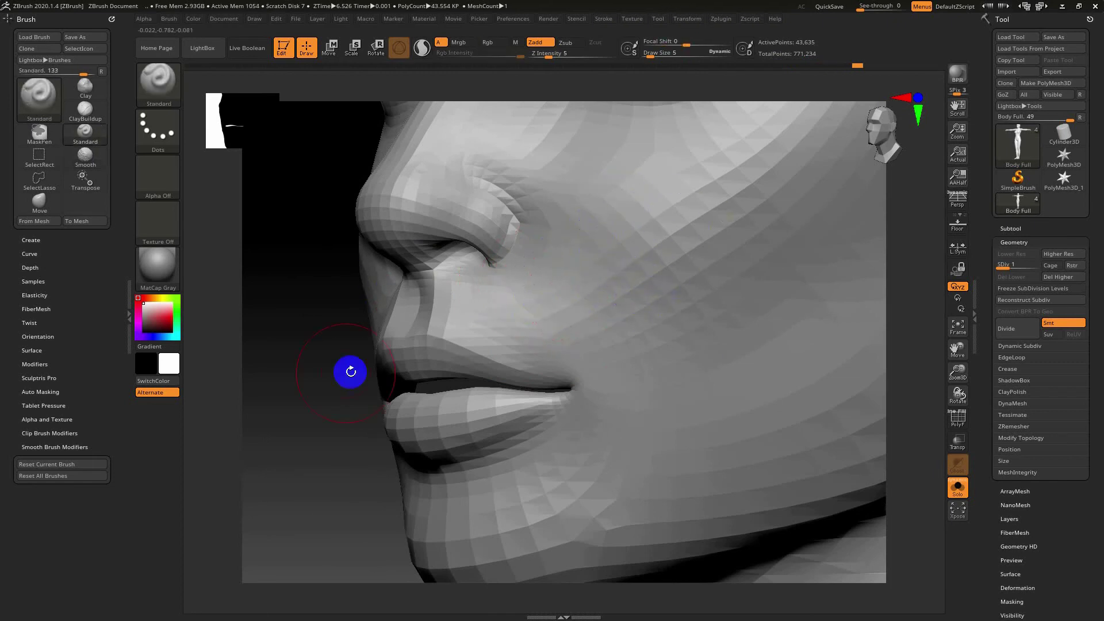
mouse_move(255, 351)
left_mouse_down()
mouse_move(259, 323)
mouse_move(306, 352)
mouse_move(345, 339)
mouse_move(767, 414)
mouse_move(769, 397)
mouse_move(816, 399)
mouse_move(835, 345)
mouse_move(589, 302)
mouse_move(642, 291)
mouse_move(715, 394)
left_mouse_up()
key("shift")
key("f")
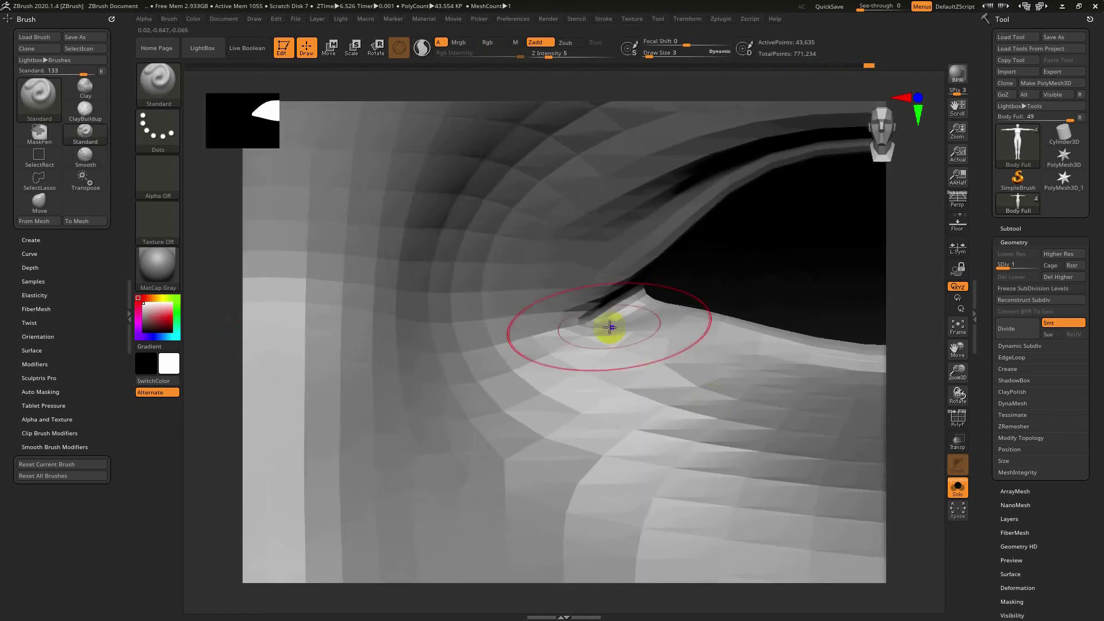
Step: Set Draw Size 1 and Z Intensity 8 for the inner eye corner
key("[")
mouse_move(751, 259)
left_mouse_down()
mouse_move(741, 228)
mouse_move(606, 290)
left_mouse_up()
key("[")
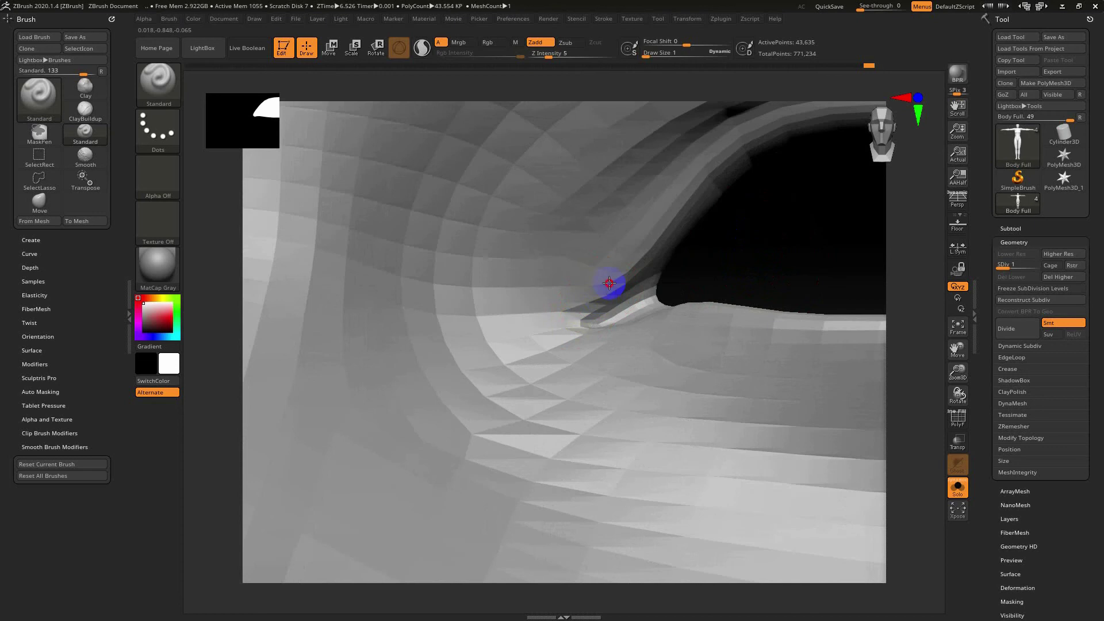
left_click_drag(552, 54, 554, 53)
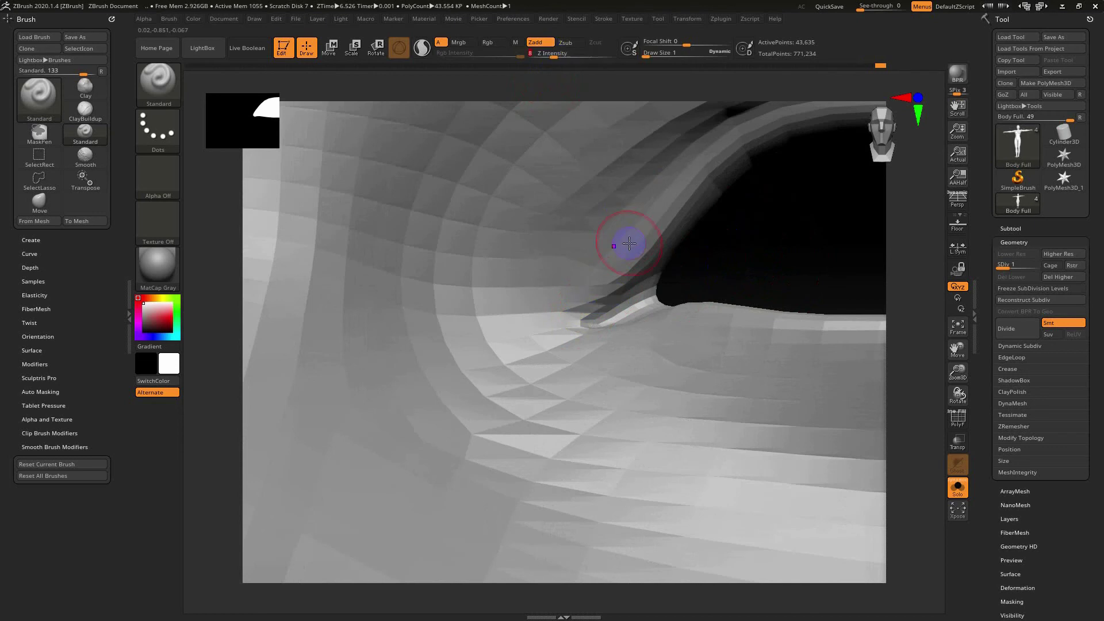
Step: Sculpt the lid edge at the inner eye corner, then zoom out to the nose and mouth
left_click_drag(741, 243, 732, 264)
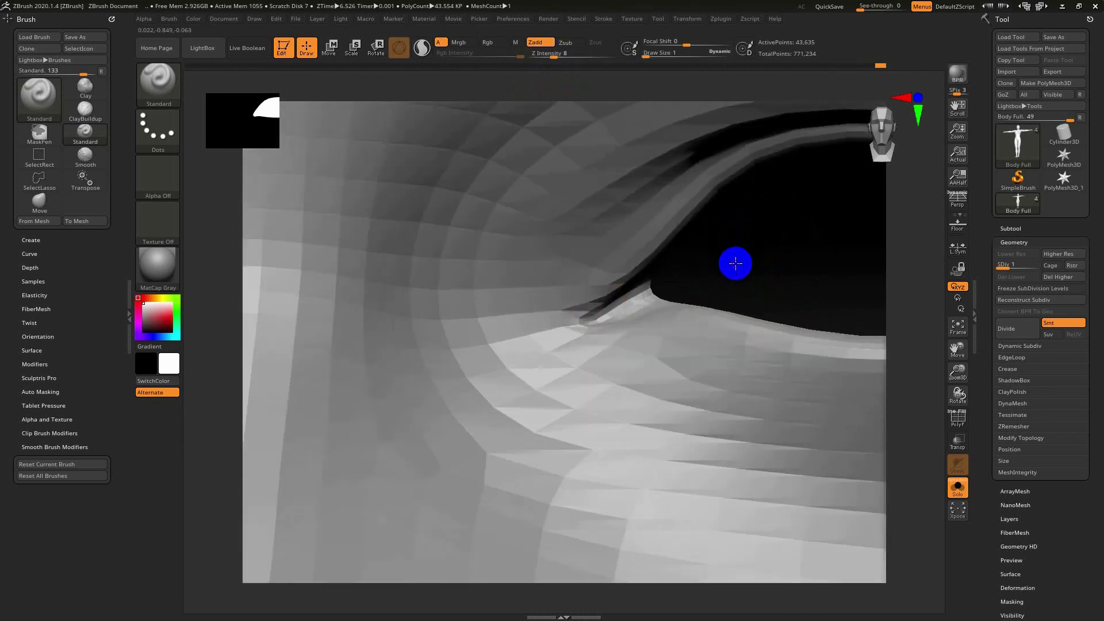
left_click_drag(590, 332, 571, 320)
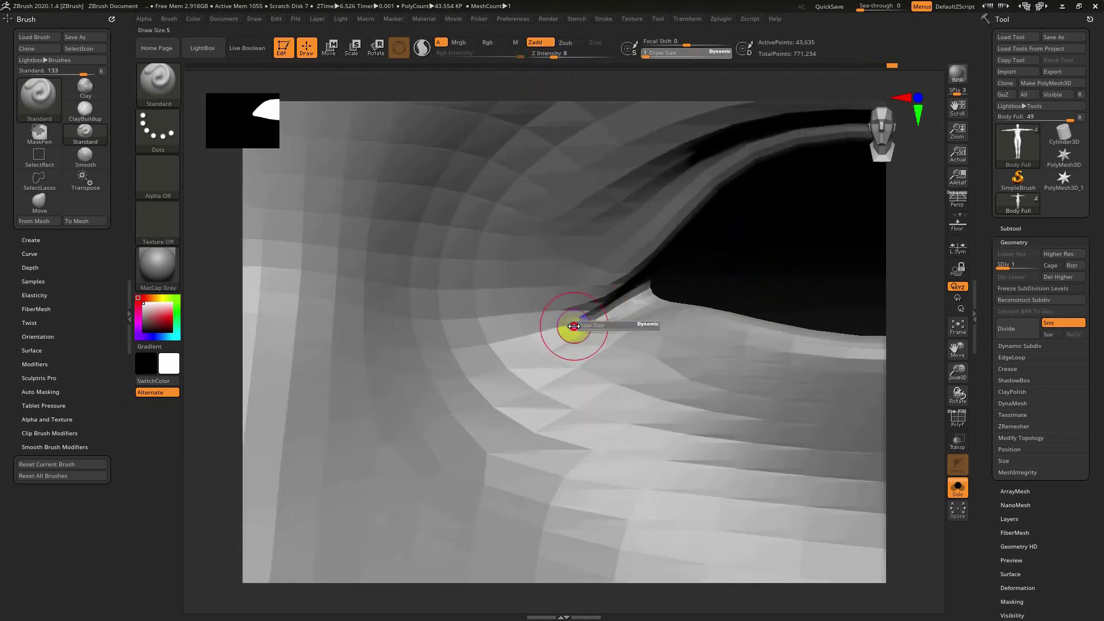
left_click_drag(750, 271, 646, 328)
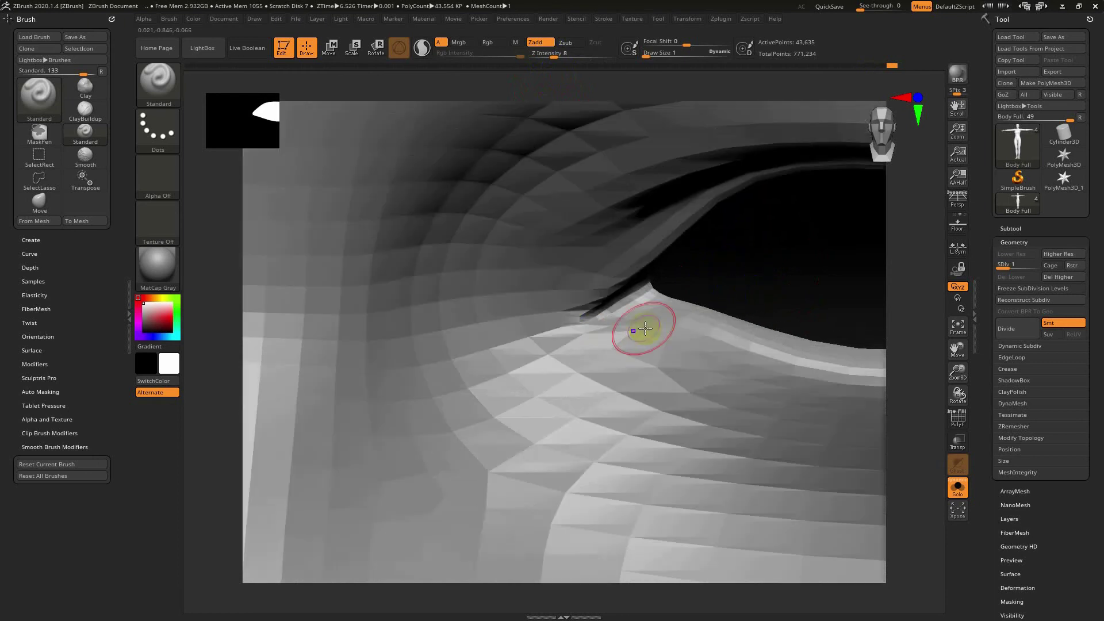
mouse_move(751, 278)
left_mouse_down()
mouse_move(732, 266)
mouse_move(658, 323)
left_mouse_up()
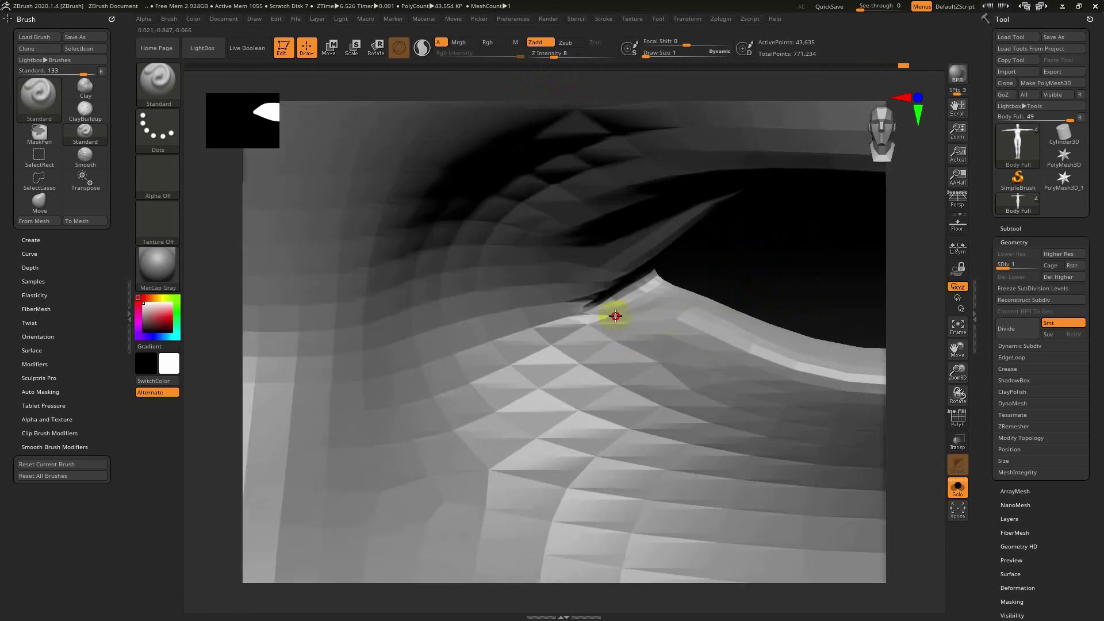
left_click_drag(725, 347, 589, 254)
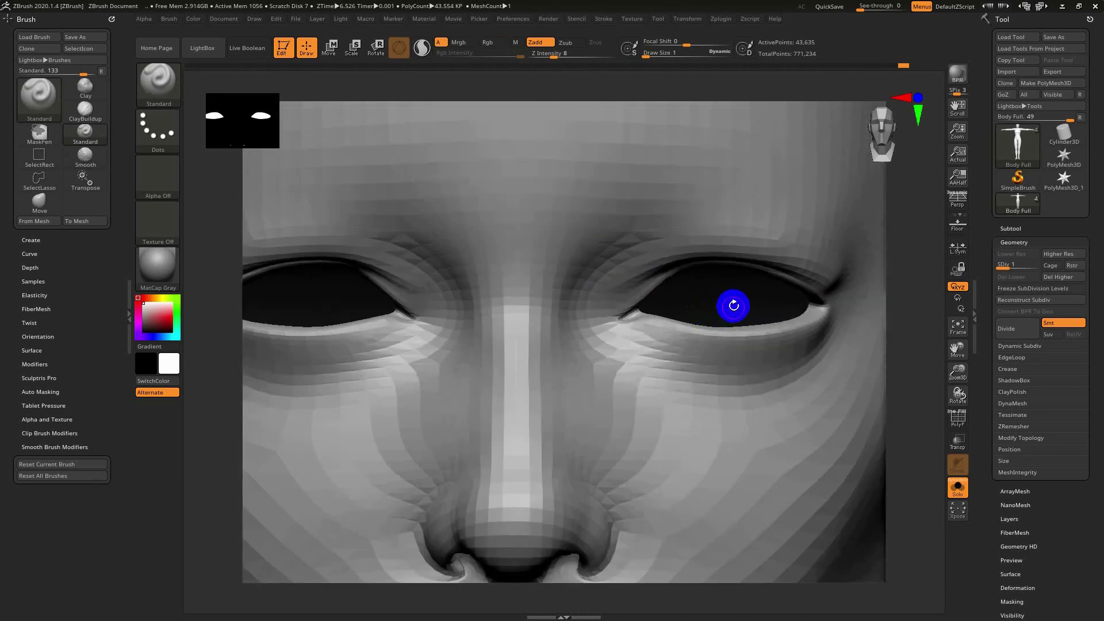
left_click_drag(734, 305, 1000, 266)
Step: Raise the subdivision level and choose DamStandard from the Brush palette
left_click(1017, 266)
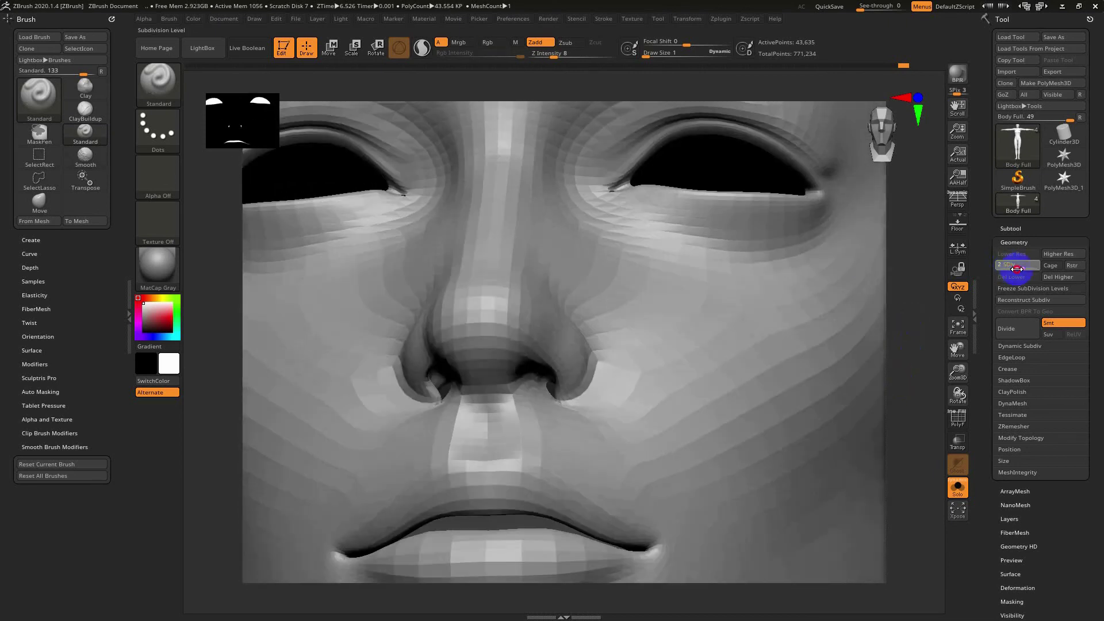
left_click_drag(920, 360, 916, 267, "alt")
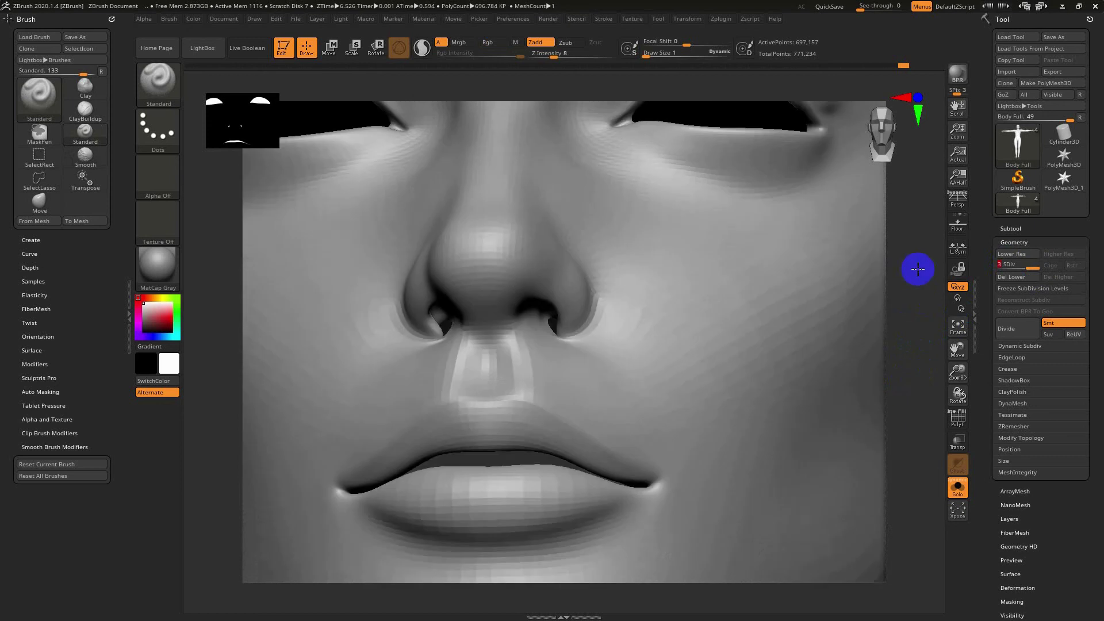
left_click(154, 100)
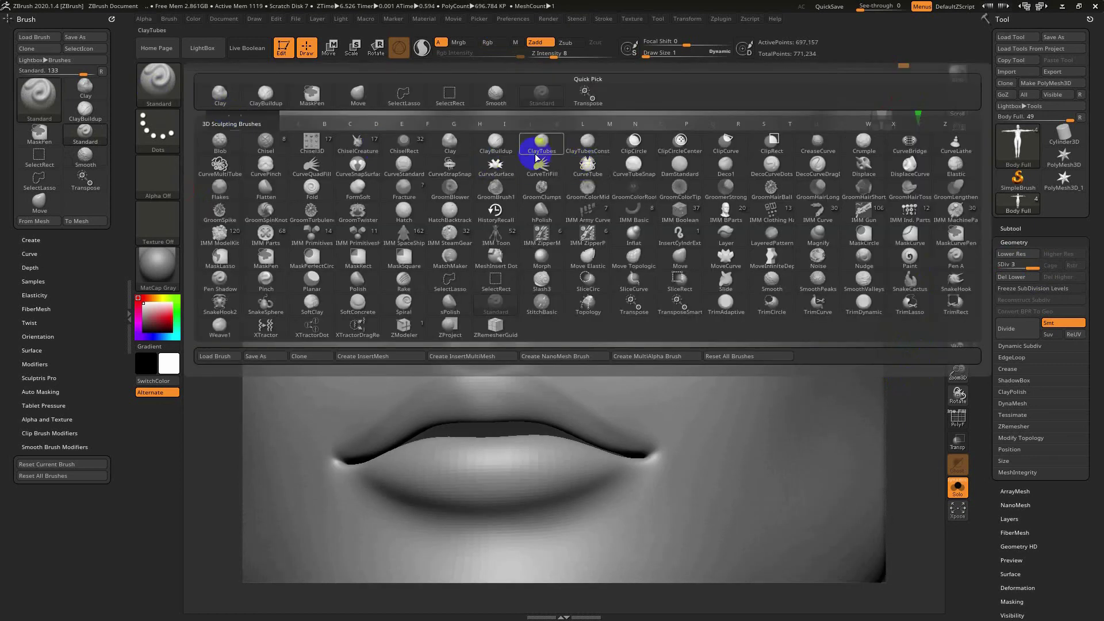
left_click(670, 172)
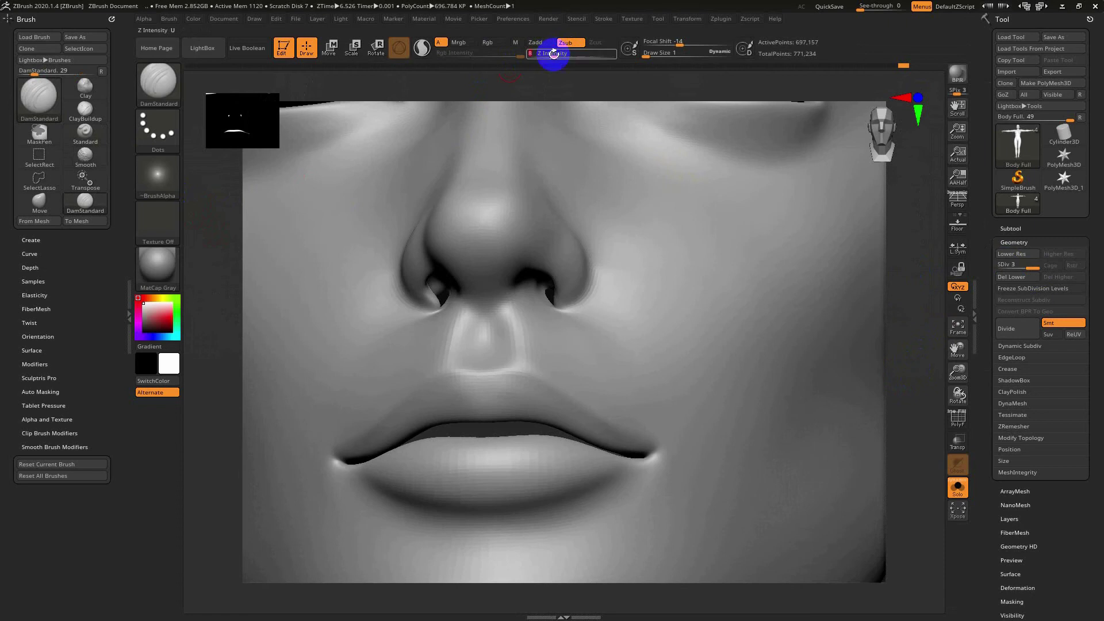
Step: Reframe to head and shoulders in left profile and hold Ctrl+Shift for SelectLasso
left_click_drag(905, 340, 907, 268, "alt")
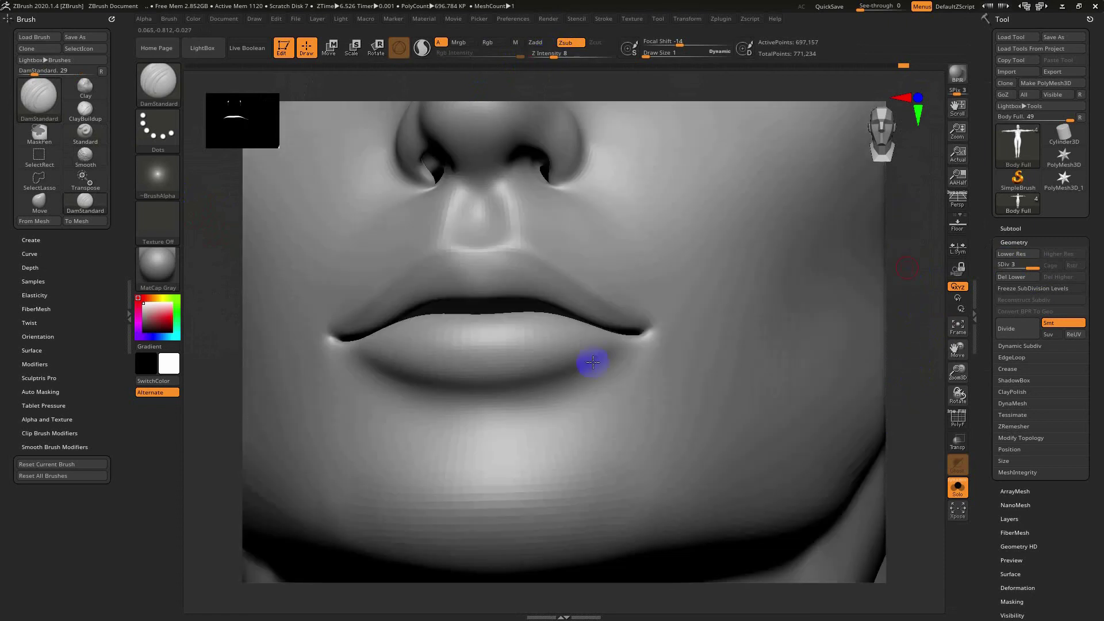
right_click_drag(592, 363, 433, 357, "ctrl")
mouse_move(218, 404)
right_mouse_down("ctrl")
mouse_move(299, 279)
mouse_move(365, 427)
right_mouse_up("ctrl")
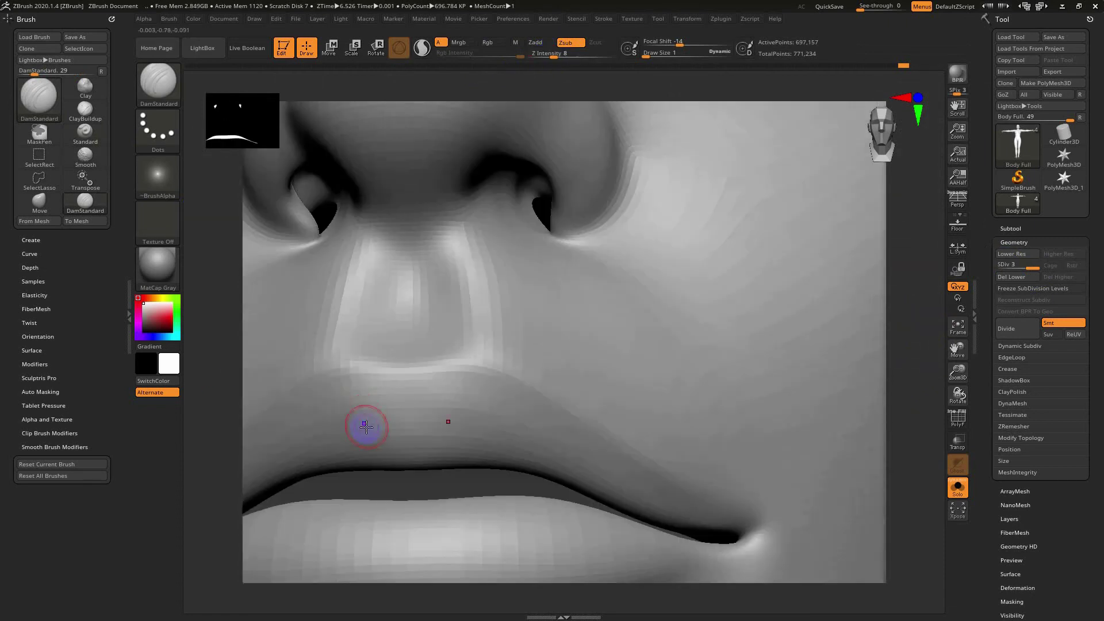
key("f")
mouse_move(646, 456)
left_mouse_down()
mouse_move(712, 516)
mouse_move(760, 500)
left_mouse_up()
right_click_drag(771, 488, 586, 458, "ctrl")
mouse_move(587, 459)
left_mouse_down()
mouse_move(572, 406)
mouse_move(379, 344)
left_mouse_up()
key("ctrl+shift")
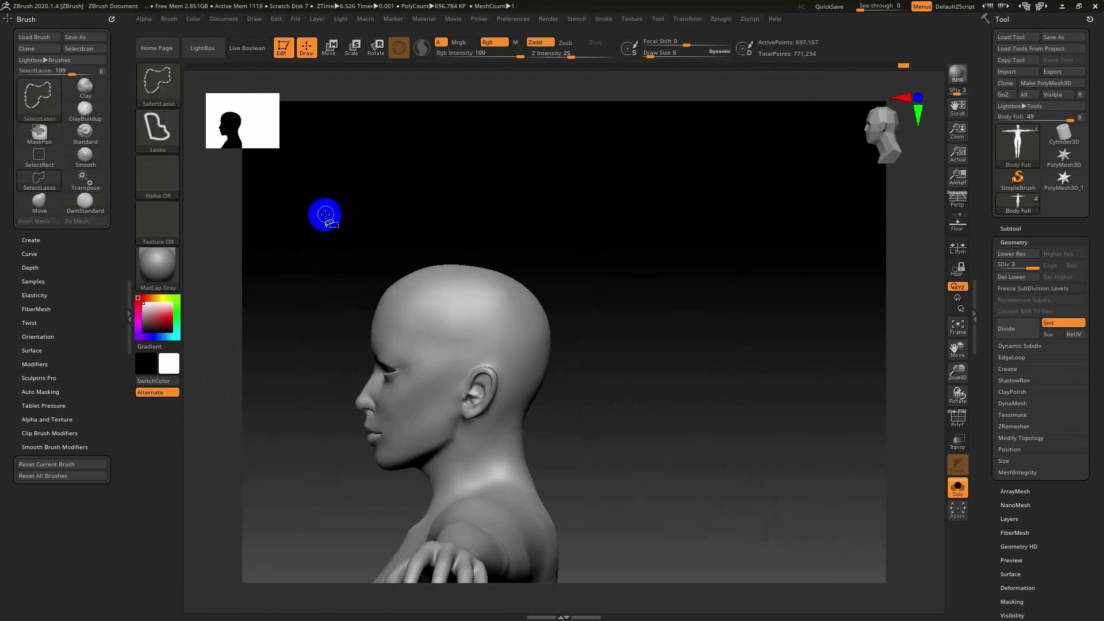
Step: Lasso around the head to hide the rest of the body, then zoom in on the lips
mouse_move(345, 205)
left_mouse_down("ctrl+shift")
mouse_move(364, 499)
mouse_move(296, 328)
left_mouse_up("ctrl+shift")
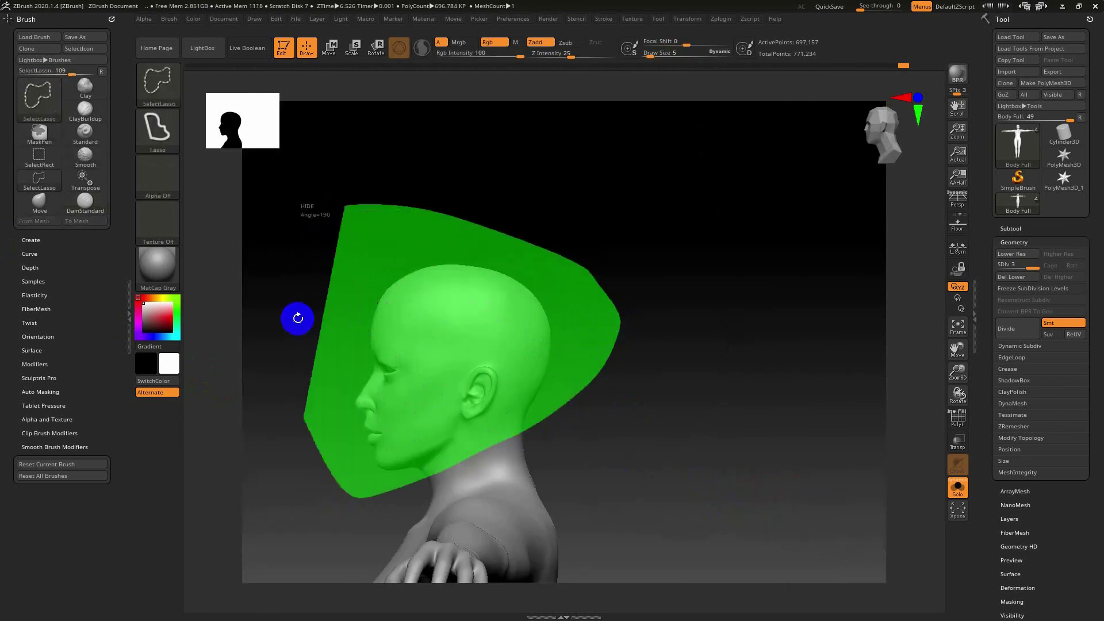
mouse_move(368, 470)
left_mouse_down()
mouse_move(628, 530)
mouse_move(551, 377)
left_mouse_up()
scroll(575, 403, "up", 3)
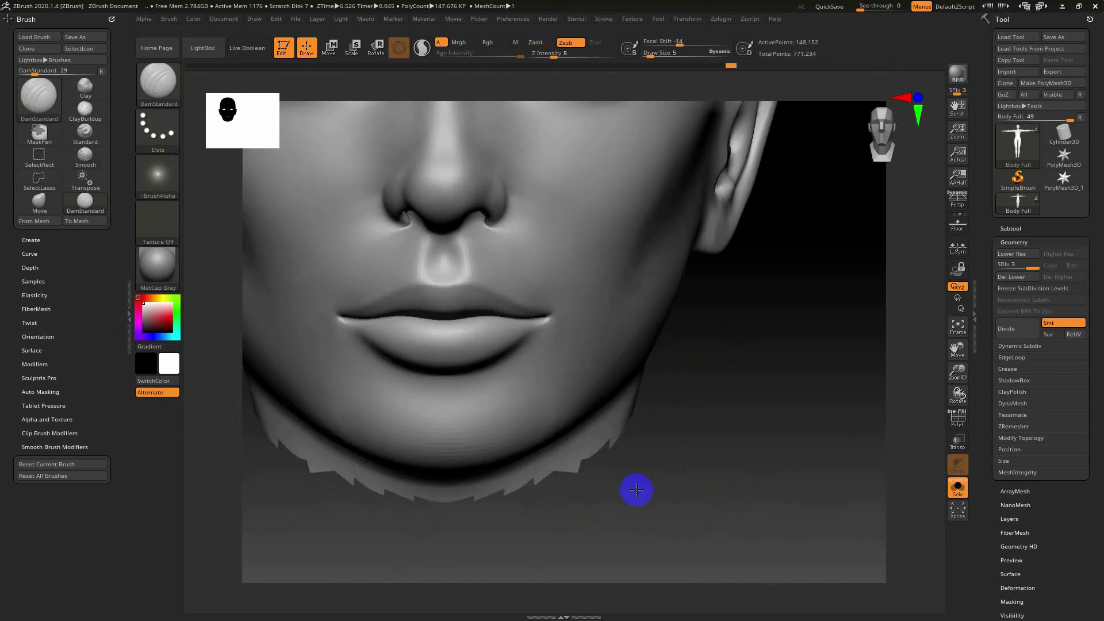
scroll(575, 384, "up", 1)
scroll(753, 456, "up", 1)
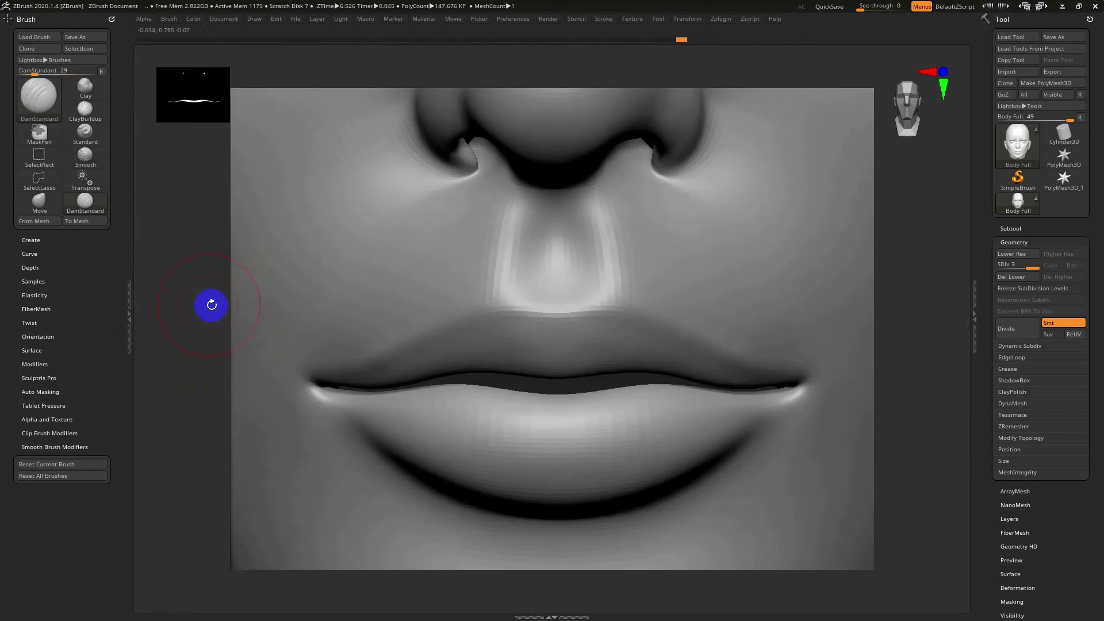
Step: Set Draw Size 1 and undo the last three changes to the lips and nose
key("s")
left_click(195, 304)
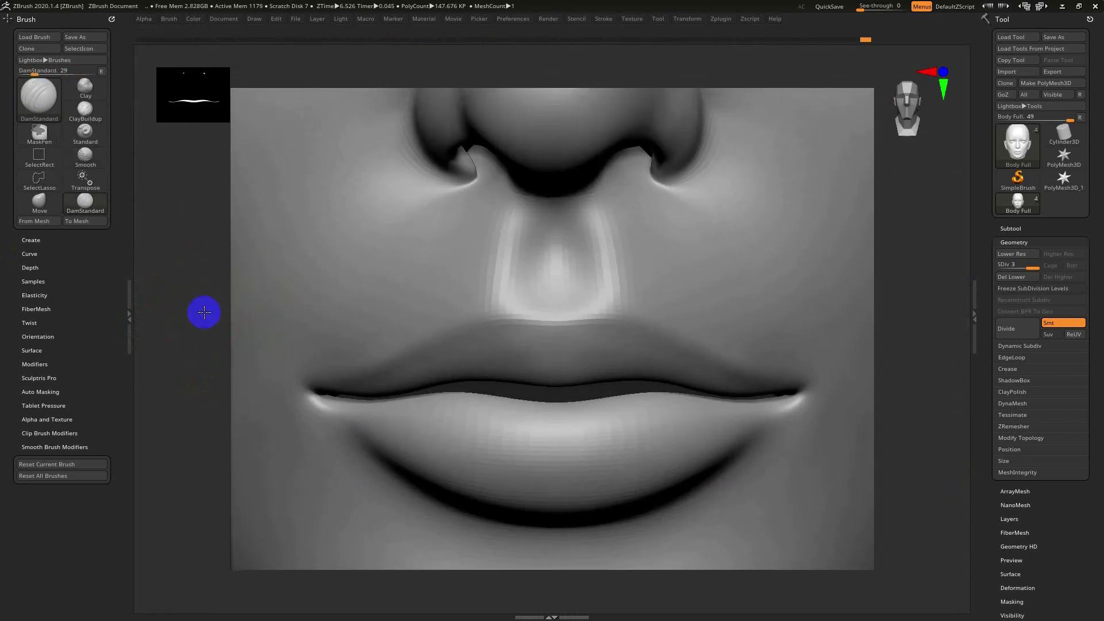
key("Tab")
key("ctrl+z")
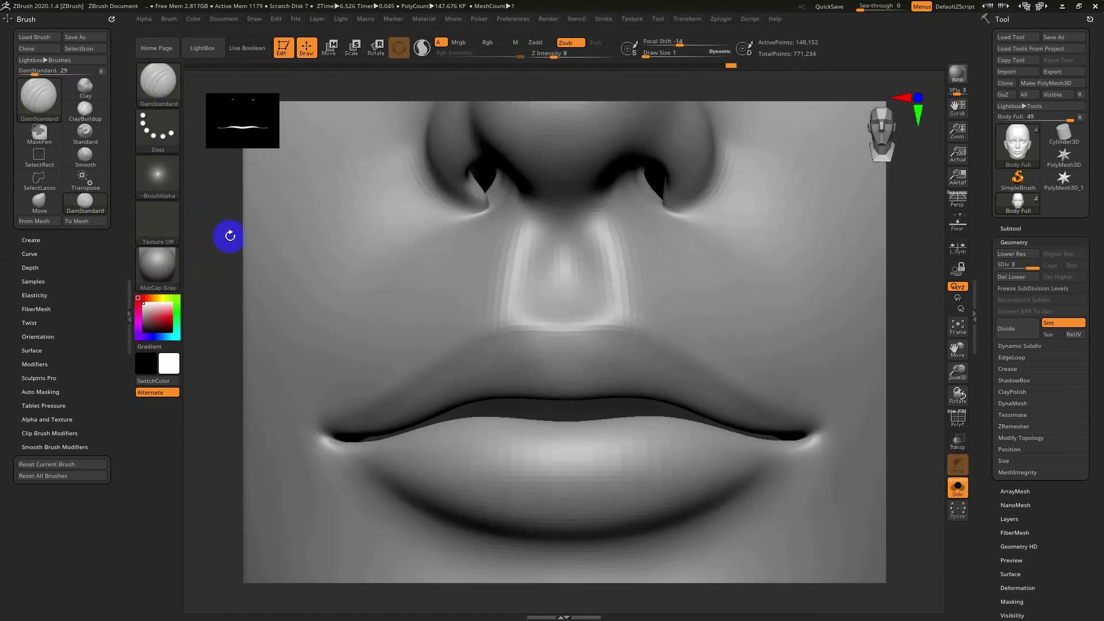
key("ctrl+z")
key("ctrl+z")
key("ctrl+z")
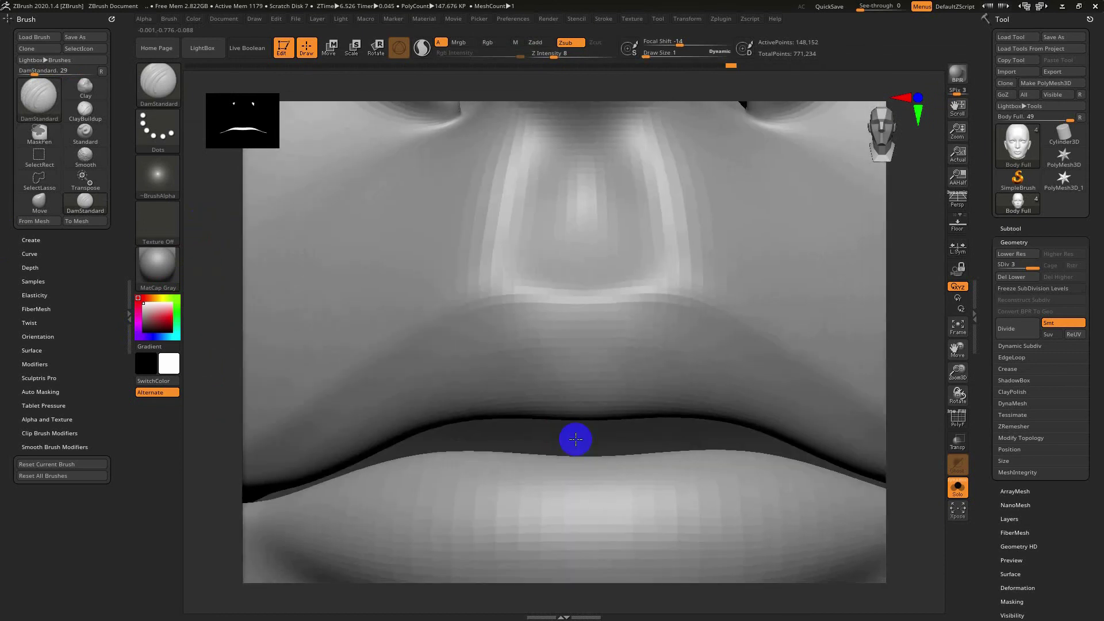
key("ctrl+z")
key("ctrl+z")
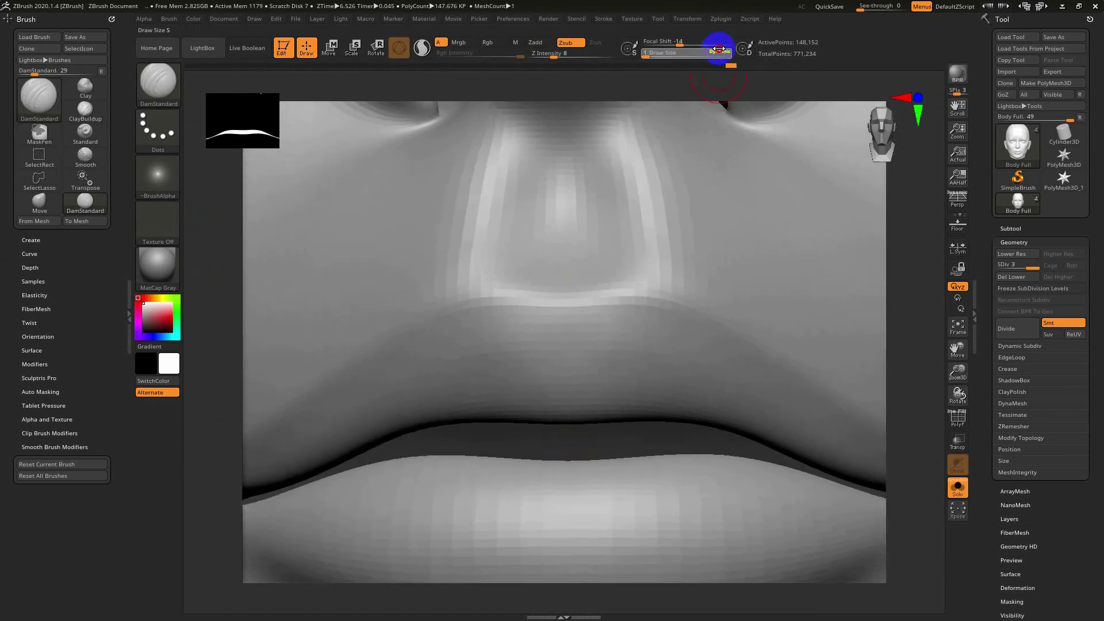
Step: Resize the DamStandard brush, settling at size 43, while rotating the lip view
left_click(720, 51)
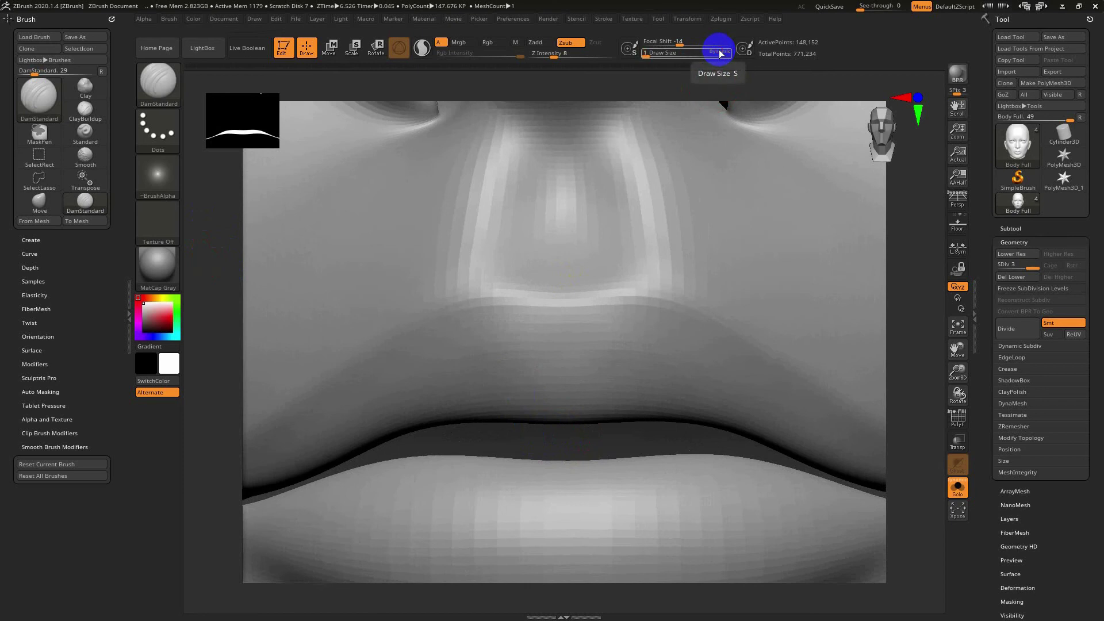
left_click_drag(646, 52, 654, 52)
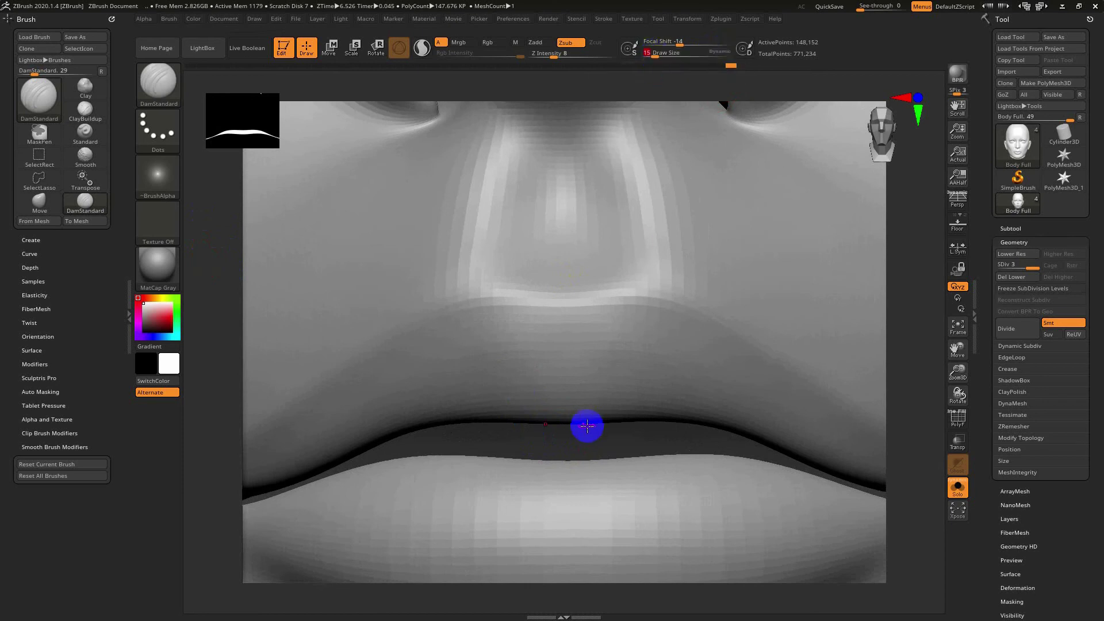
key("ctrl+z")
key("ctrl+z")
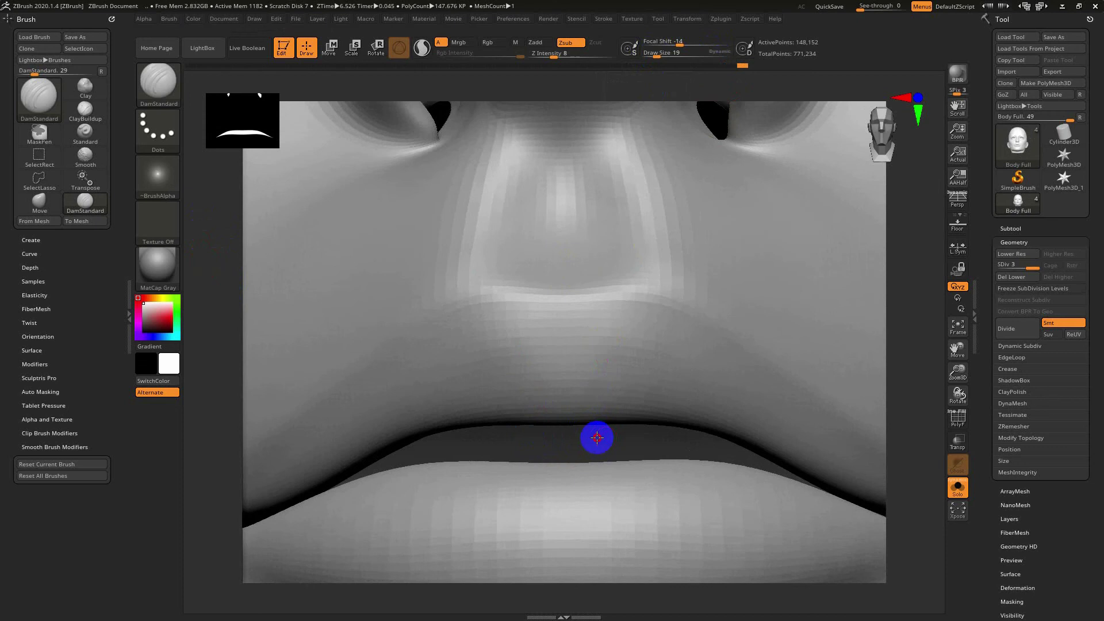
right_click_drag(587, 415, 647, 380)
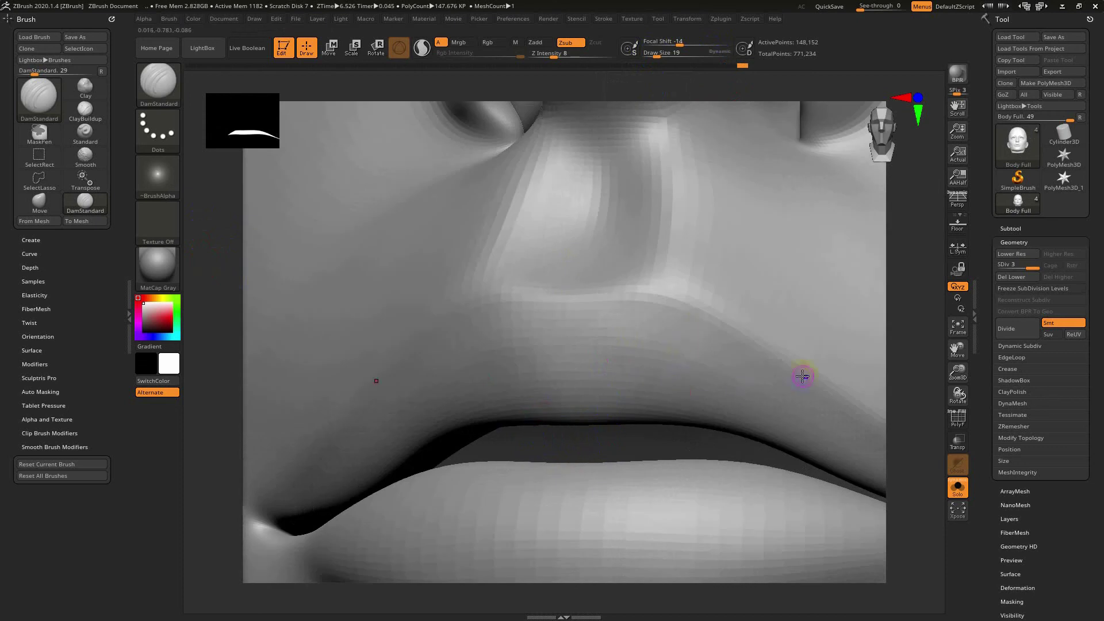
key("s")
left_click_drag(661, 439, 668, 439)
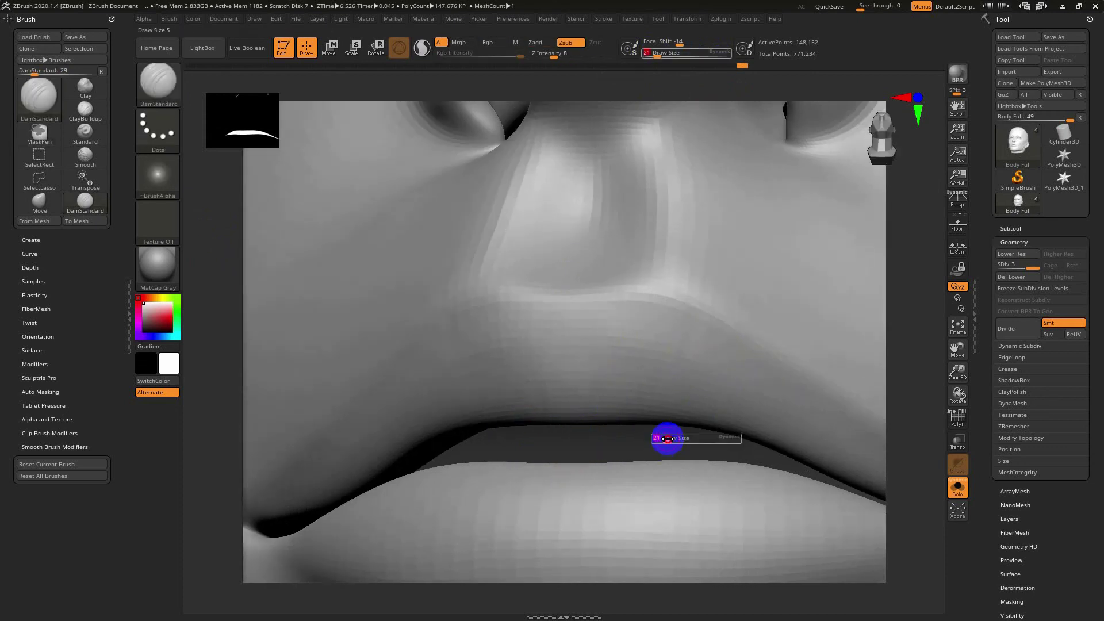
right_click_drag(668, 439, 621, 420)
key("s")
left_click_drag(621, 414, 628, 410)
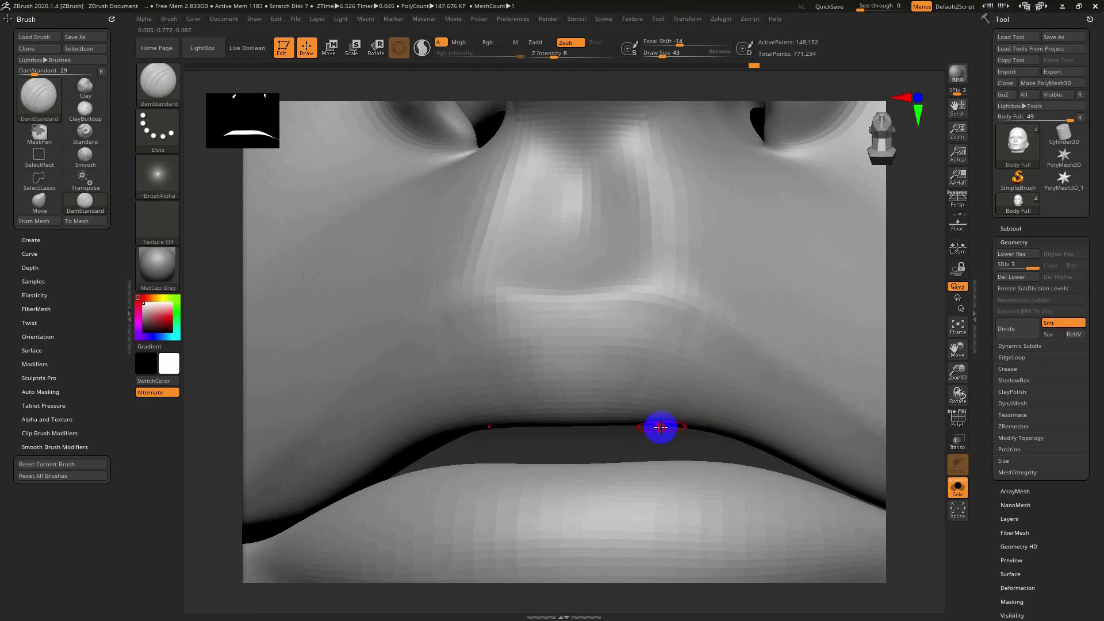
Step: Carve Zsub strokes along the upper-lip crease and lip seam, reducing the brush to 25
right_click_drag(673, 448, 696, 391)
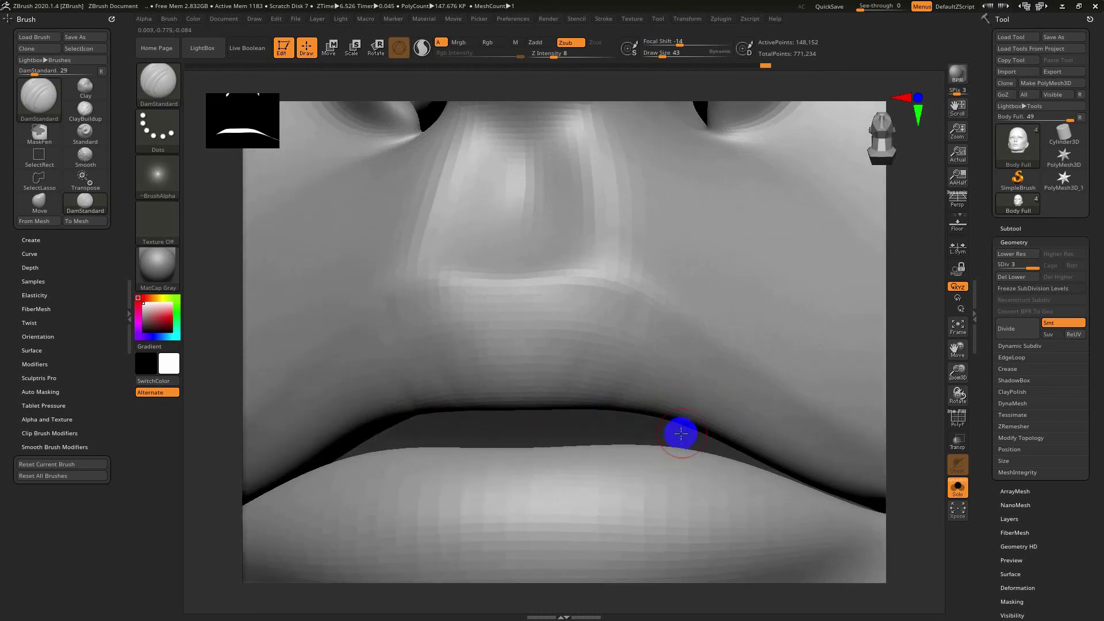
mouse_move(697, 438)
left_mouse_down()
mouse_move(731, 442)
mouse_move(643, 424)
left_mouse_up()
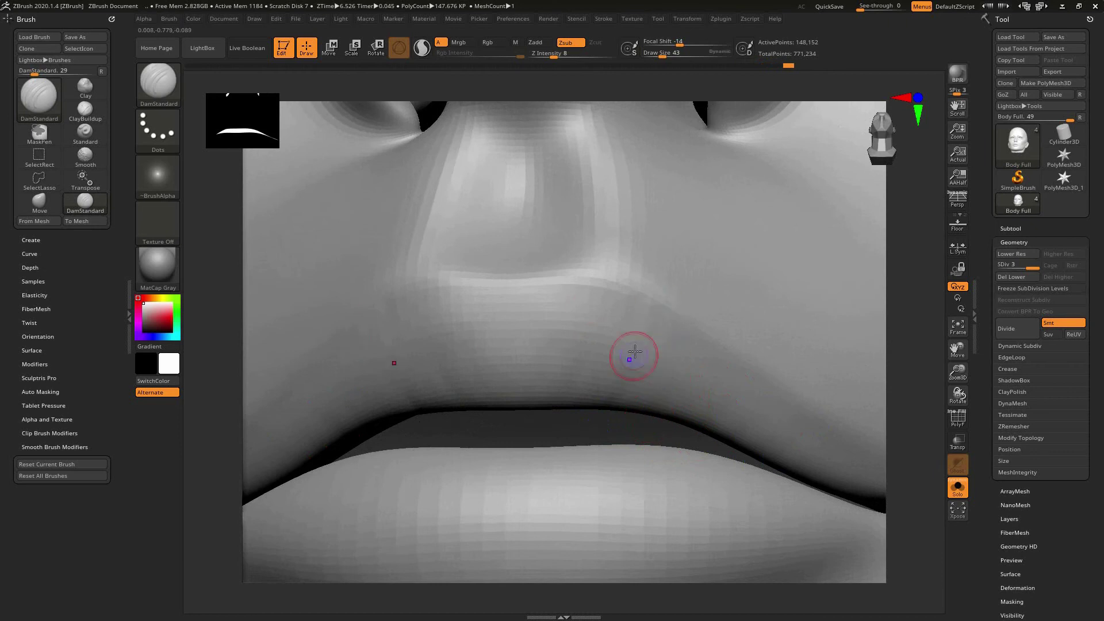
left_click_drag(616, 375, 586, 310)
right_click_drag(574, 421, 565, 401)
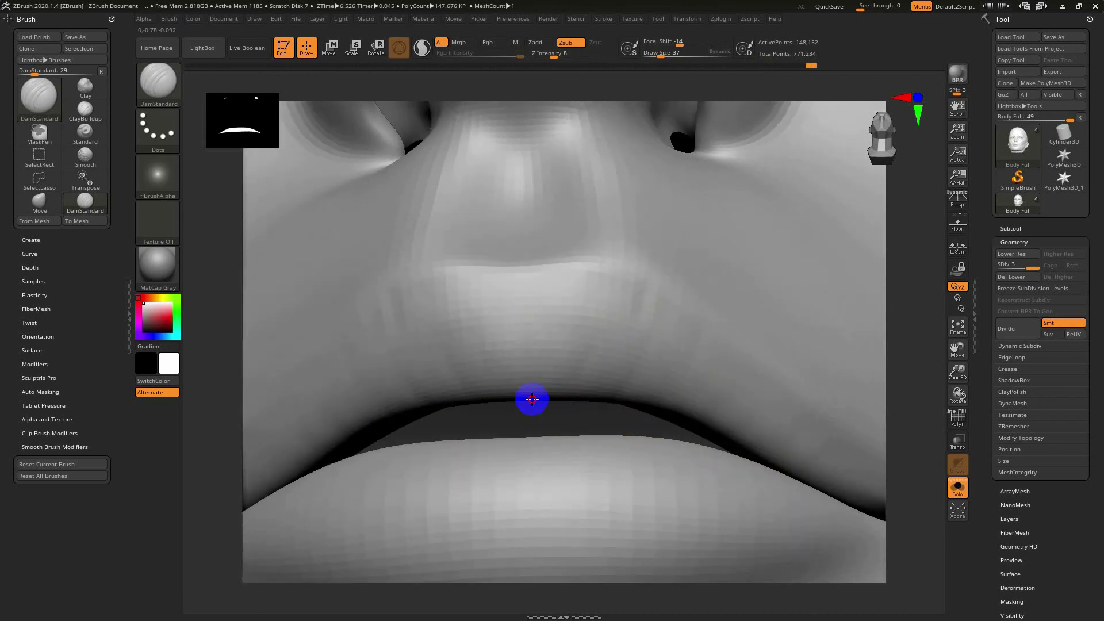
left_click_drag(530, 399, 571, 387)
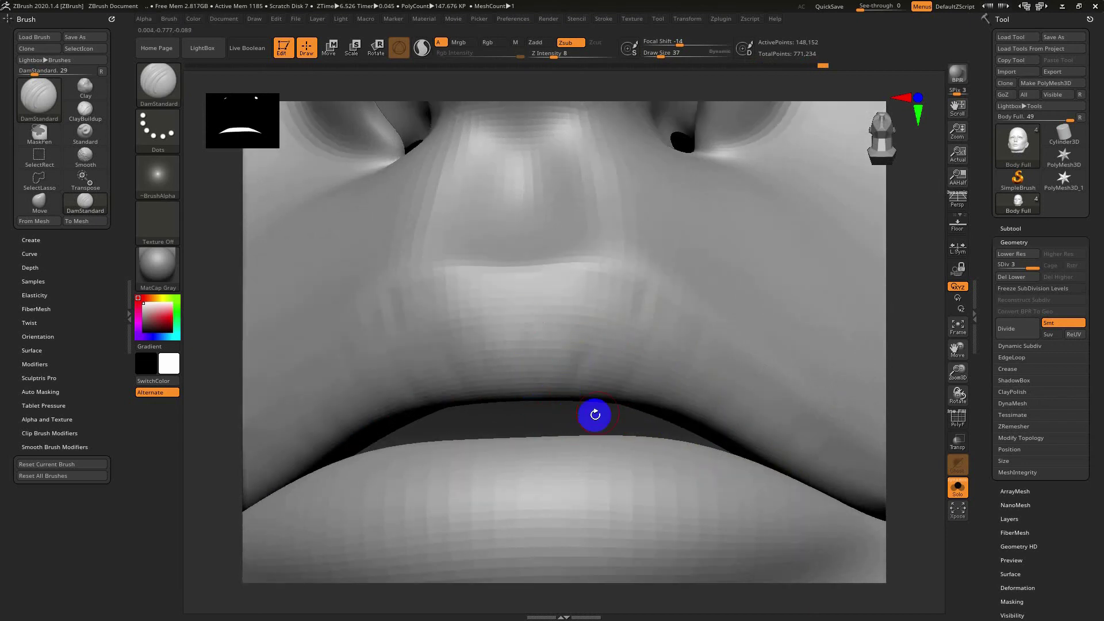
right_click_drag(619, 415, 651, 403)
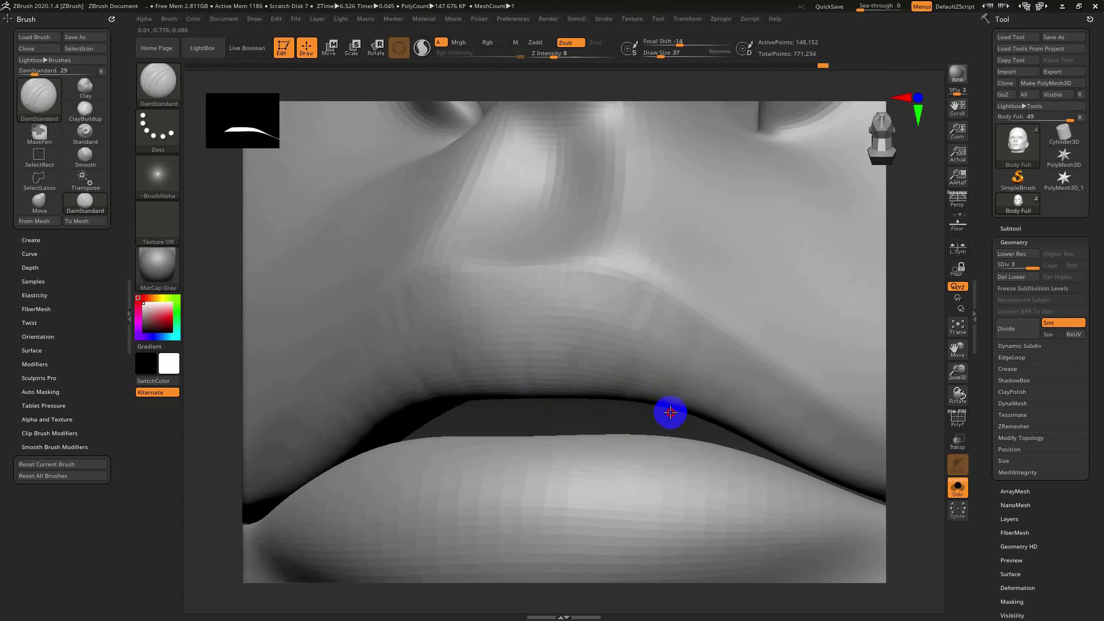
left_click_drag(669, 412, 617, 409)
right_click_drag(616, 410, 661, 333)
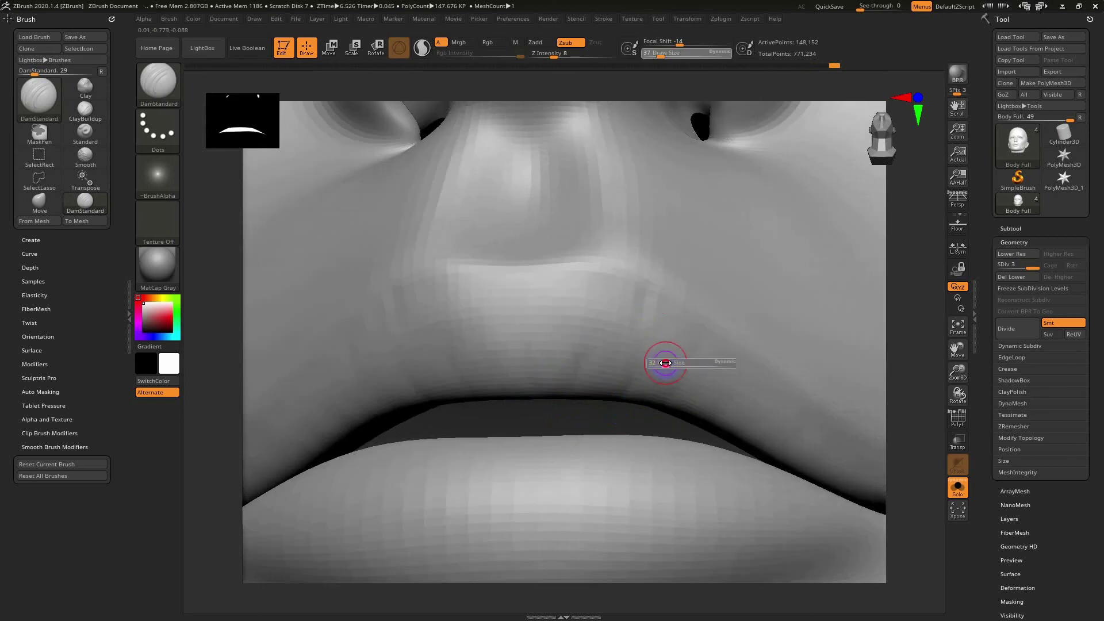
key("bracketleft")
key("bracketleft")
mouse_move(589, 416)
right_mouse_down()
mouse_move(677, 389)
mouse_move(596, 431)
mouse_move(581, 425)
right_mouse_up()
Step: Frame the face and check it from a three-quarter angle
key("f")
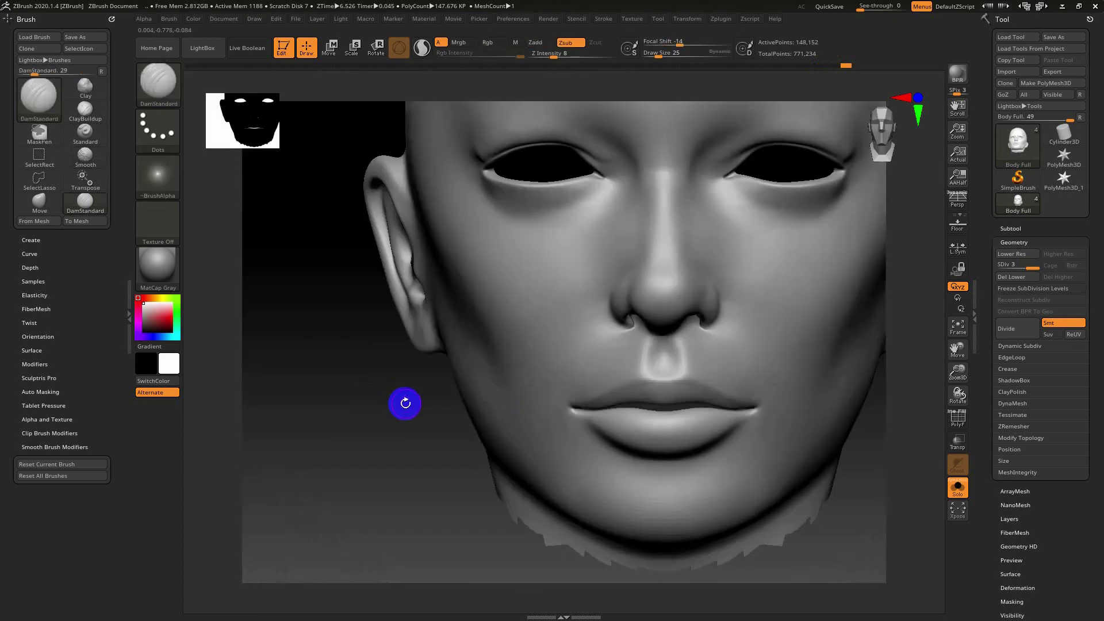
mouse_move(382, 412)
right_mouse_down()
mouse_move(348, 419)
mouse_move(421, 436)
mouse_move(362, 468)
mouse_move(340, 447)
mouse_move(405, 449)
mouse_move(520, 412)
mouse_move(666, 412)
mouse_move(875, 440)
mouse_move(777, 408)
right_mouse_up()
key("f")
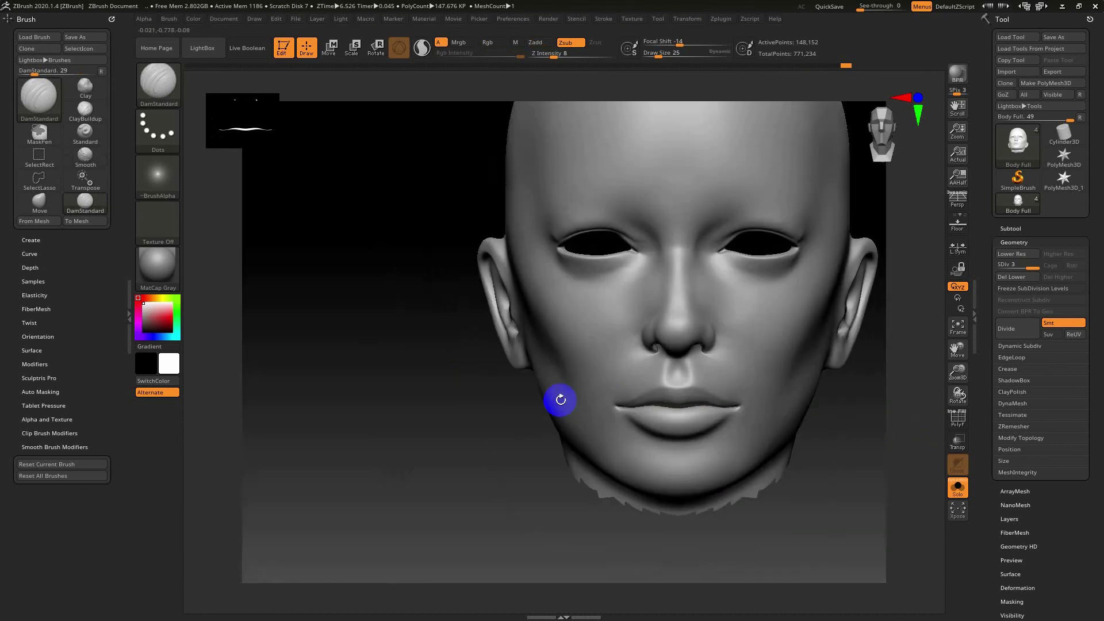
key("ctrl+shift")
Step: Unhide the body, zoom onto the lips, and set Draw Size 23 with Z Intensity 16
left_click(440, 394, "ctrl+shift")
mouse_move(407, 382)
right_mouse_down("alt")
mouse_move(432, 446)
mouse_move(806, 433)
right_mouse_up("alt")
right_click_drag(899, 429, 902, 377, "alt")
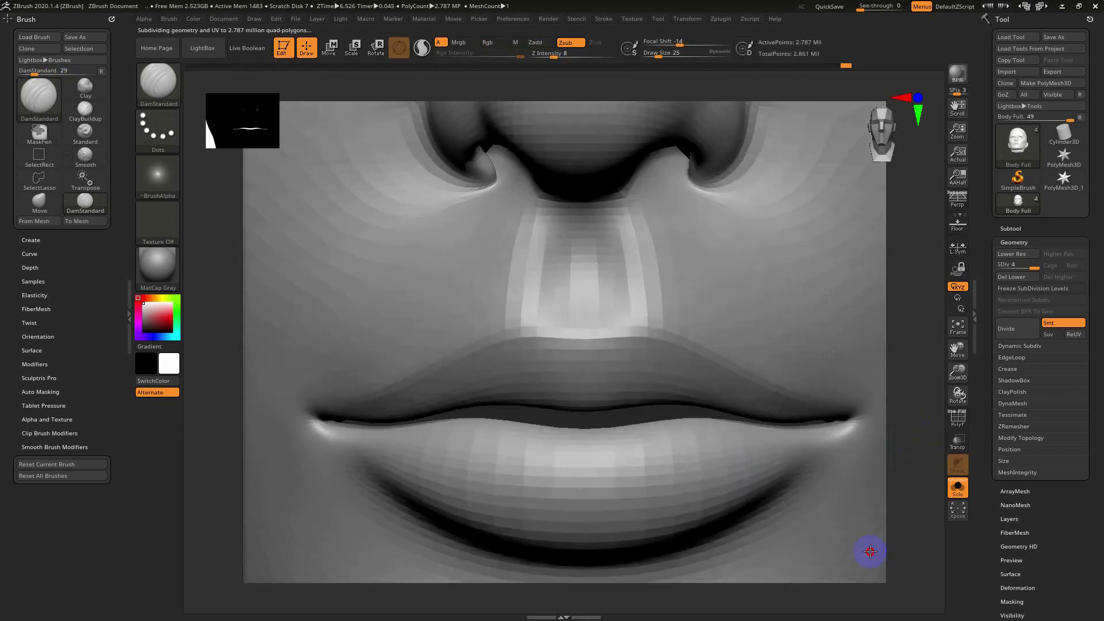
key("s")
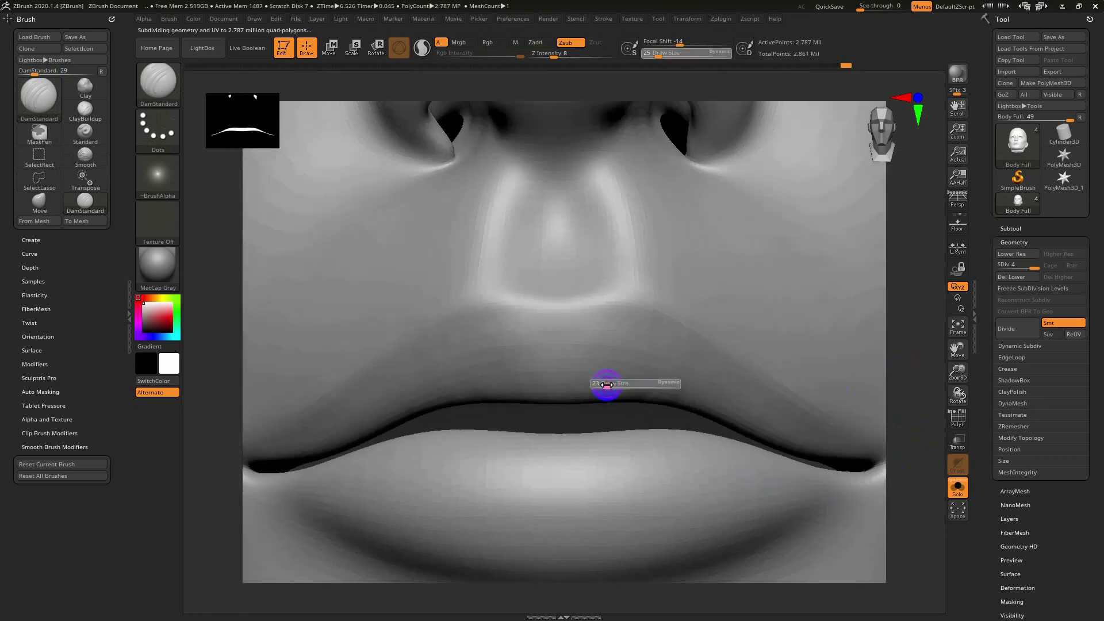
left_click_drag(604, 384, 592, 402)
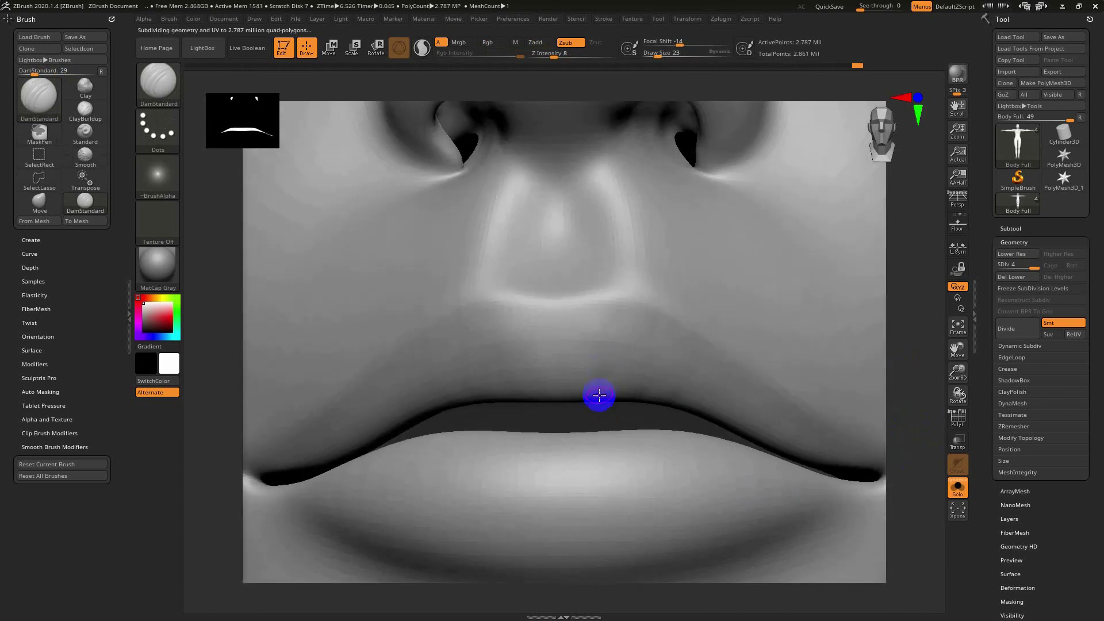
right_click_drag(604, 414, 609, 217)
key("u")
left_click_drag(563, 63, 575, 64)
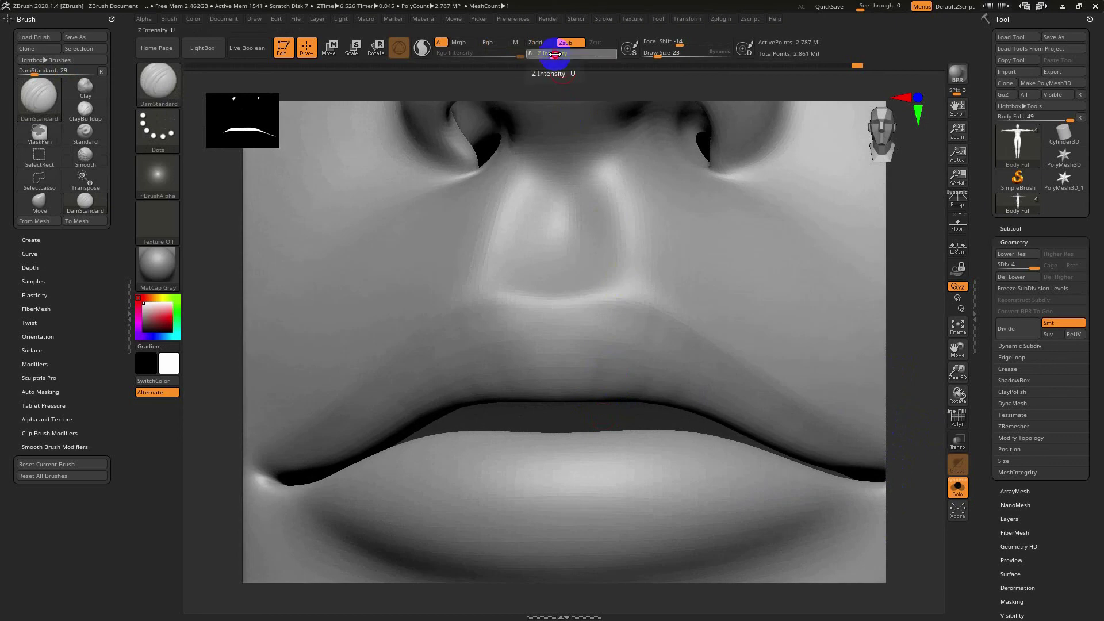
mouse_move(567, 412)
right_mouse_down()
mouse_move(604, 402)
mouse_move(555, 394)
right_mouse_up()
Step: Carve wrinkles along the upper-lip crease and lip corner, Shift-smoothing some of them
left_click_drag(556, 405, 681, 409)
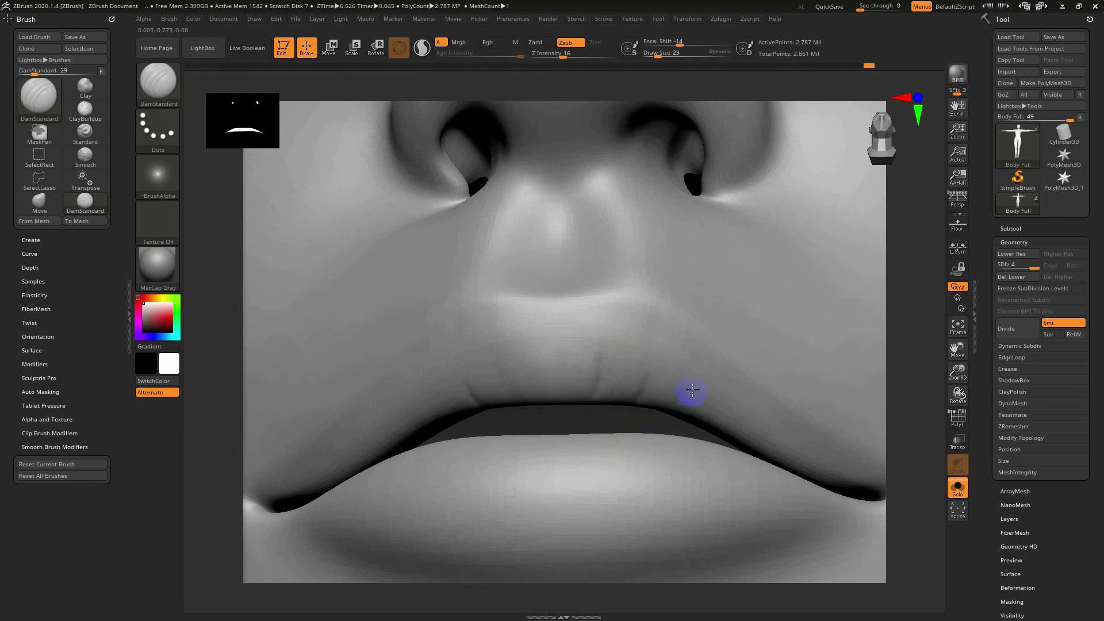
mouse_move(672, 449)
left_mouse_down()
mouse_move(704, 424)
mouse_move(753, 430)
left_mouse_up()
right_click_drag(567, 412, 561, 404)
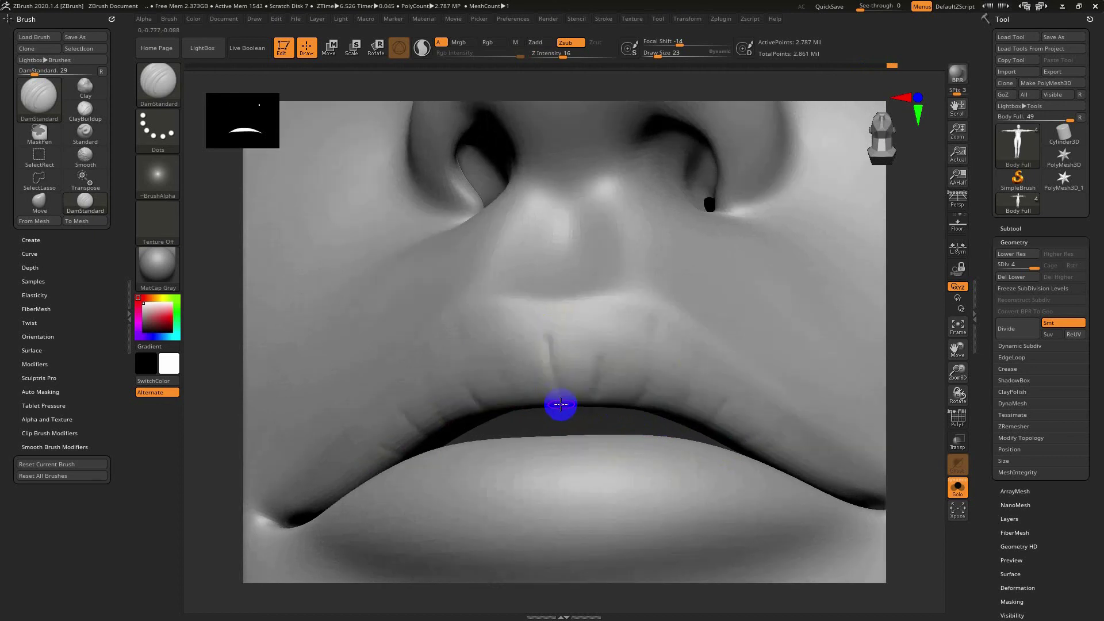
key("shift")
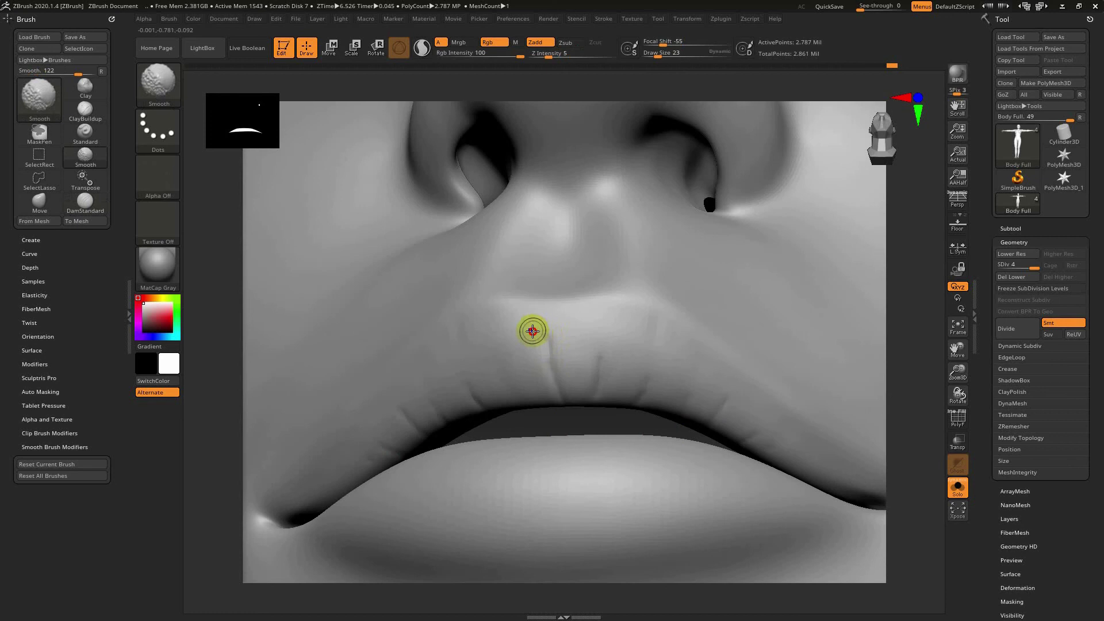
right_click_drag(562, 413, 504, 372)
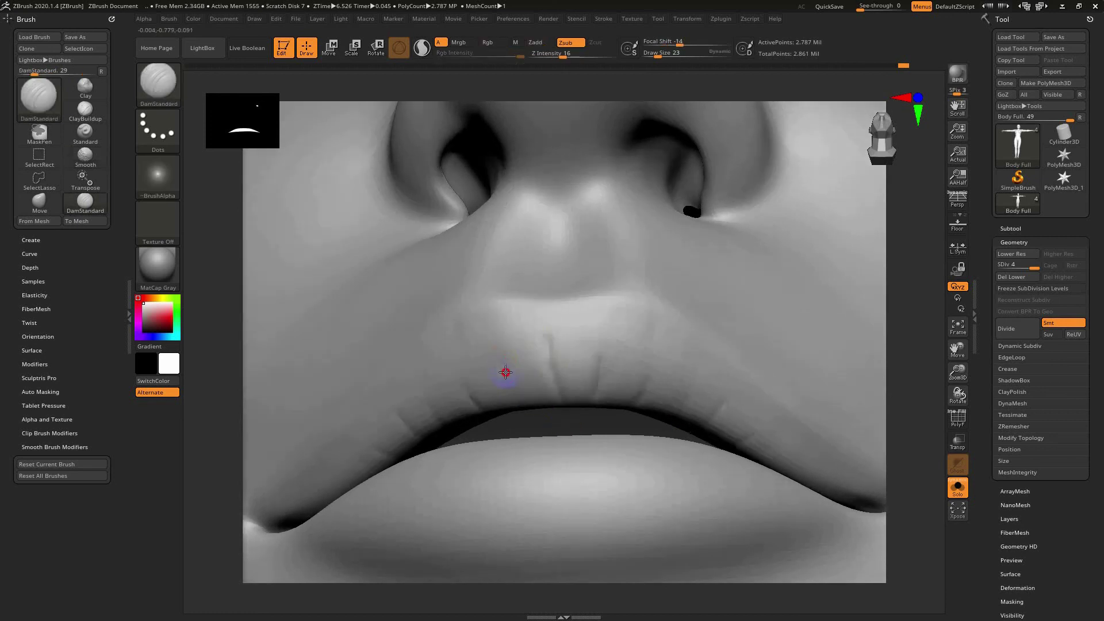
key("shift")
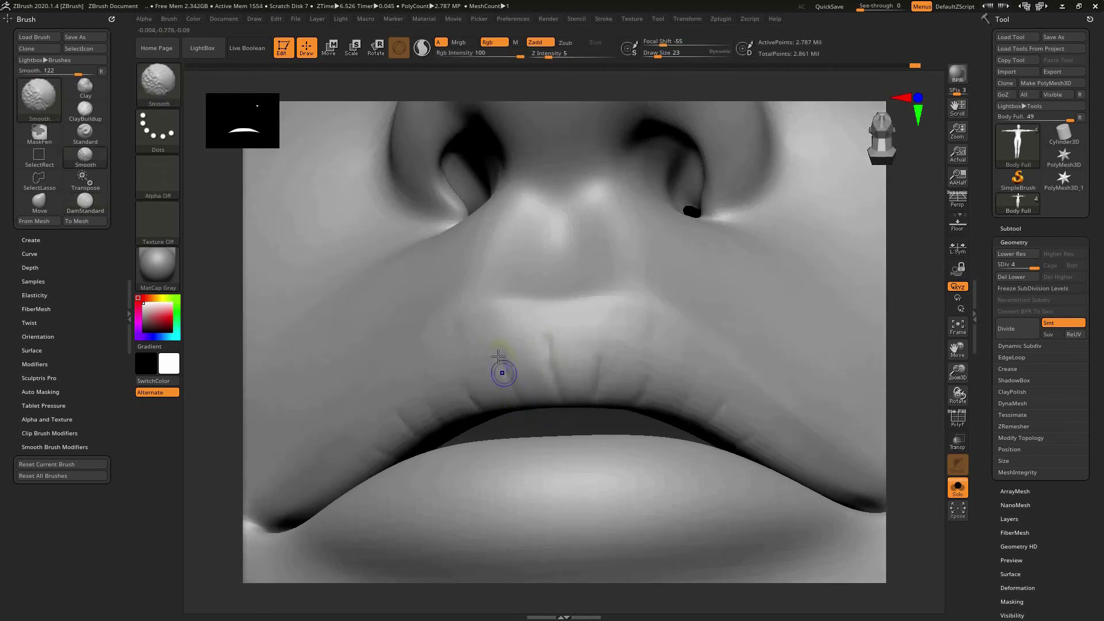
right_click_drag(556, 424, 481, 396)
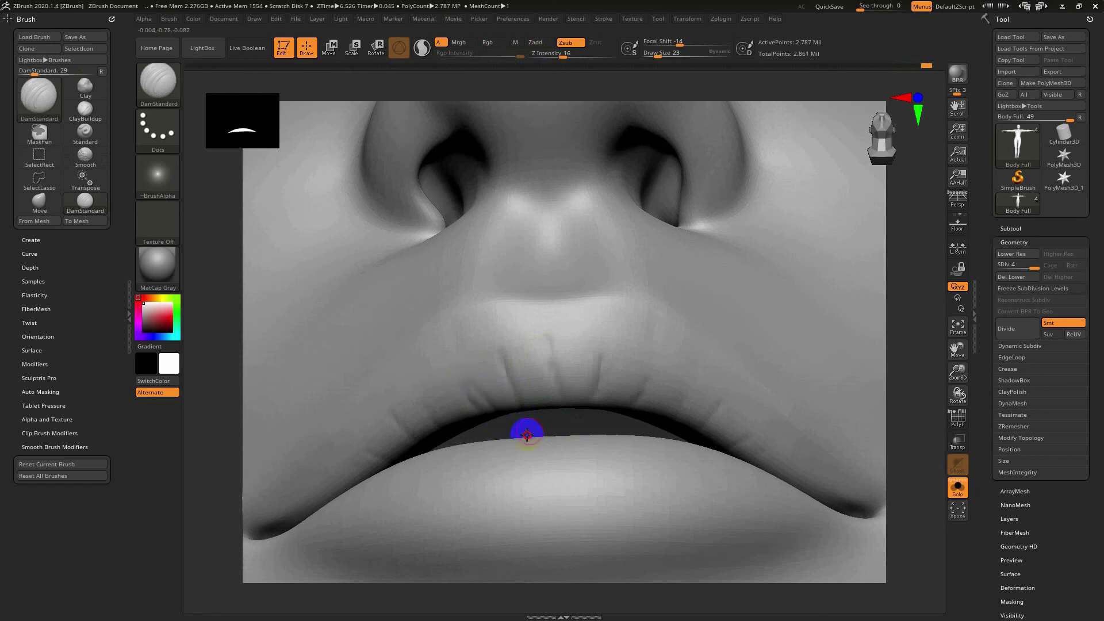
right_click_drag(525, 431, 607, 319)
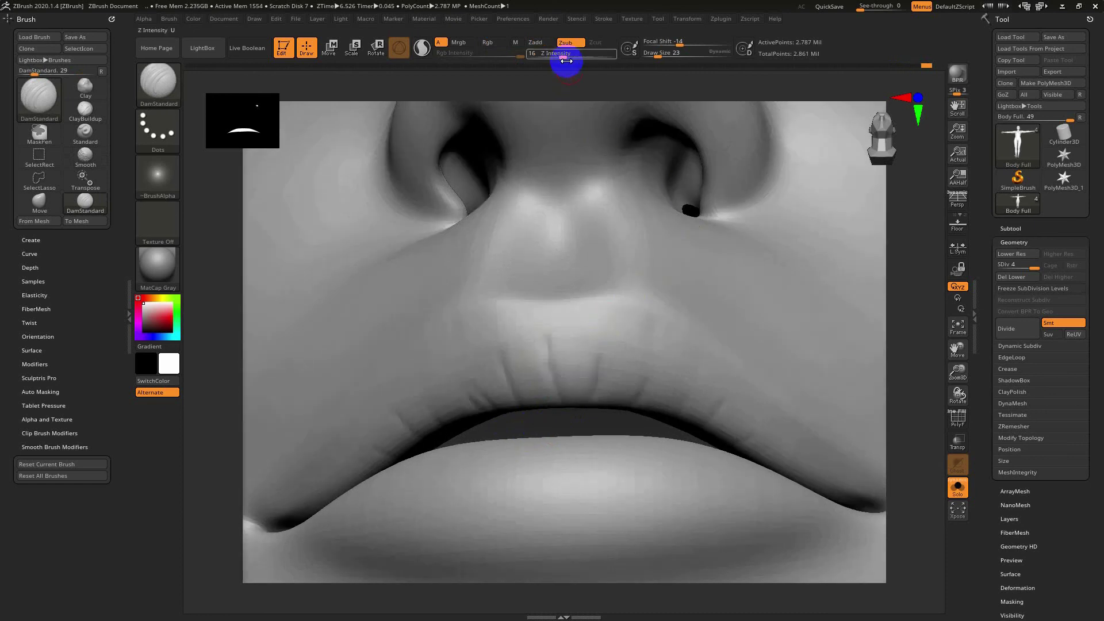
Step: Lower Z Intensity to 11 and carve more vertical wrinkles across the upper lip
left_click_drag(563, 54, 557, 54)
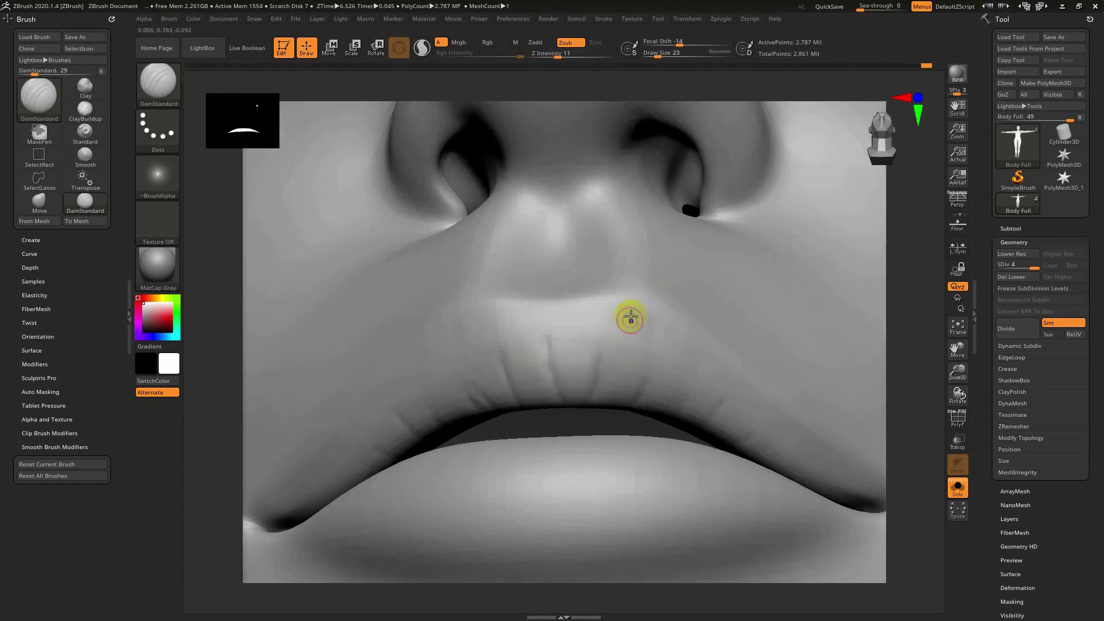
left_click_drag(895, 374, 916, 390, "shift")
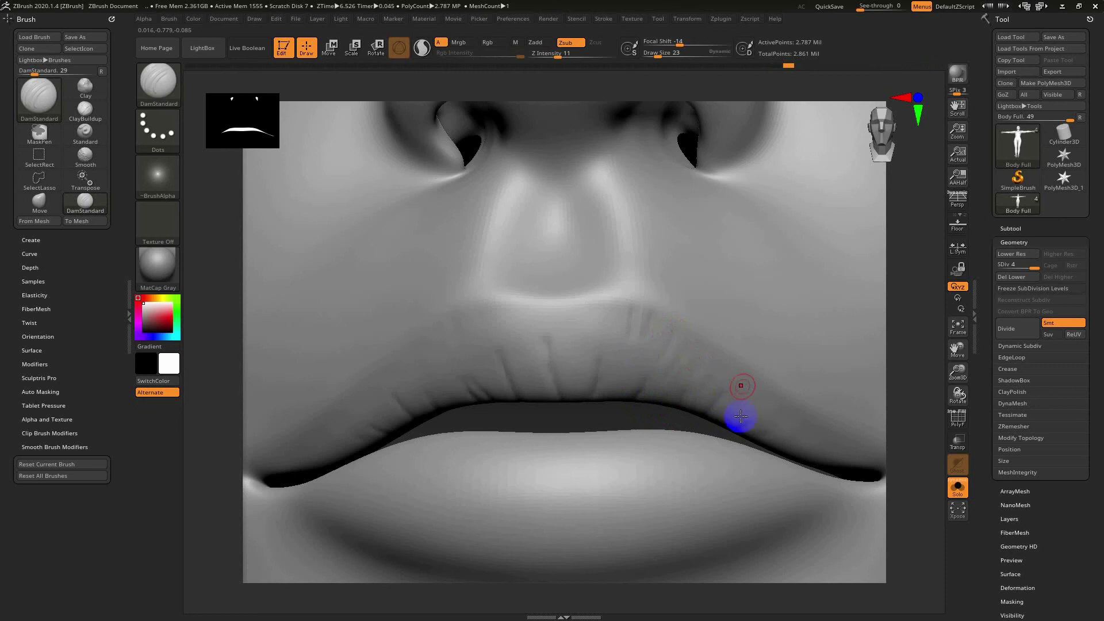
left_click_drag(740, 417, 715, 424)
mouse_move(481, 402)
right_mouse_down()
mouse_move(440, 390)
mouse_move(434, 377)
right_mouse_up()
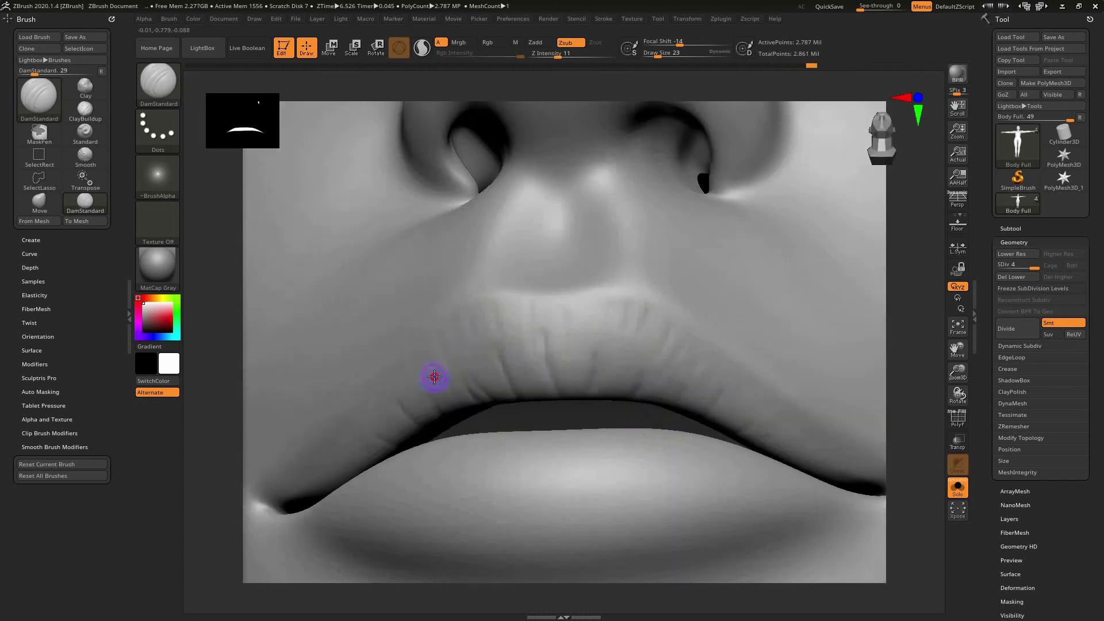
right_click_drag(500, 414, 598, 443, "ctrl")
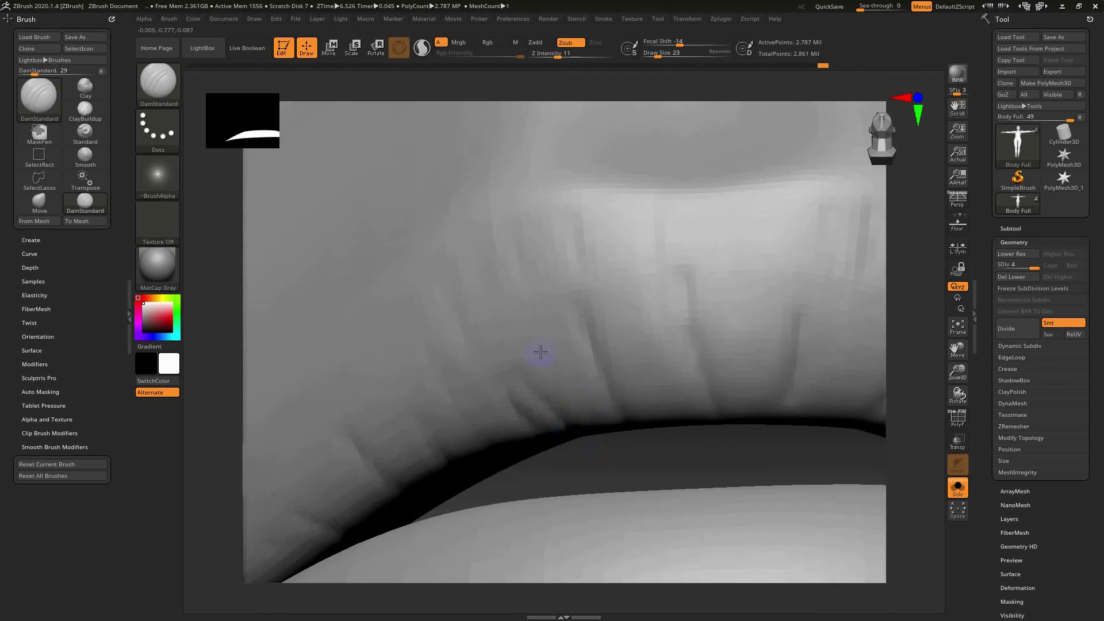
Step: Set the brush size to 15, then to 19
type("s15")
key("Return")
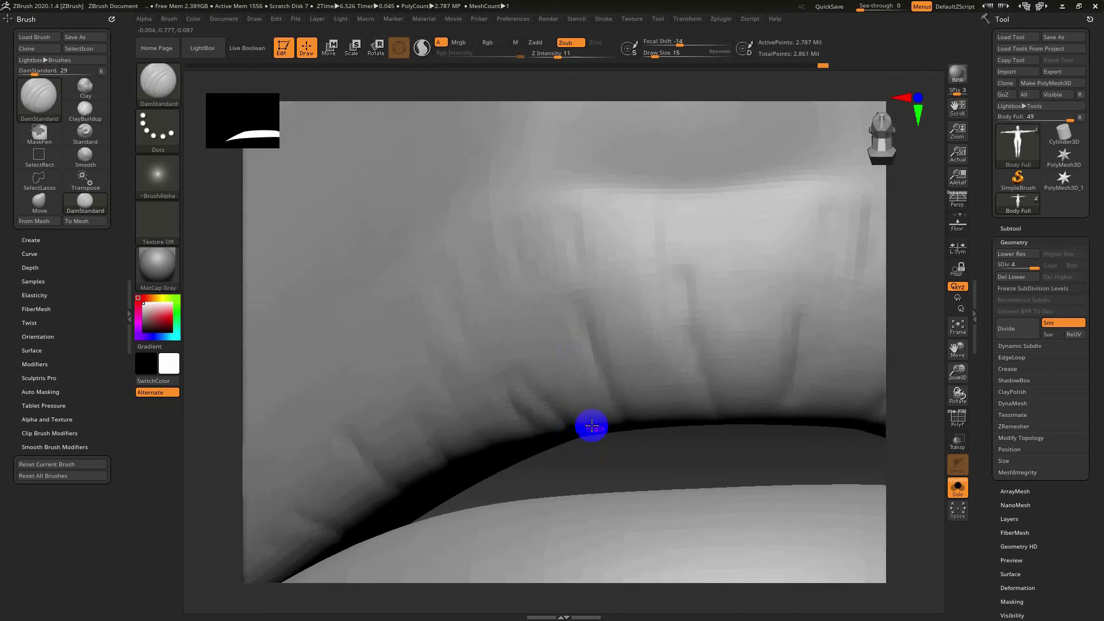
type("s19")
key("Return")
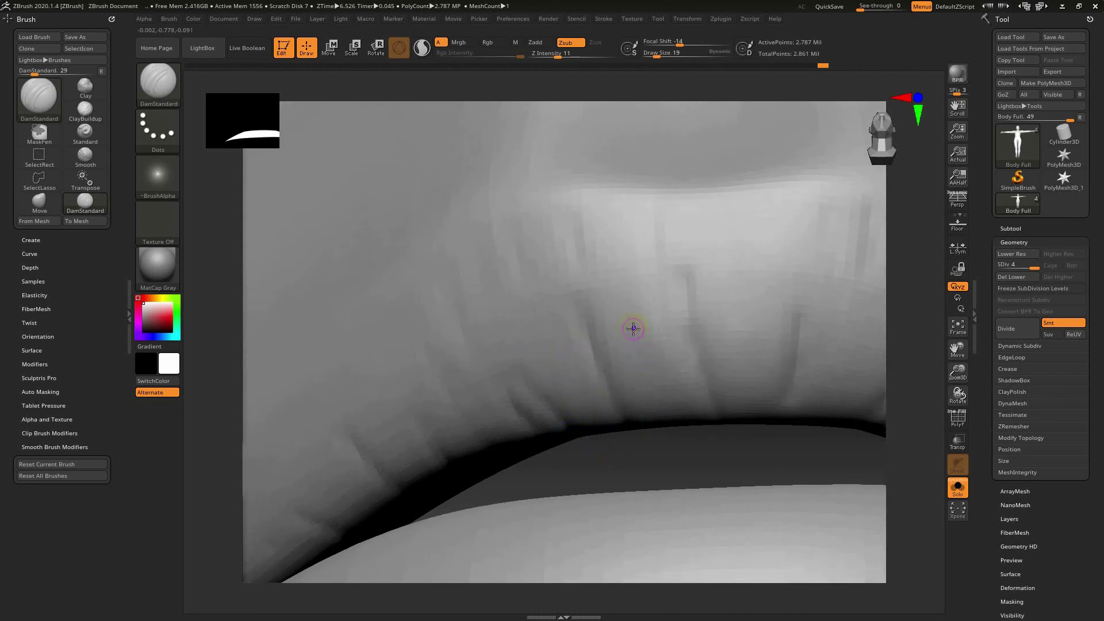
Step: Orbit around the lips, frame the head, and lasso-hide everything below it
right_click_drag(679, 450, 635, 333)
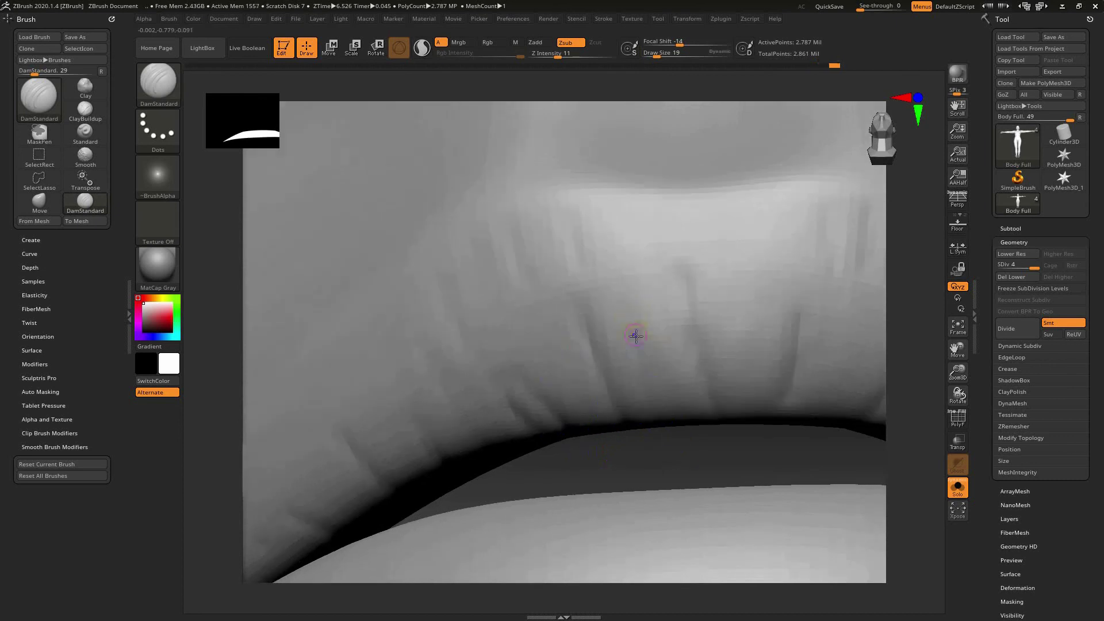
right_click_drag(661, 454, 500, 419)
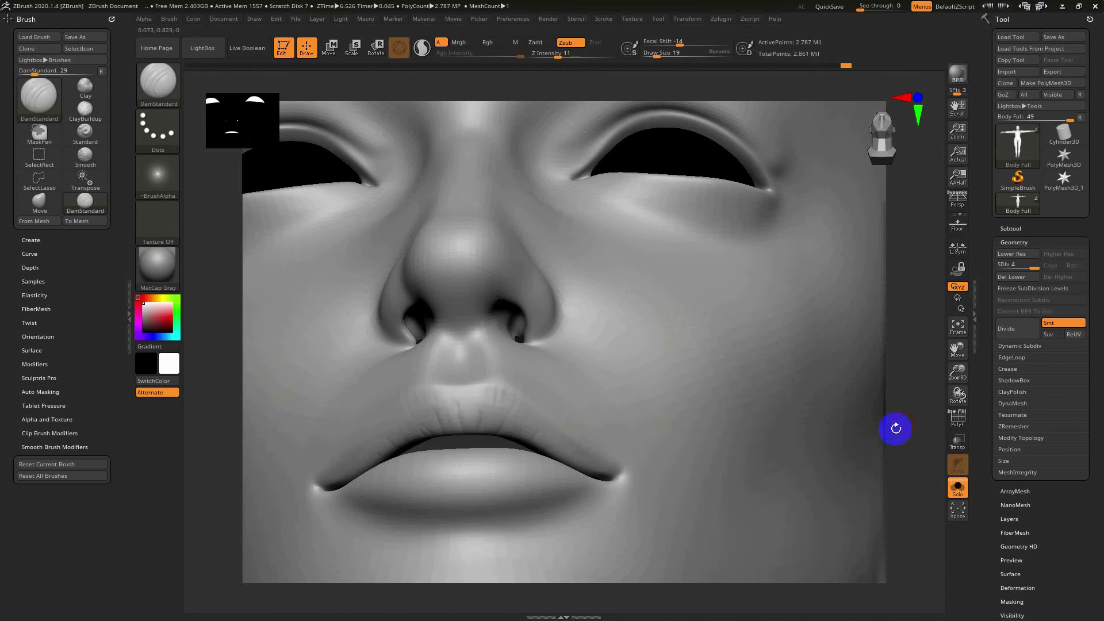
mouse_move(892, 426)
right_mouse_down()
mouse_move(910, 436)
mouse_move(646, 460)
mouse_move(503, 451)
right_mouse_up()
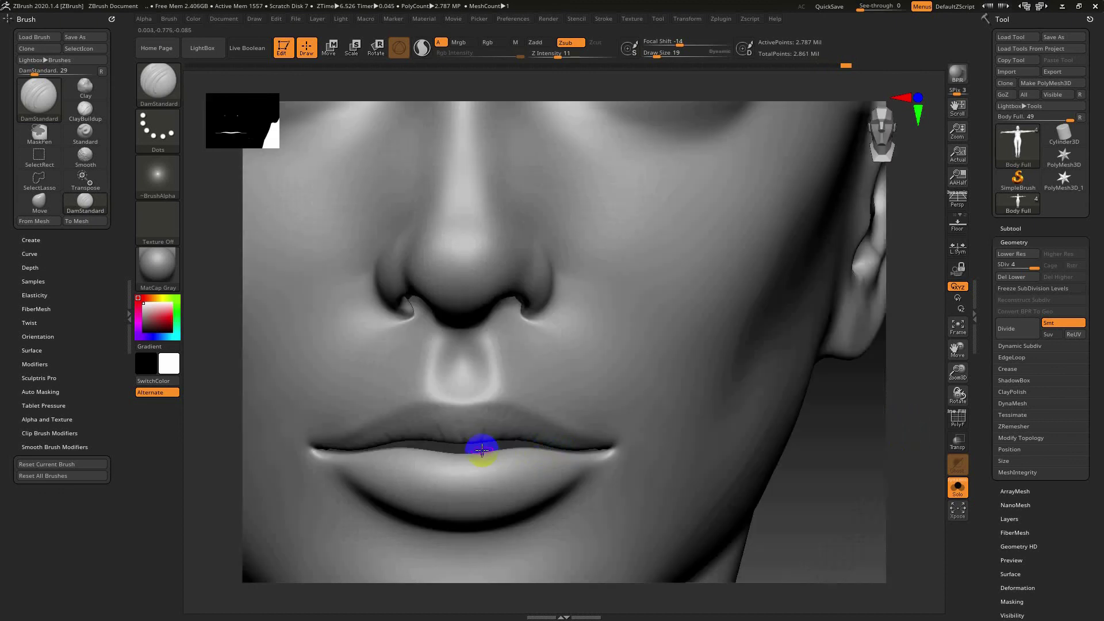
right_click_drag(875, 483, 324, 471)
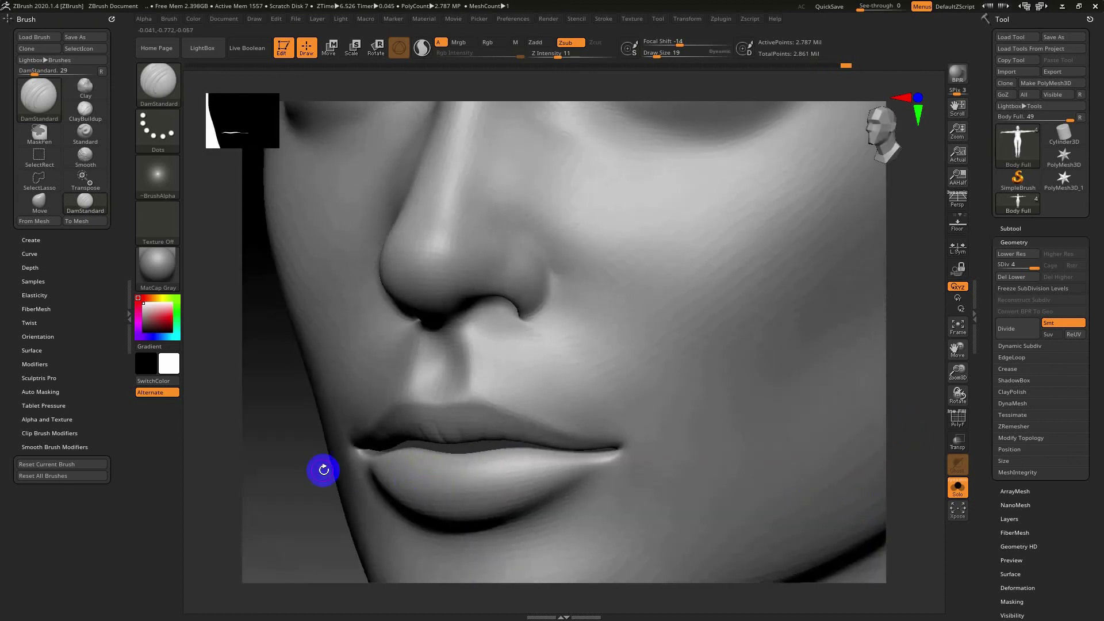
key("f")
mouse_move(188, 365)
right_mouse_down()
mouse_move(328, 433)
mouse_move(266, 389)
right_mouse_up()
mouse_move(406, 220)
left_mouse_down("ctrl+shift")
mouse_move(698, 394)
mouse_move(530, 473)
mouse_move(357, 523)
mouse_move(340, 493)
mouse_move(357, 464)
left_mouse_up("ctrl+shift")
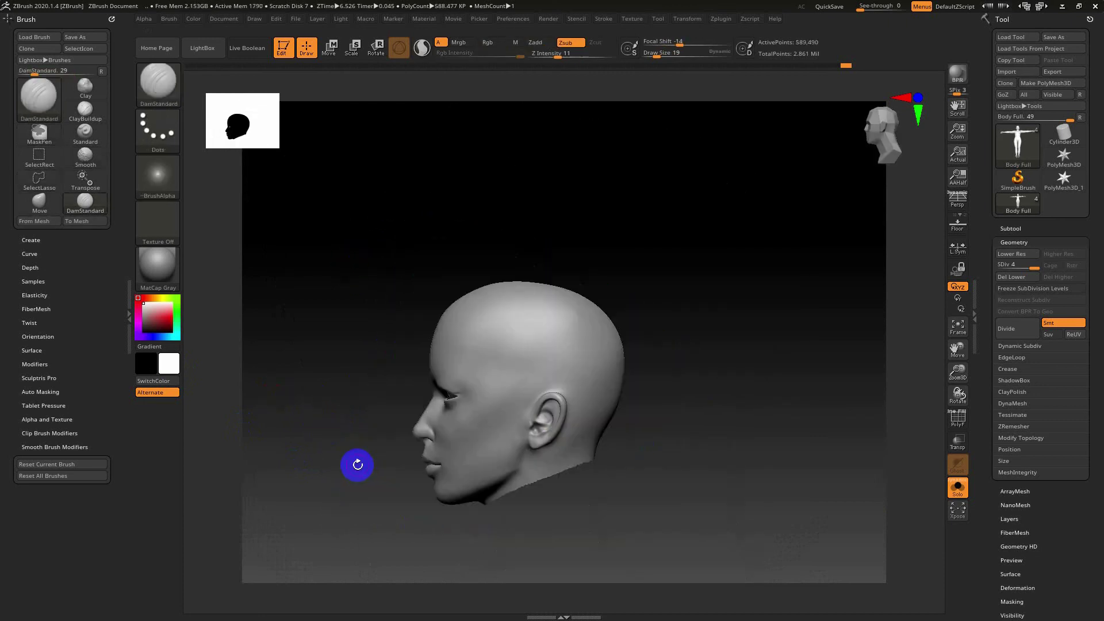
Step: Tilt, orbit and zoom to a close frontal view of the upper-lip wrinkles
mouse_move(357, 465)
right_mouse_down()
mouse_move(358, 424)
mouse_move(481, 419)
mouse_move(414, 488)
mouse_move(351, 488)
mouse_move(192, 439)
mouse_move(229, 431)
mouse_move(219, 433)
mouse_move(798, 486)
mouse_move(858, 589)
right_mouse_up()
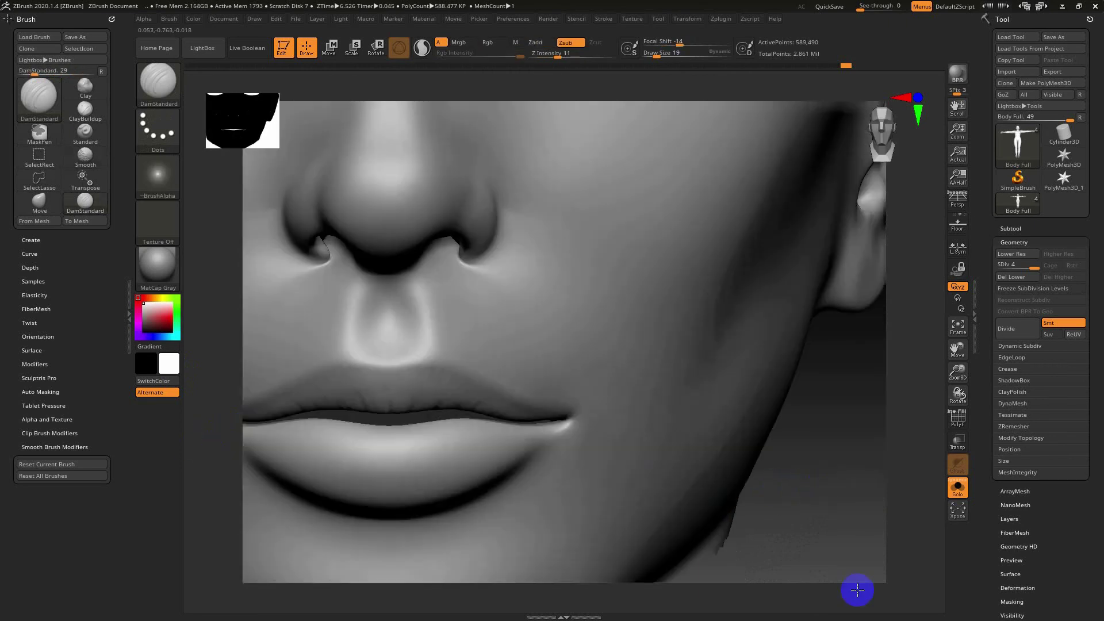
right_click_drag(480, 440, 416, 412)
mouse_move(229, 407)
right_mouse_down()
mouse_move(575, 437)
mouse_move(563, 447)
right_mouse_up()
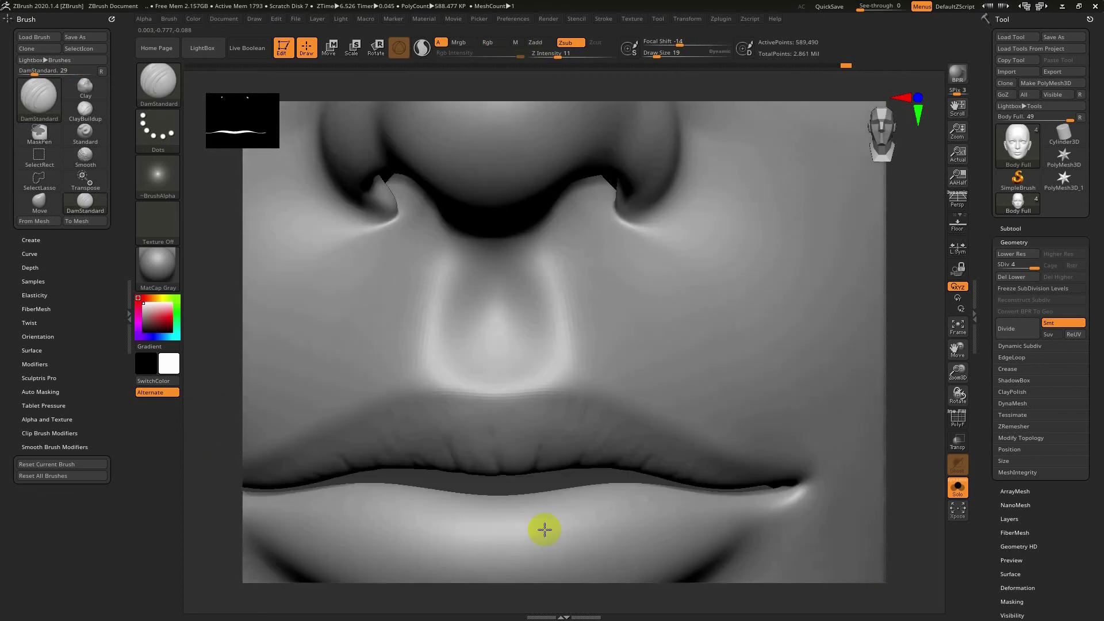
right_click_drag(543, 528, 527, 454, "alt")
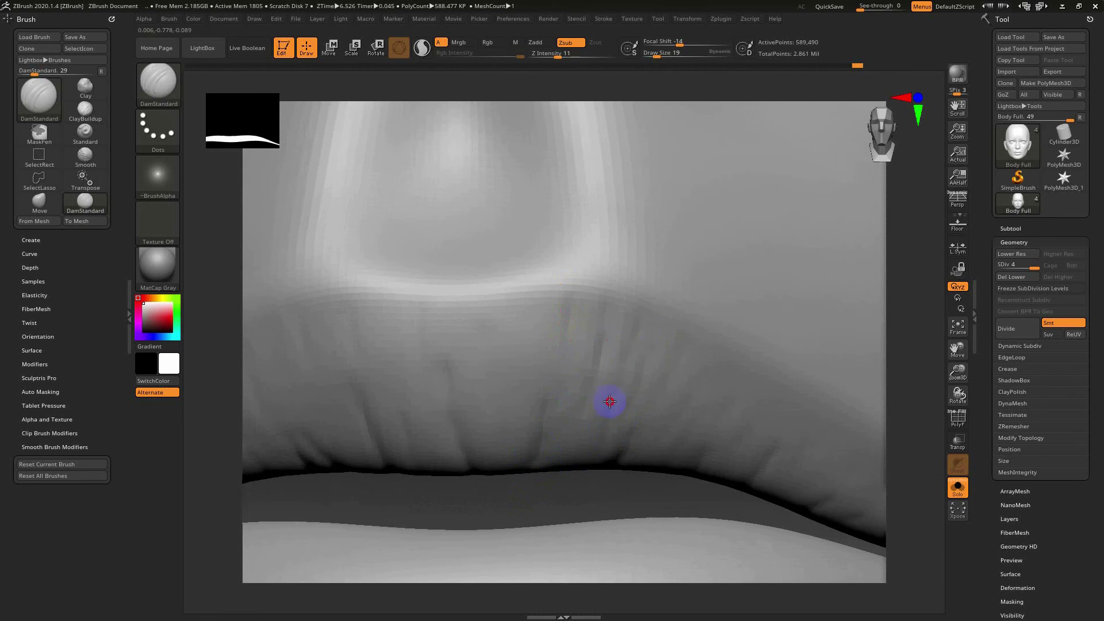
mouse_move(615, 390)
right_mouse_down()
mouse_move(636, 469)
mouse_move(663, 460)
mouse_move(594, 508)
mouse_move(490, 389)
right_mouse_up()
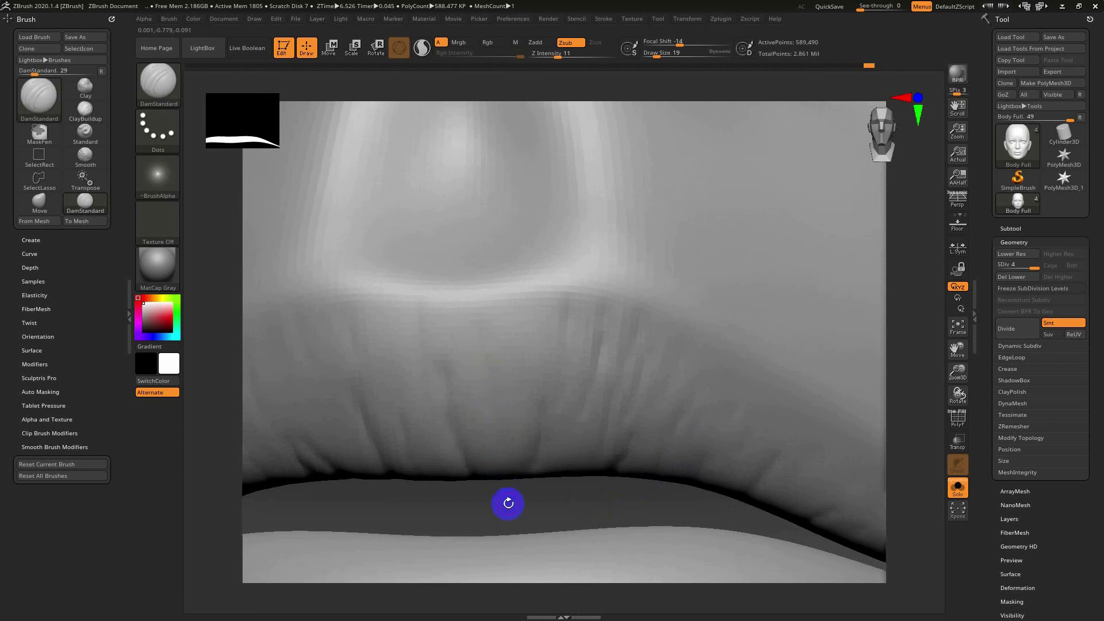
right_click_drag(508, 502, 458, 458)
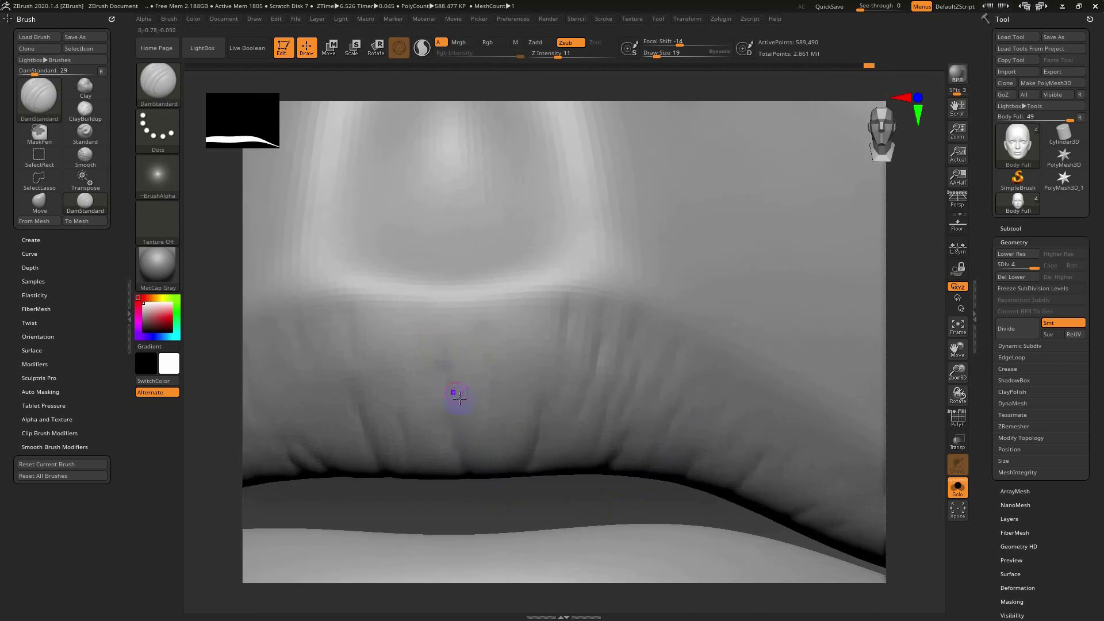
right_click_drag(436, 453, 468, 459)
Step: Switch to the Standard brush, enlarge it to 37, and softly build up the upper lip edge
left_click(85, 137)
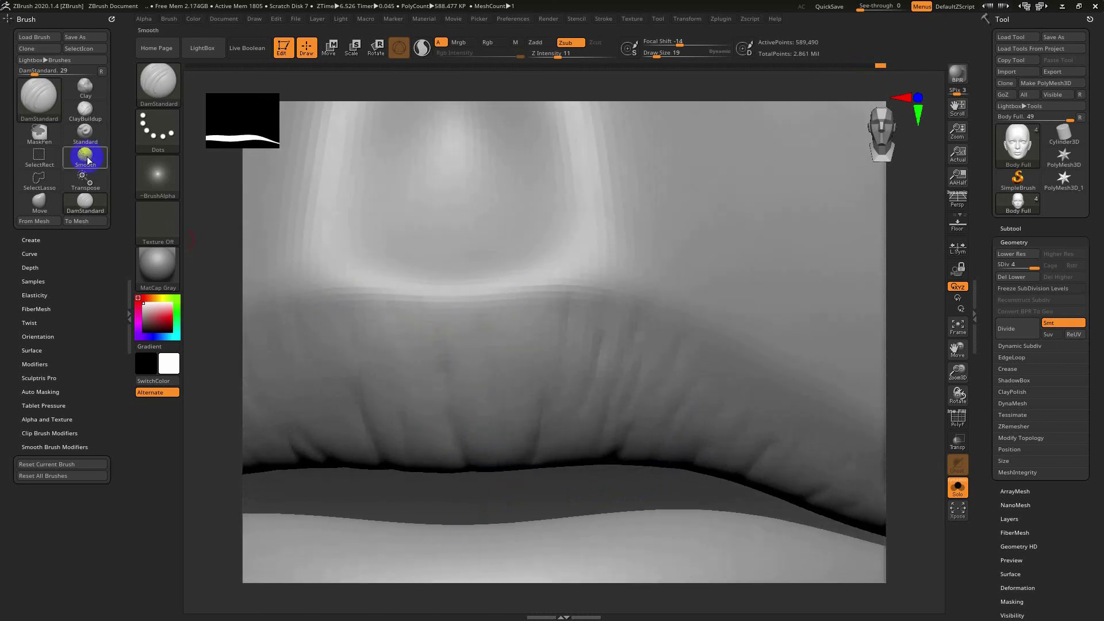
key("bracketright")
key("bracketright")
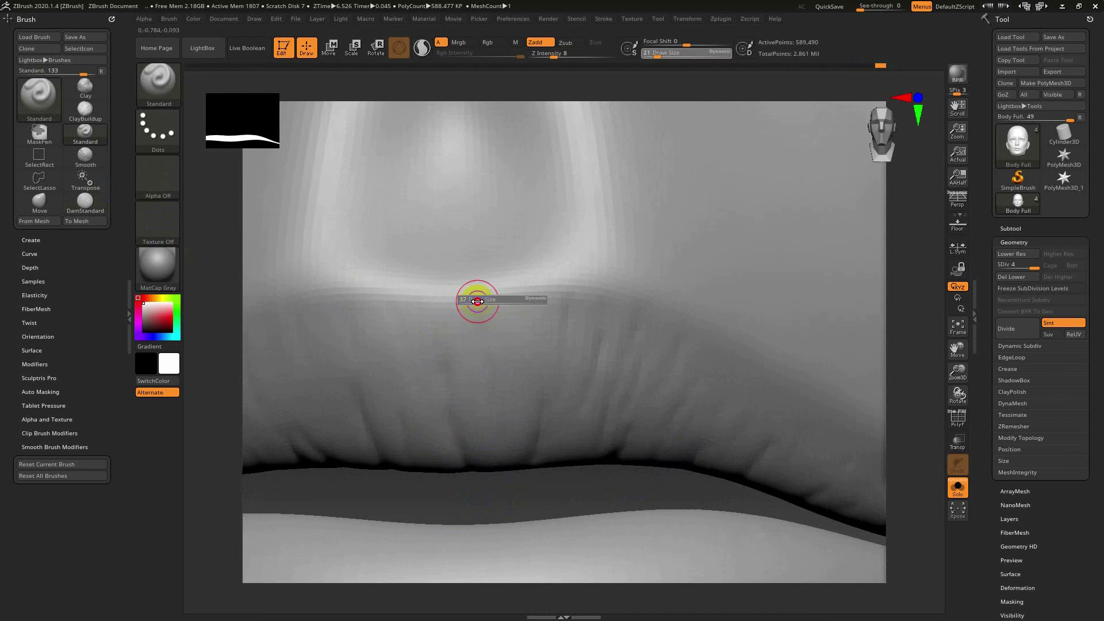
key("bracketright")
left_click_drag(583, 290, 382, 289)
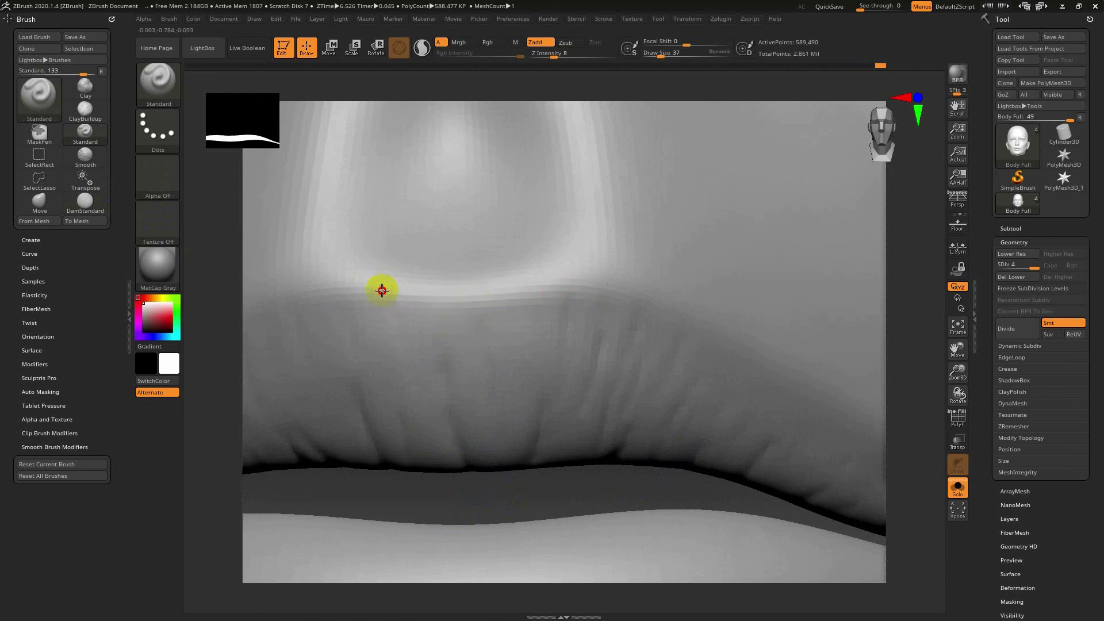
mouse_move(527, 305)
left_mouse_down()
mouse_move(599, 287)
mouse_move(672, 308)
left_mouse_up()
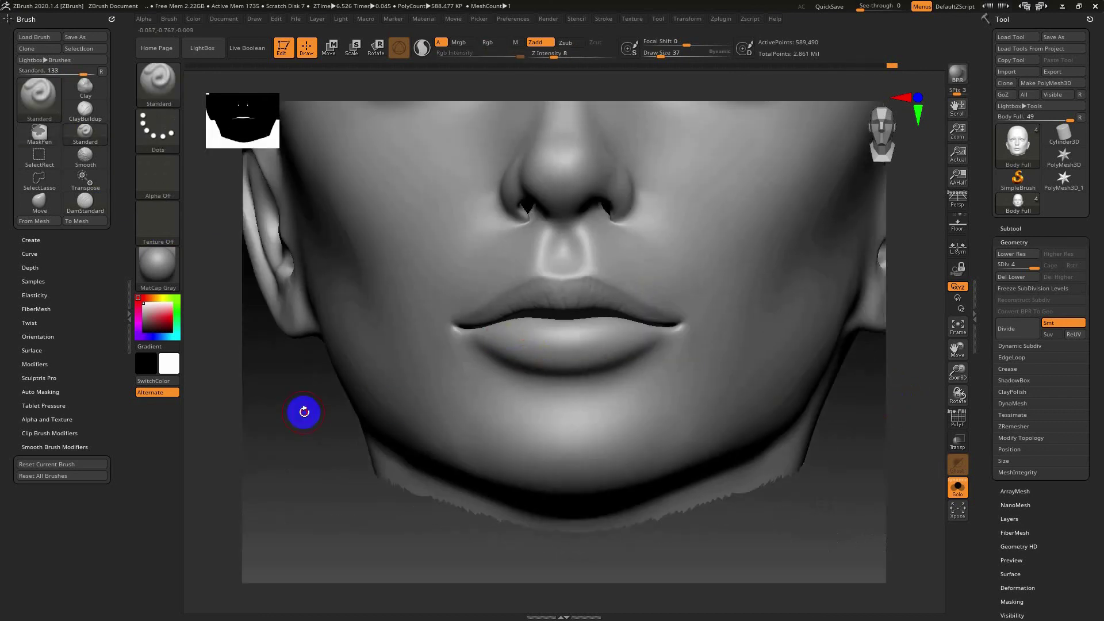
Step: Return to a straight frontal view of the lips and reselect DamStandard
mouse_move(304, 410)
left_mouse_down()
mouse_move(283, 432)
mouse_move(293, 431)
left_mouse_up()
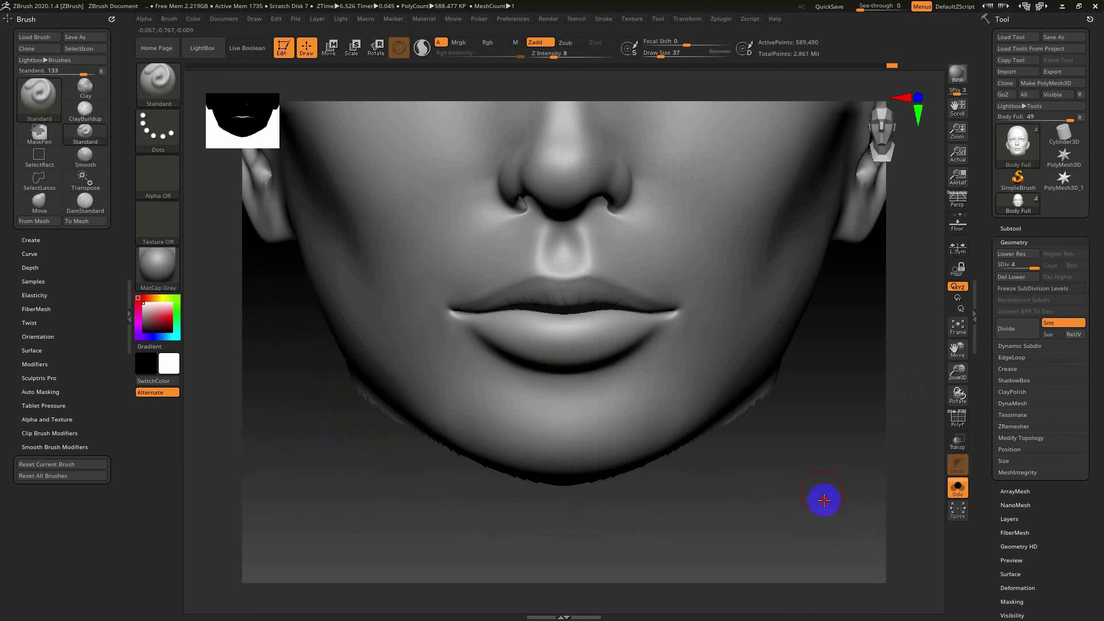
mouse_move(823, 498)
left_mouse_down("alt")
mouse_move(841, 456)
mouse_move(907, 401)
mouse_move(690, 414)
left_mouse_up("alt")
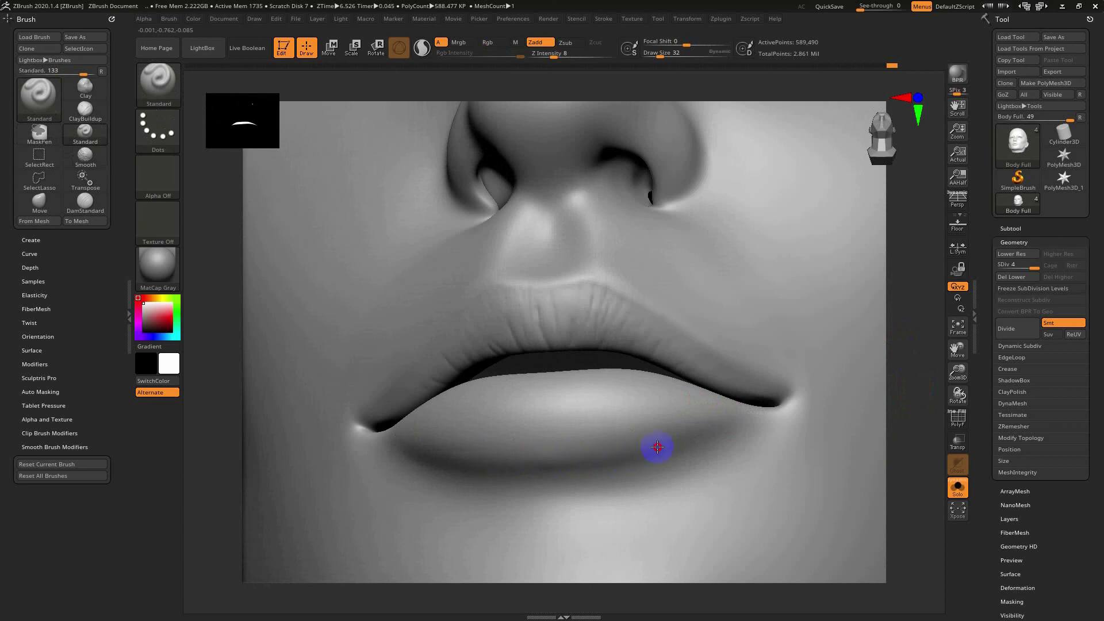
left_click_drag(876, 403, 920, 442)
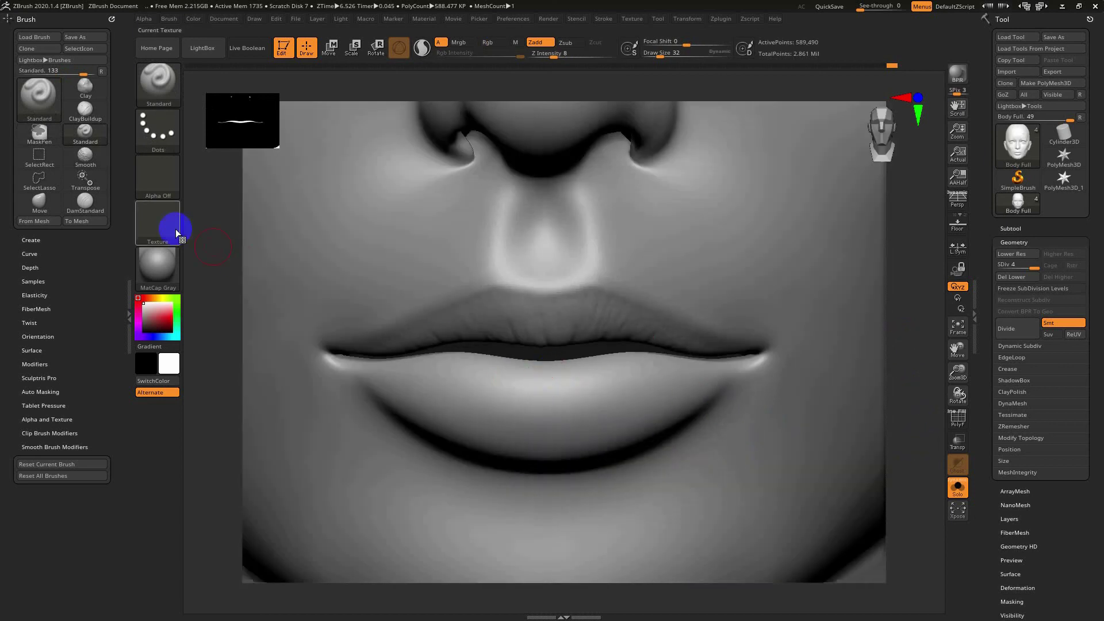
left_click(71, 201)
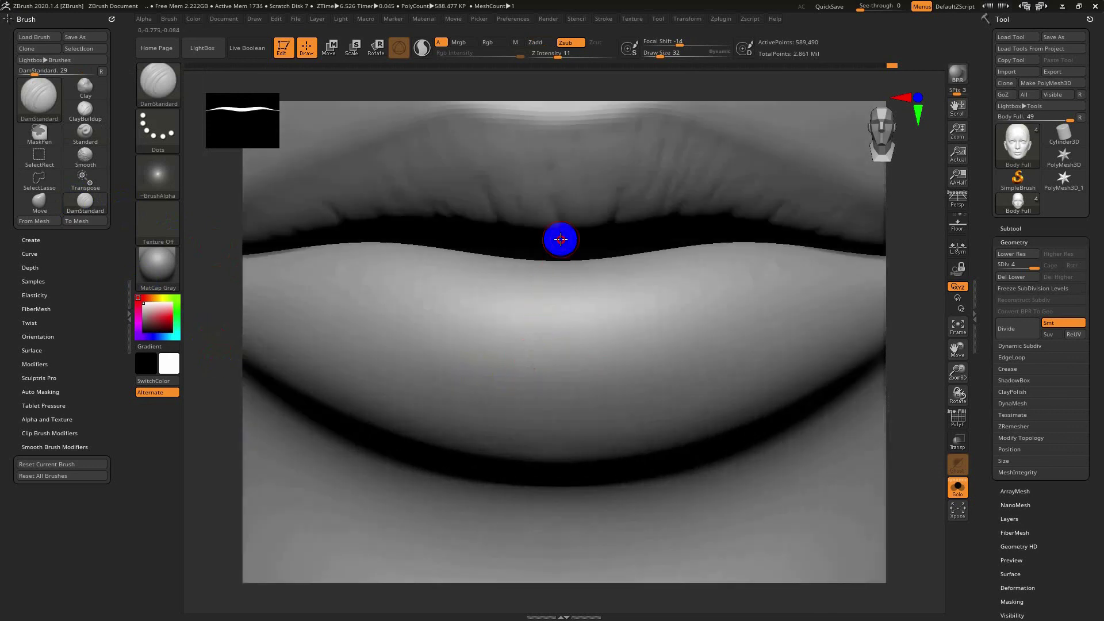
Step: Smooth the upper lip and cut a new vertical wrinkle line into it with DamStandard
mouse_move(560, 239)
right_mouse_down("alt")
mouse_move(547, 429)
mouse_move(540, 396)
mouse_move(575, 397)
right_mouse_up("alt")
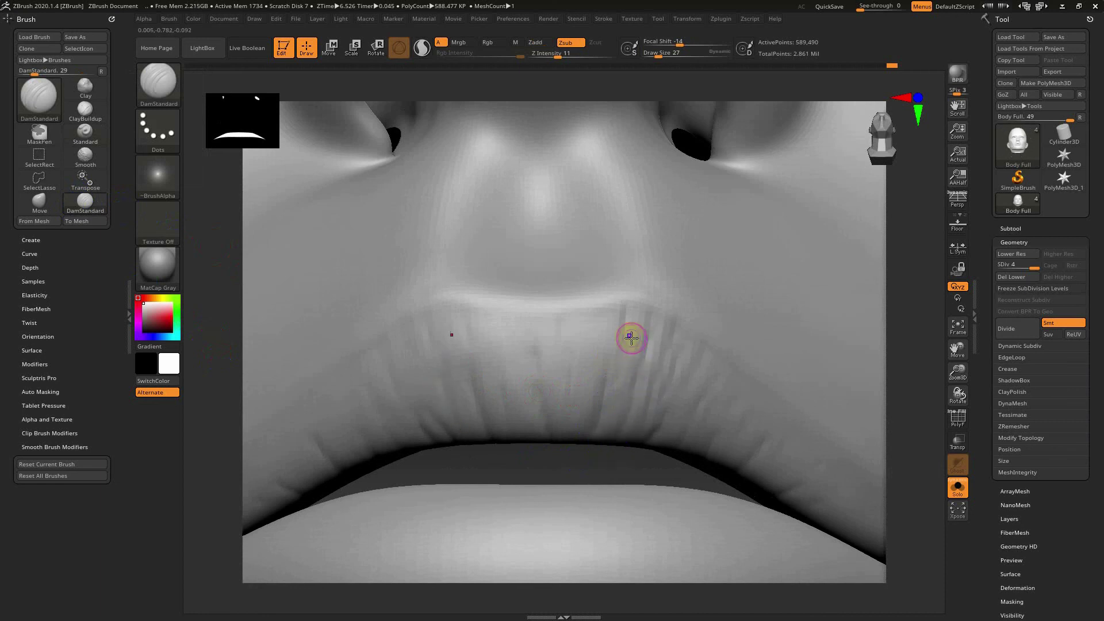
key("shift")
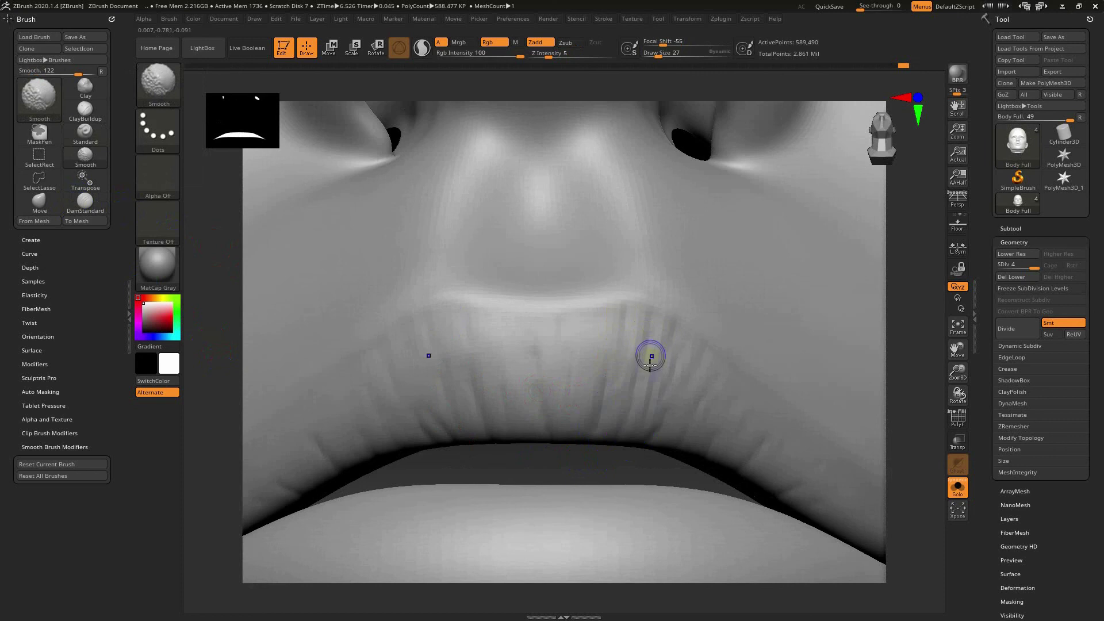
key("shift")
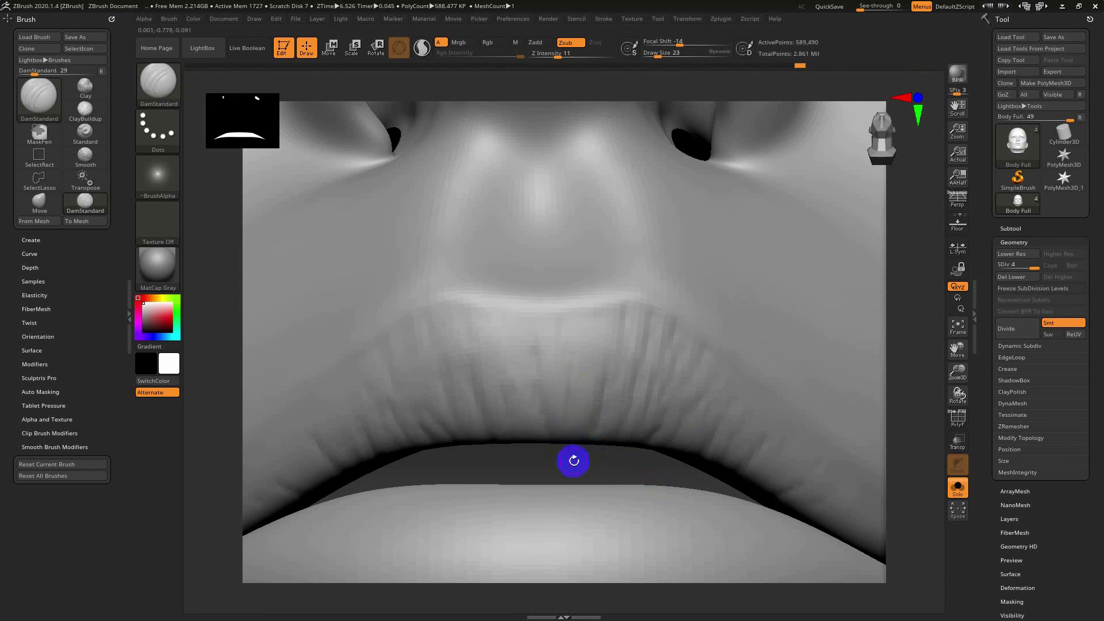
mouse_move(573, 461)
left_mouse_down()
mouse_move(574, 439)
mouse_move(547, 459)
left_mouse_up()
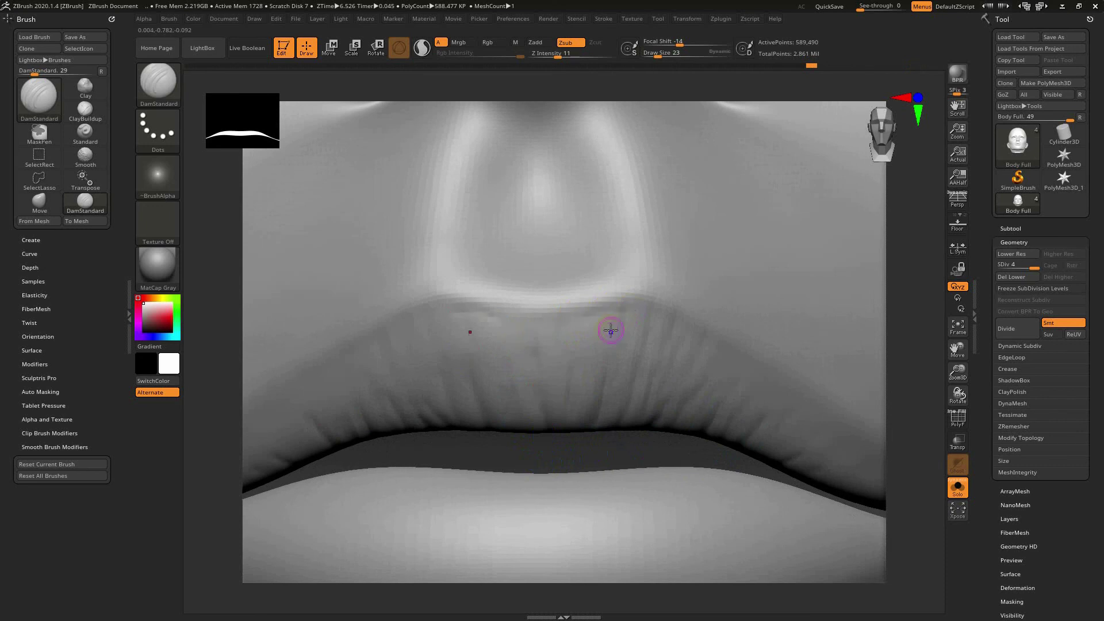
mouse_move(678, 418)
right_mouse_down()
mouse_move(604, 446)
mouse_move(592, 392)
mouse_move(600, 407)
right_mouse_up()
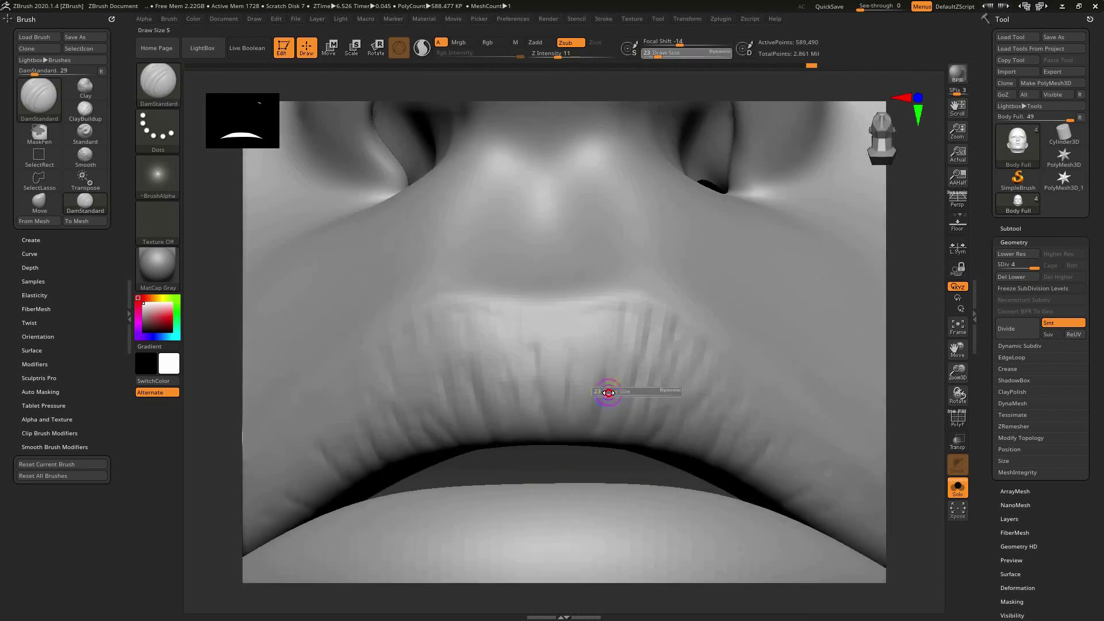
left_click_drag(626, 371, 684, 383)
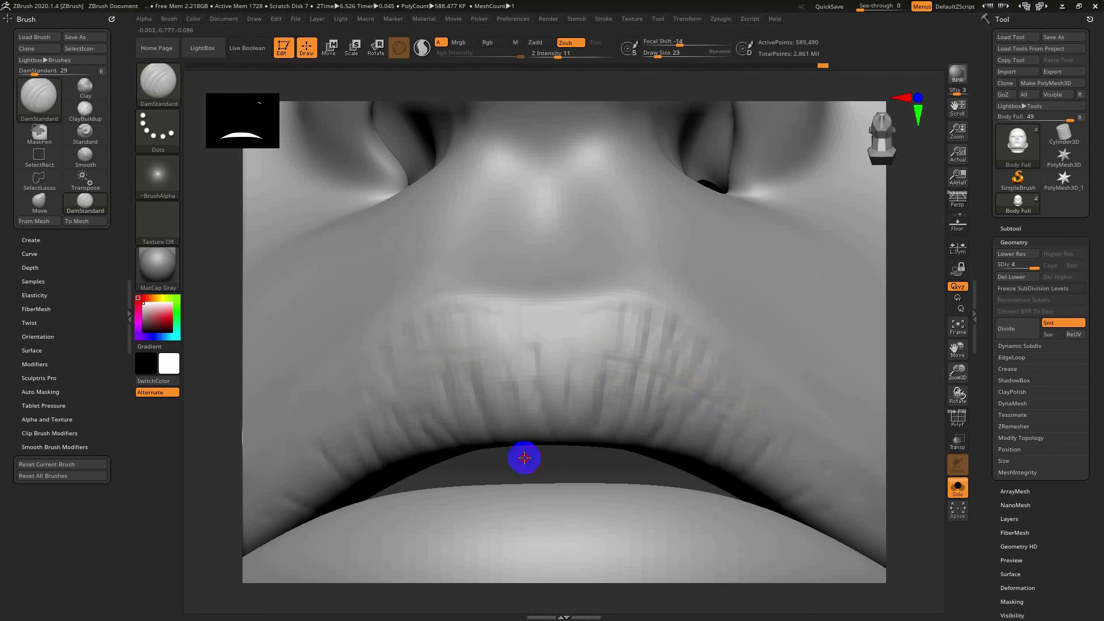
right_click_drag(525, 456, 462, 391)
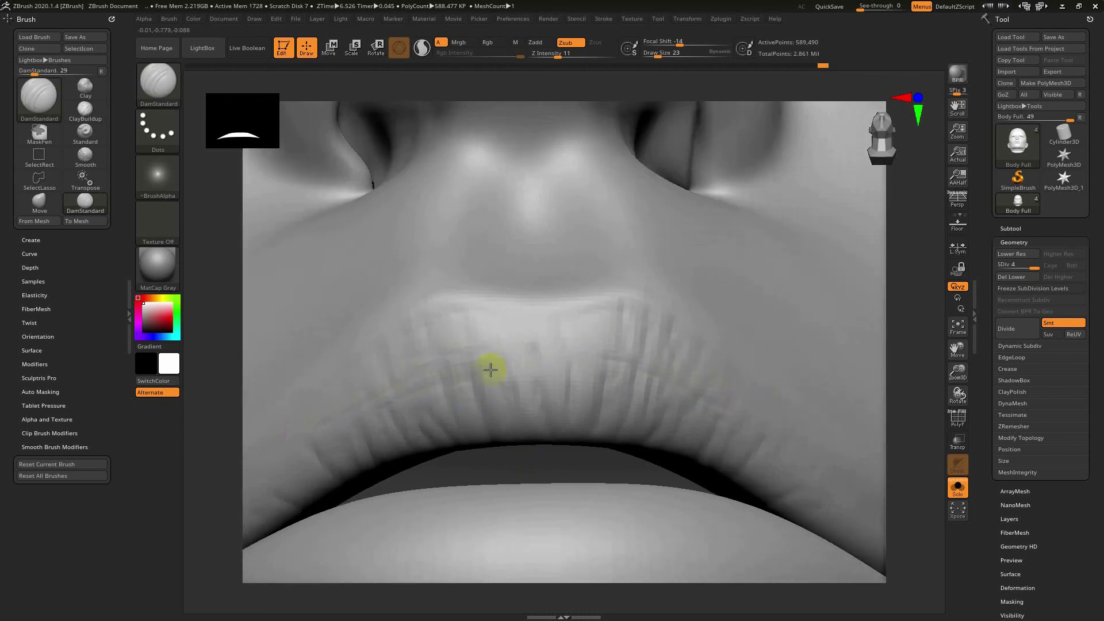
right_click_drag(530, 464, 552, 450)
Step: Reduce the DamStandard Draw Size to 17, then to 11, for finer wrinkles
key("s")
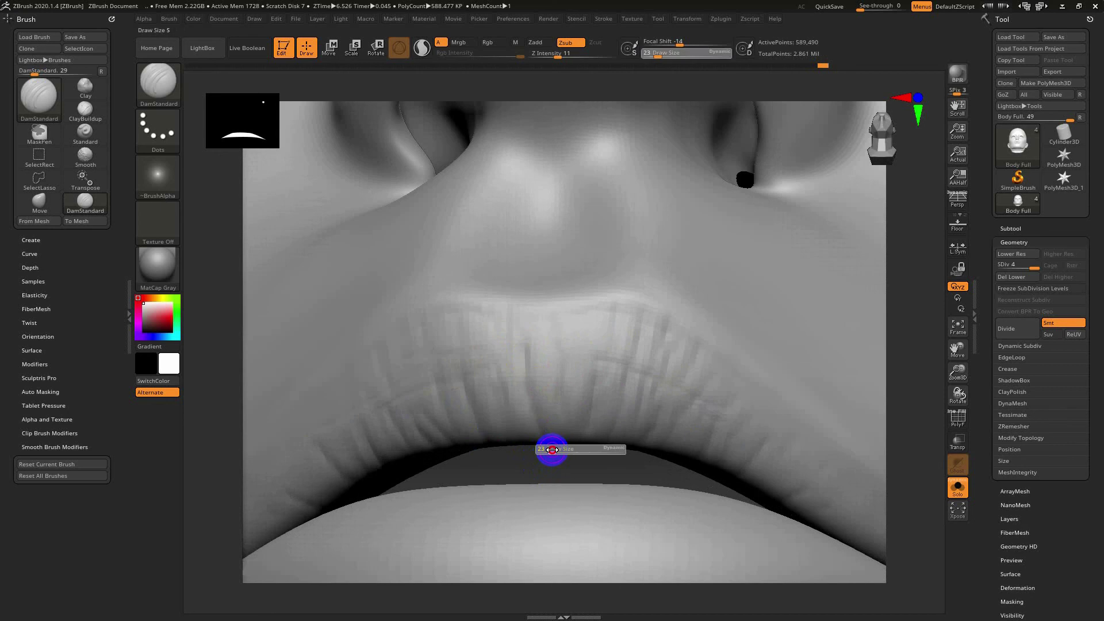
left_click(552, 449)
scroll(549, 477, "up", 2)
scroll(555, 480, "up", 2)
scroll(667, 426, "up", 2)
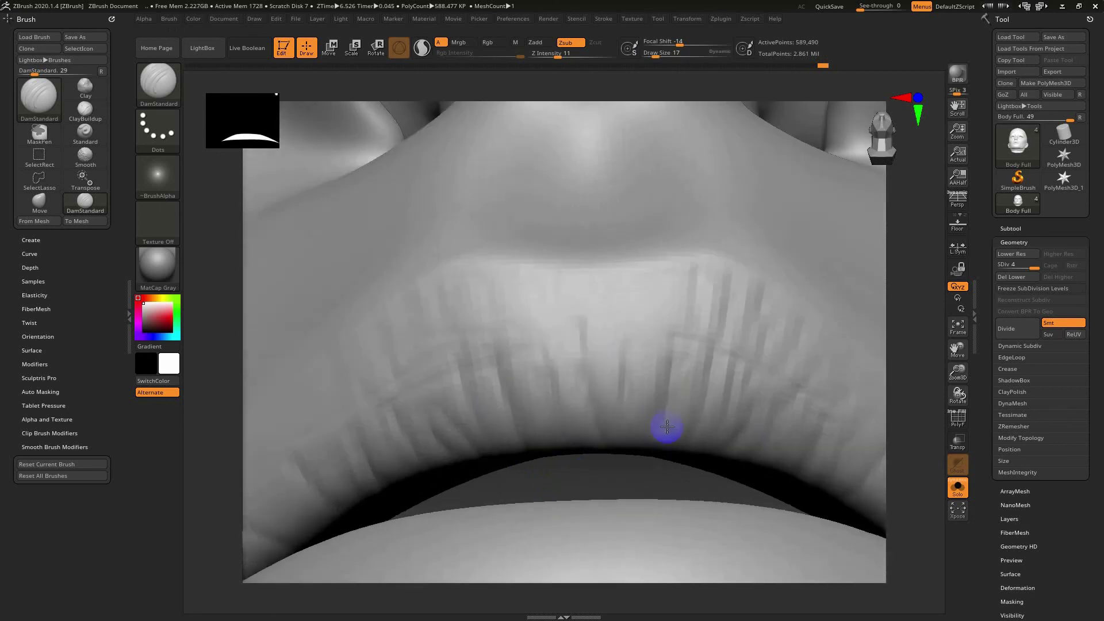
key("bracketleft")
key("bracketleft")
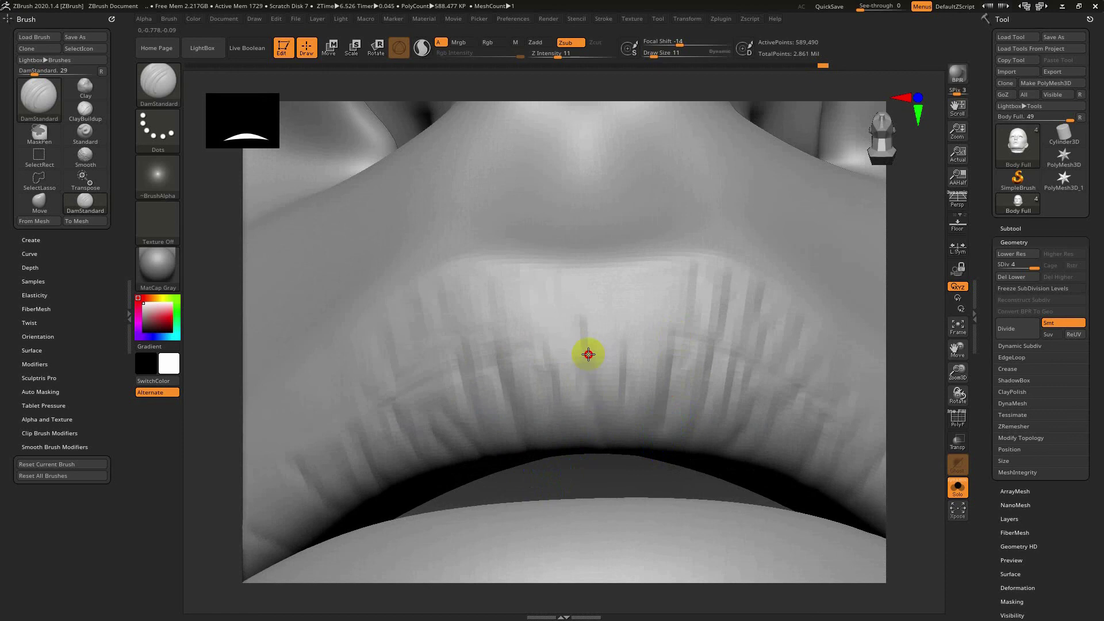
scroll(619, 476, "down", 5)
scroll(246, 335, "down", 3)
Step: Turn the face to a straight frontal view and zoom in close on the lips
left_click_drag(215, 330, 209, 395)
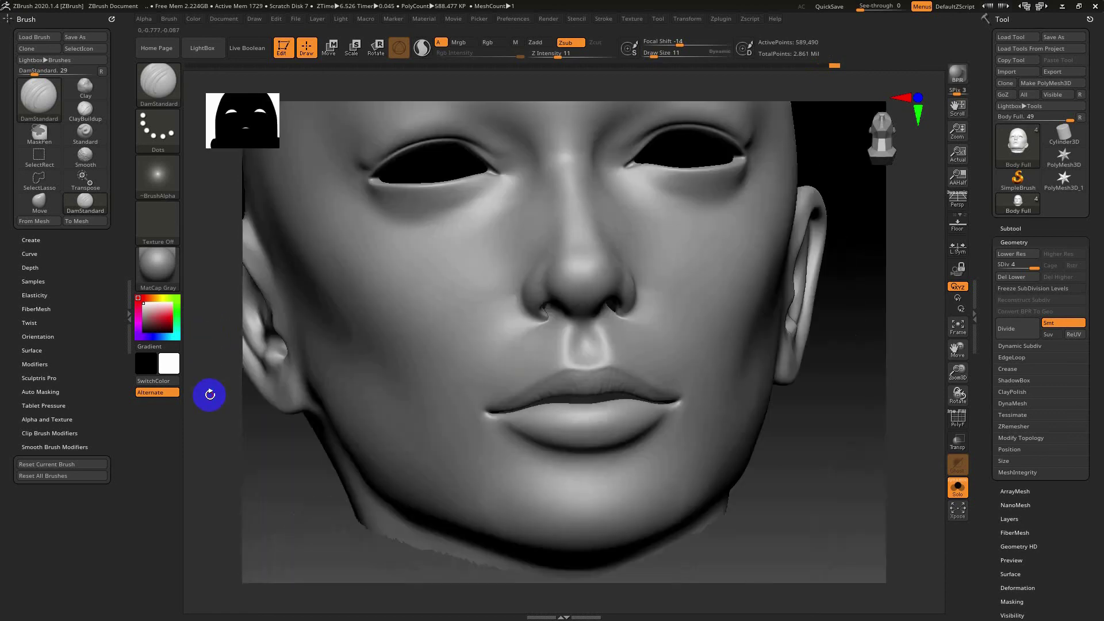
left_click_drag(298, 395, 791, 447)
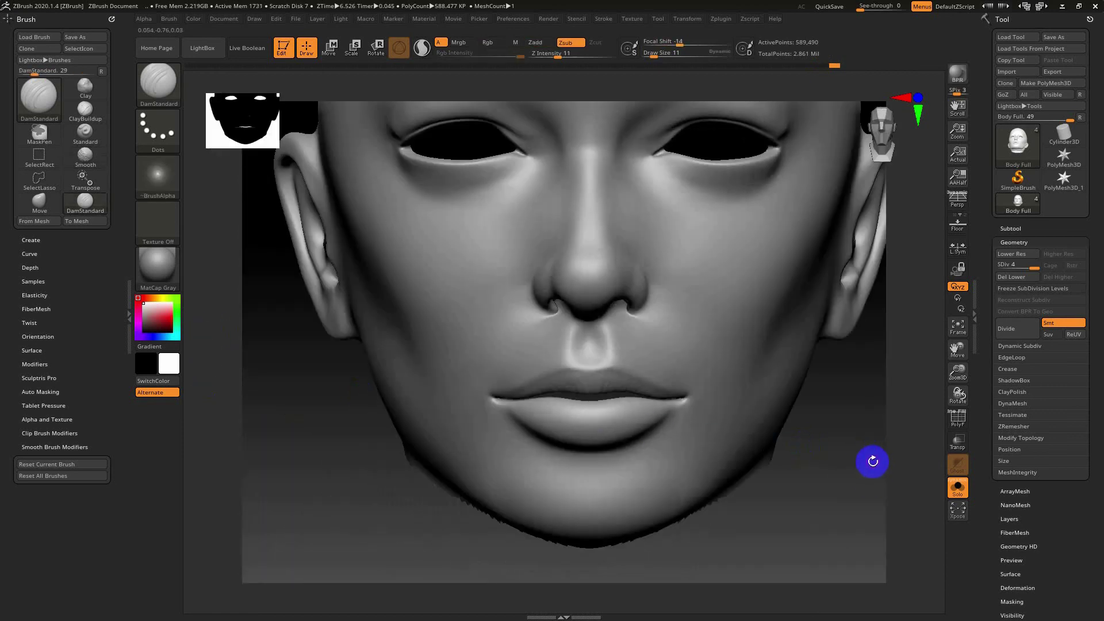
scroll(624, 432, "up", 5)
key("bracketright")
key("bracketright")
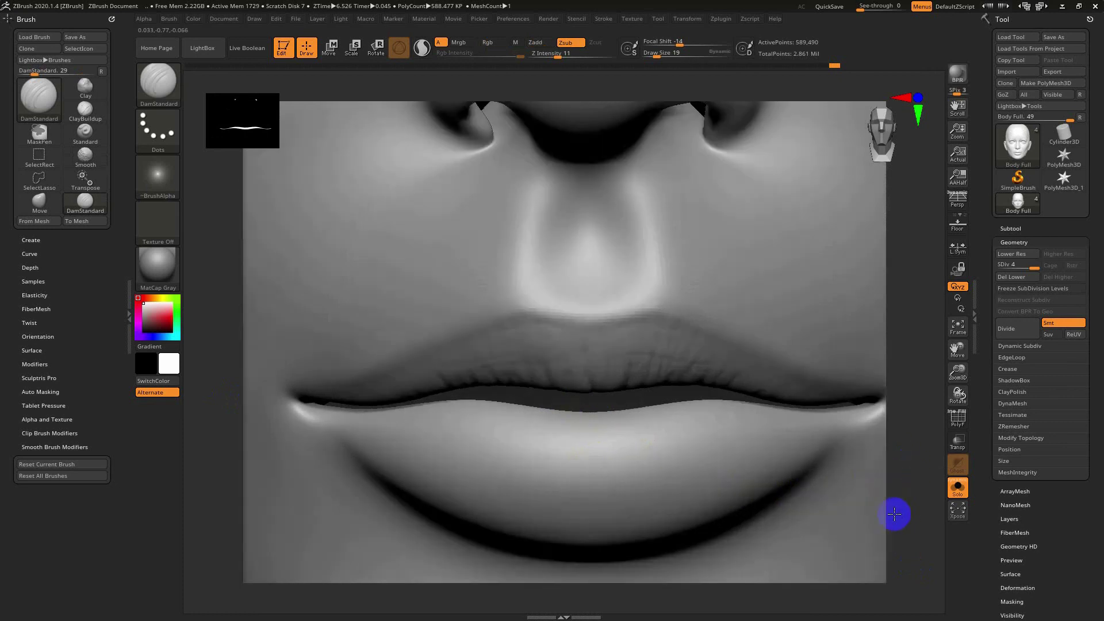
scroll(620, 406, "up", 3)
Step: Set Draw Size to 46 and turn the face to a side profile
key("s")
left_click_drag(606, 369, 608, 369)
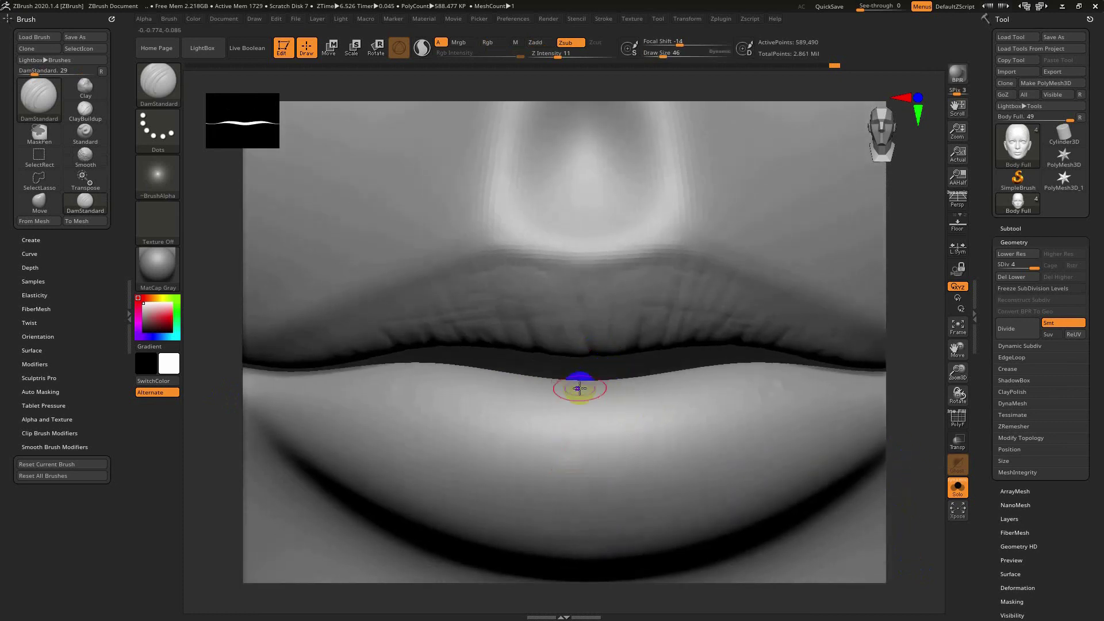
scroll(909, 460, "down", 5)
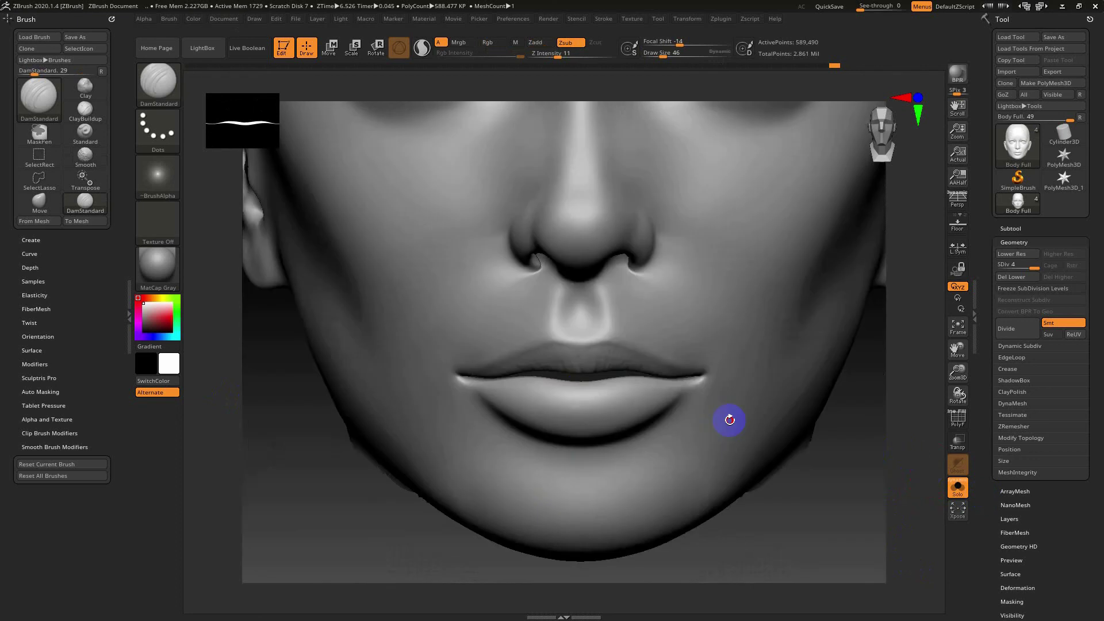
left_click_drag(343, 414, 313, 406)
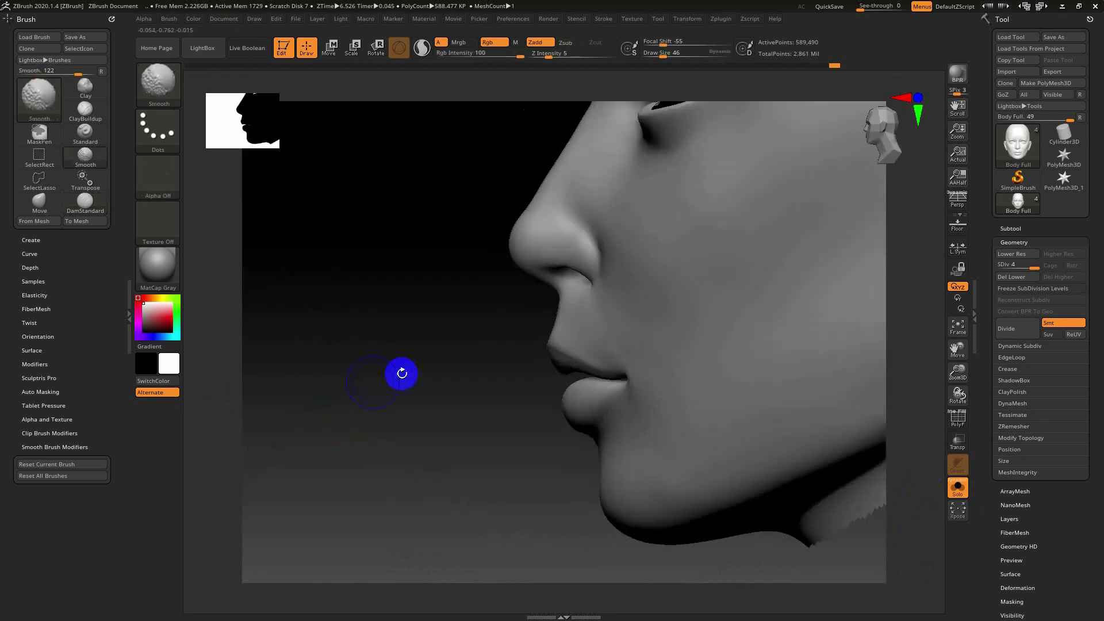
key("ctrl+shift")
Step: Lasso-hide everything except the lips and chin, frame them, and shrink the brush to 25
mouse_move(499, 313)
left_mouse_down("ctrl+shift")
mouse_move(523, 493)
mouse_move(505, 476)
left_mouse_up("ctrl+shift")
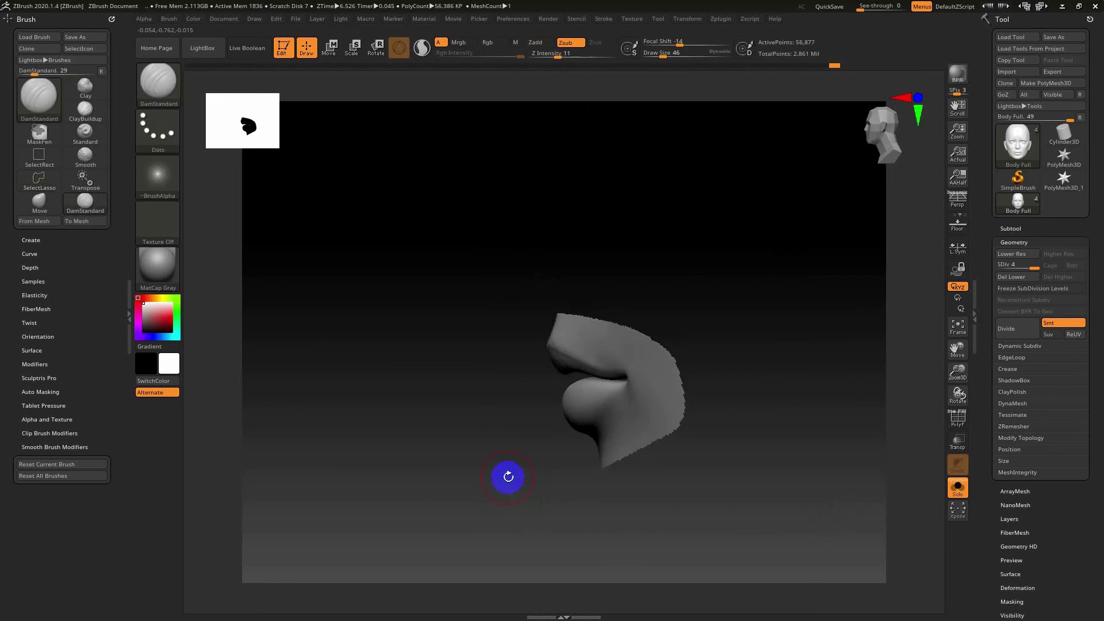
left_click_drag(604, 488, 727, 516)
key("f")
left_click_drag(916, 577, 574, 406)
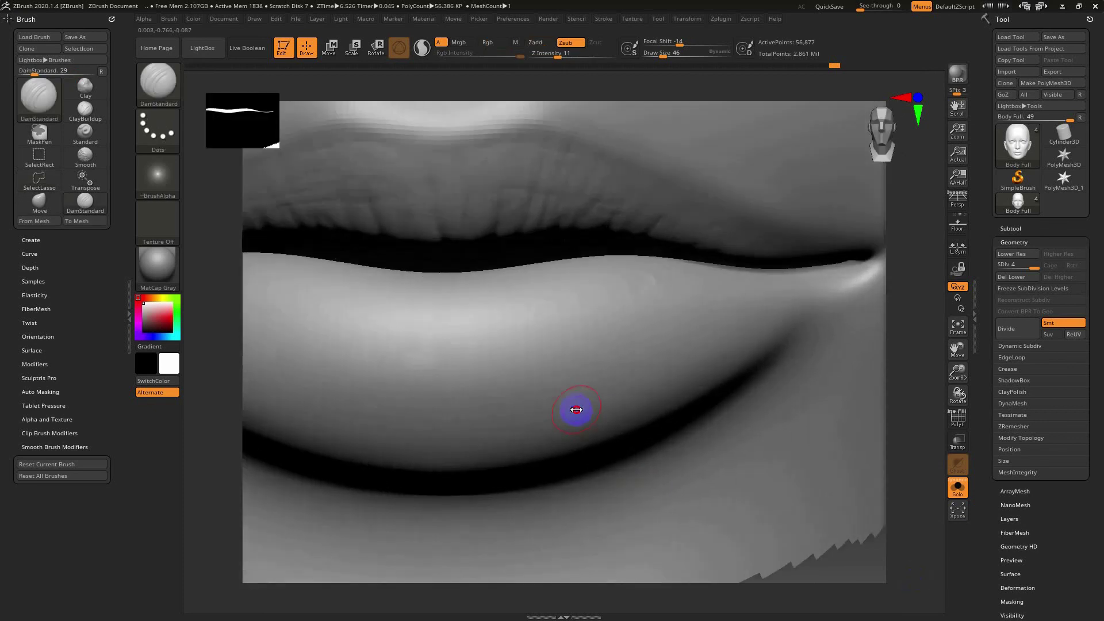
key("f")
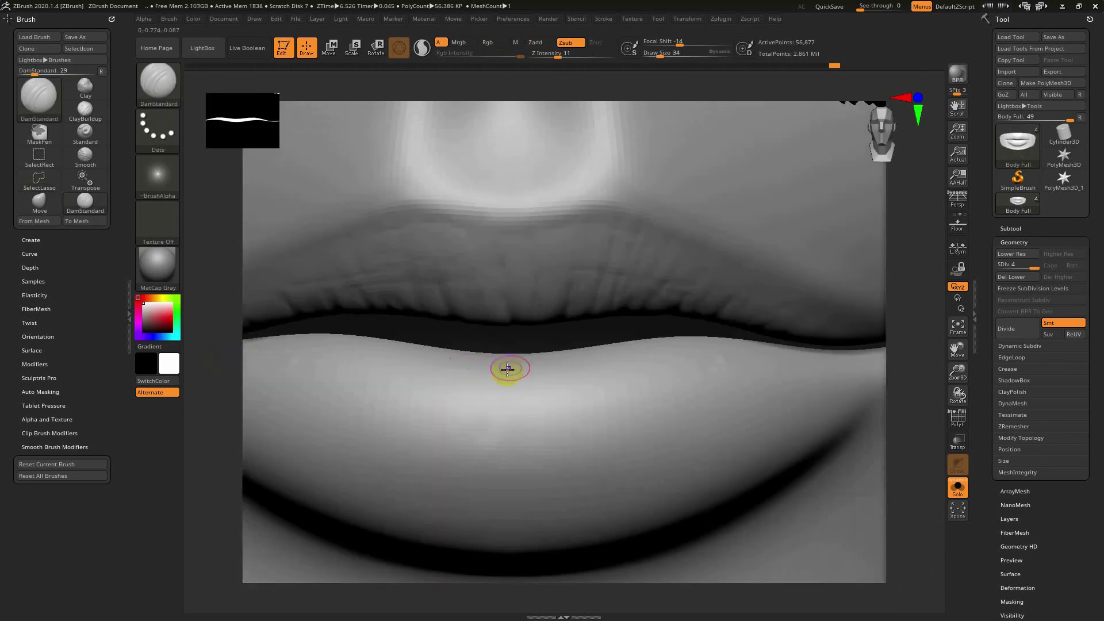
key("bracketleft")
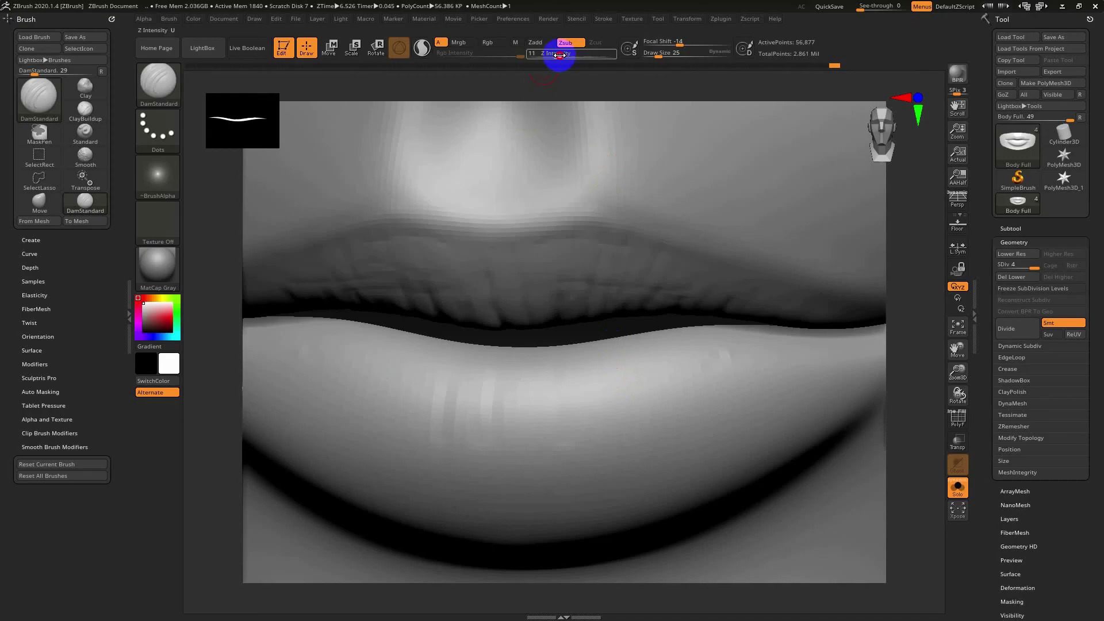
Step: Raise the brush Z Intensity from 11 to 17
left_click_drag(555, 54, 565, 54)
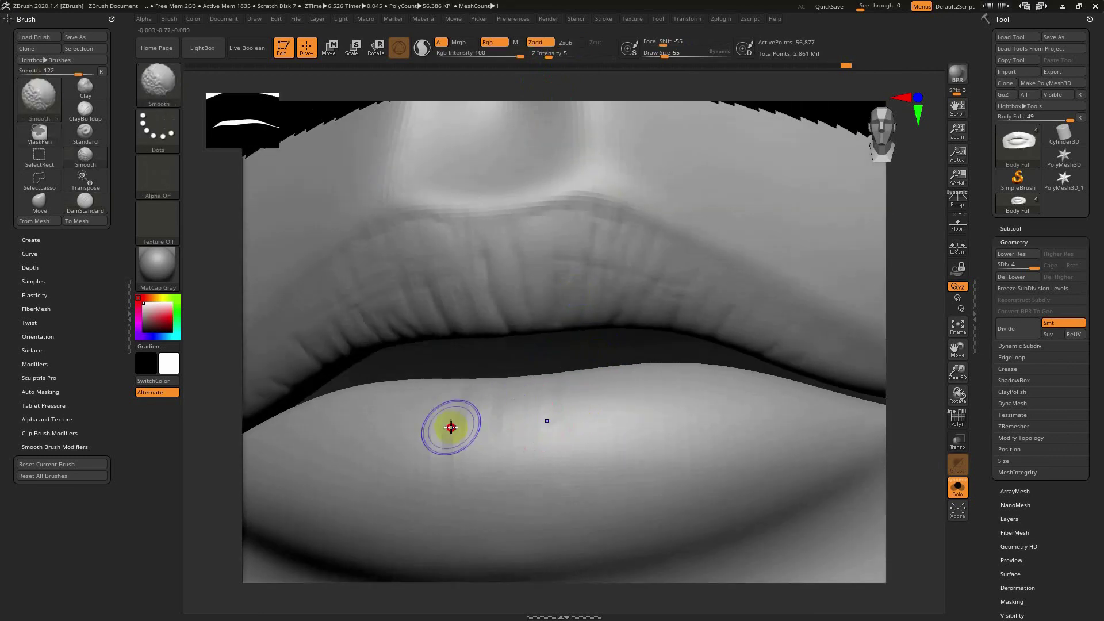
Step: Smooth crease marks on the lower lip and carve a crease line along the lip
mouse_move(448, 429)
left_mouse_down("shift")
mouse_move(458, 414)
mouse_move(449, 442)
left_mouse_up("shift")
left_click_drag(480, 368, 508, 353)
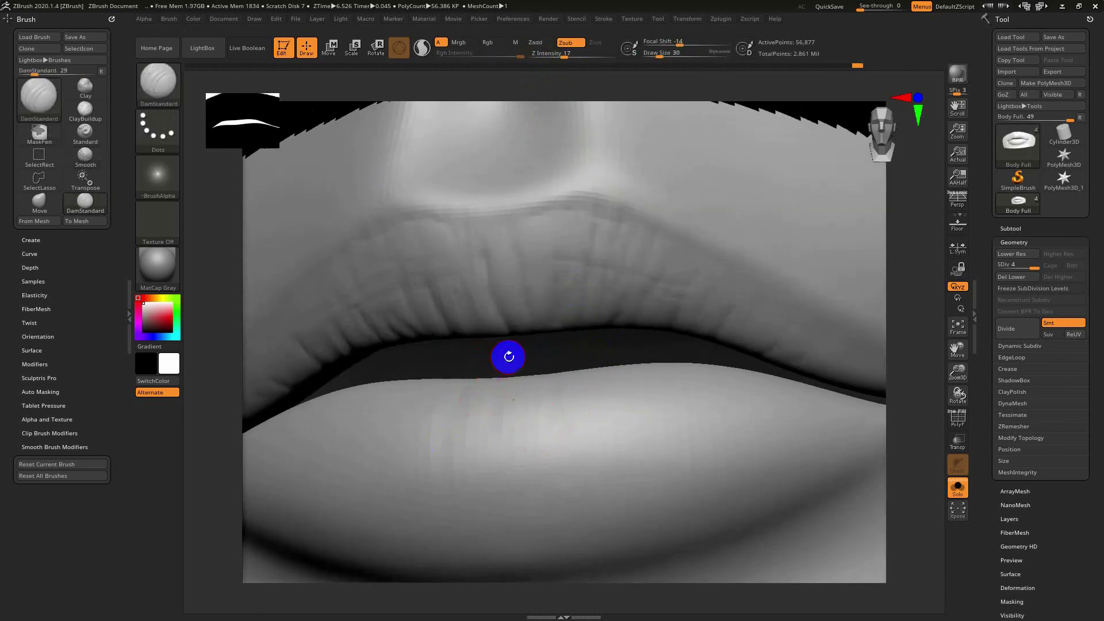
left_click_drag(591, 353, 591, 375)
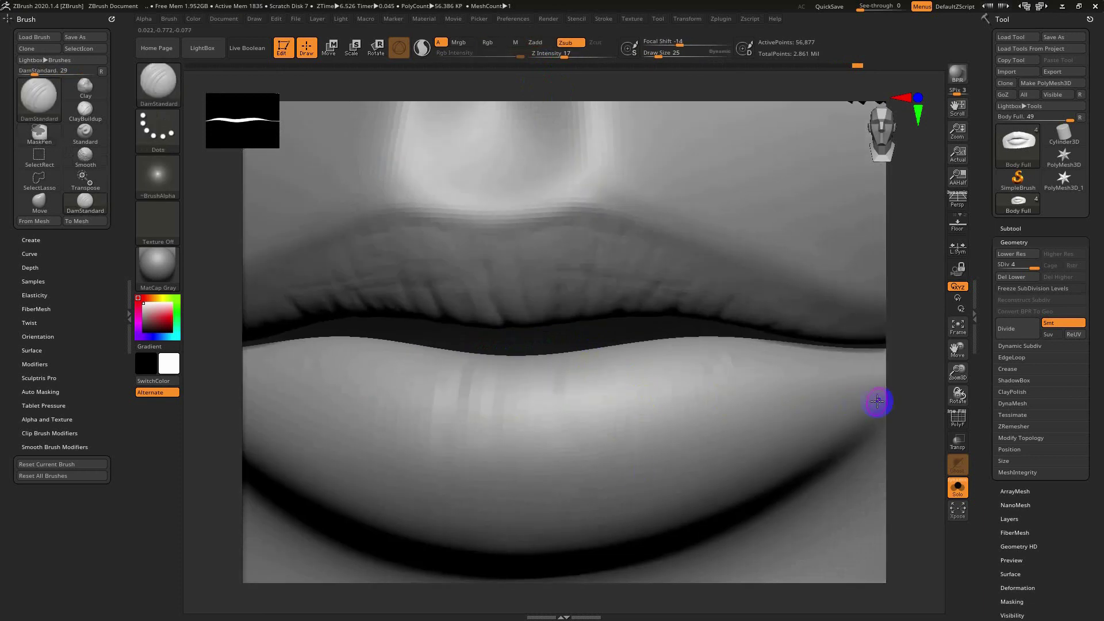
key("f")
mouse_move(660, 395)
left_mouse_down()
mouse_move(758, 467)
mouse_move(872, 424)
mouse_move(587, 377)
left_mouse_up()
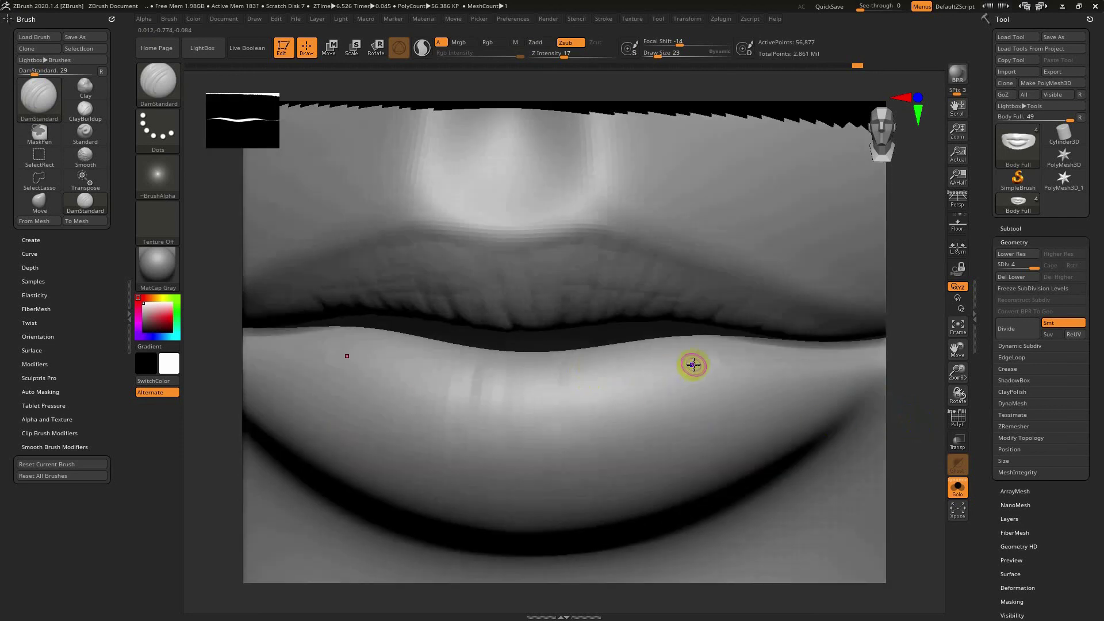
left_click_drag(737, 365, 707, 352, "shift")
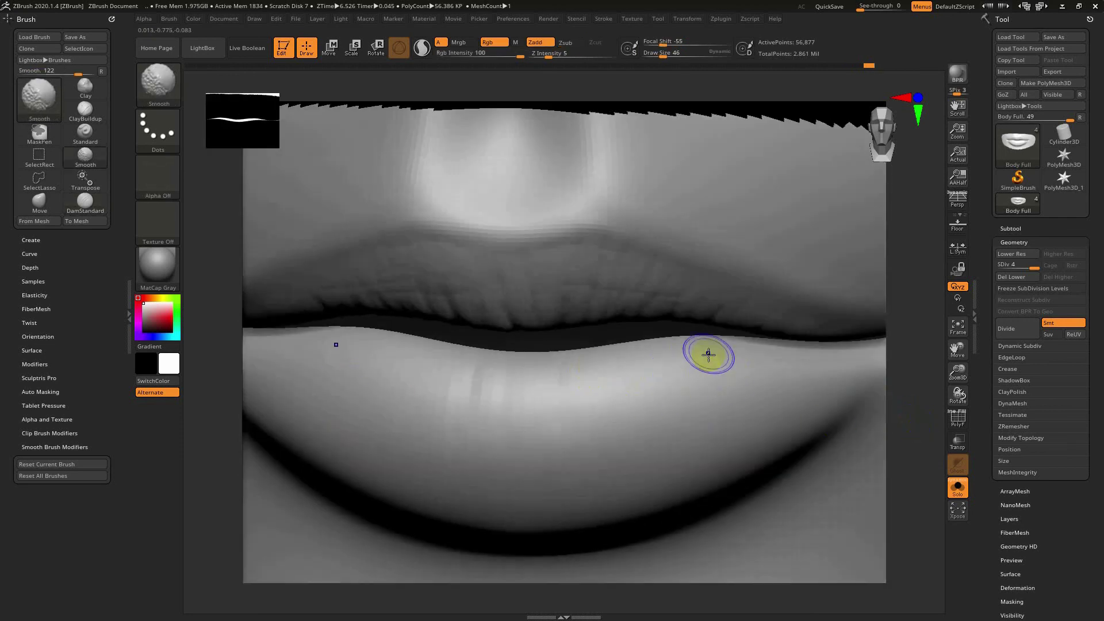
Step: Undo the last three lip strokes, frame the mouth, and begin saving the project
key("ctrl+z")
key("ctrl+z")
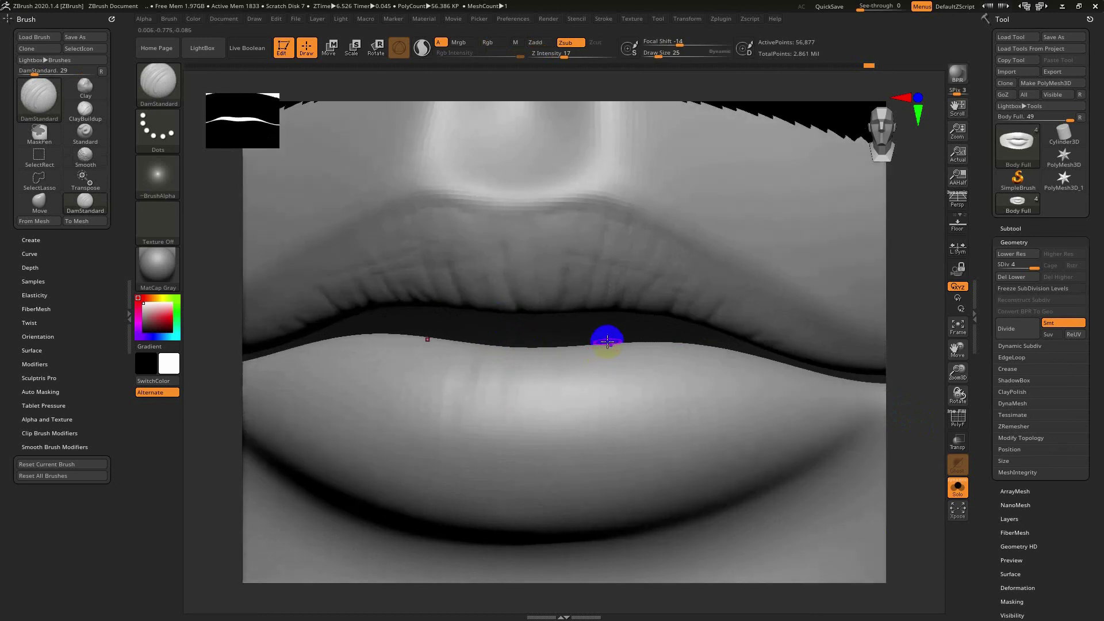
key("ctrl+z")
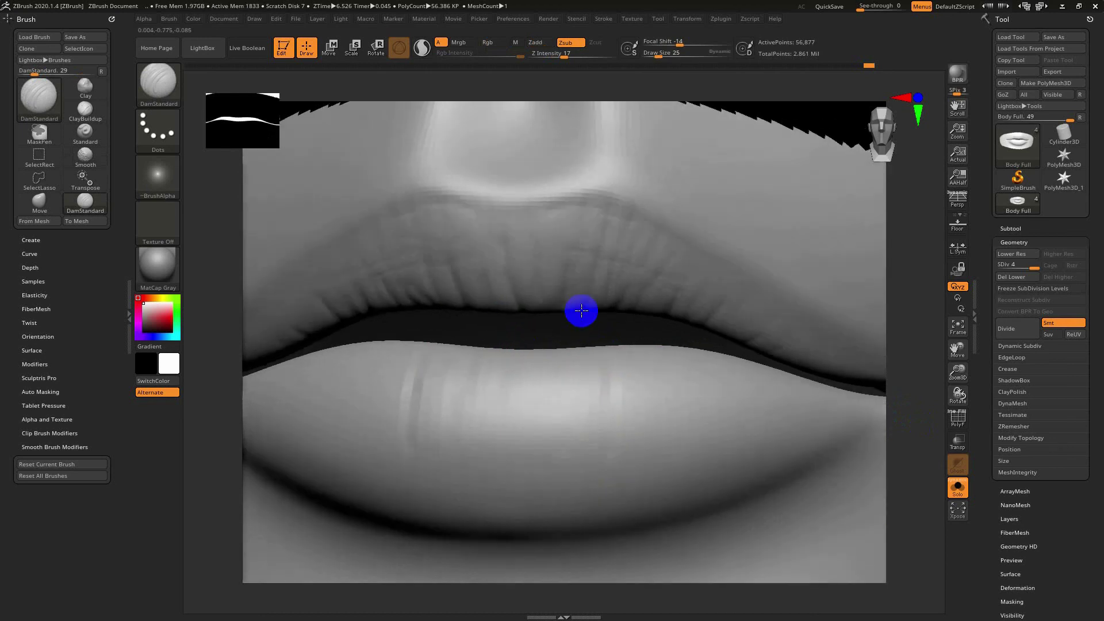
key("ctrl+z")
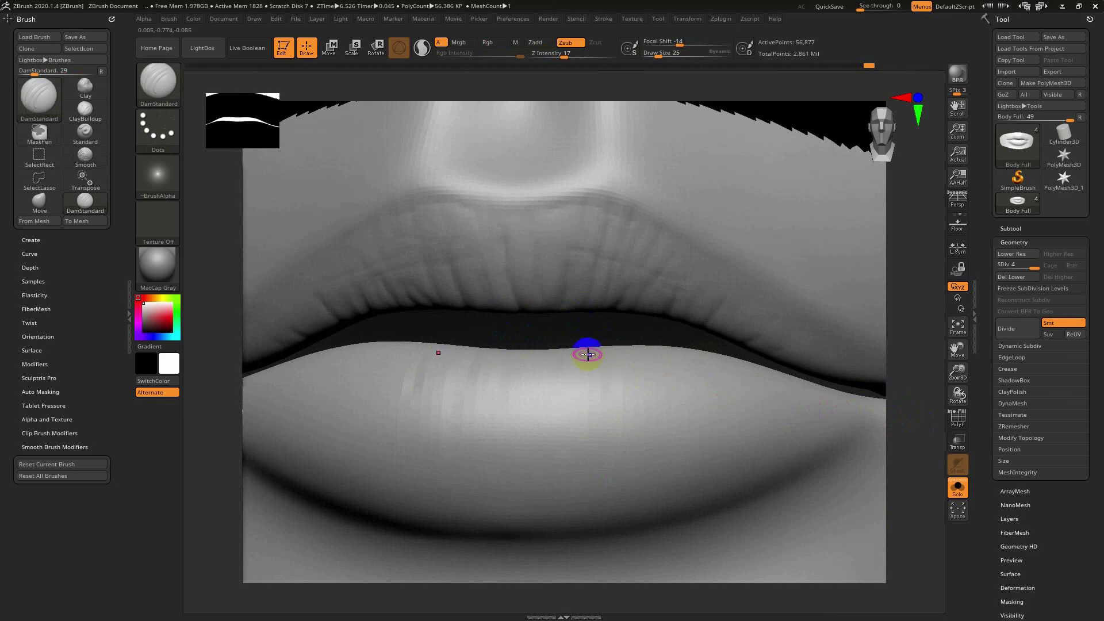
key("f")
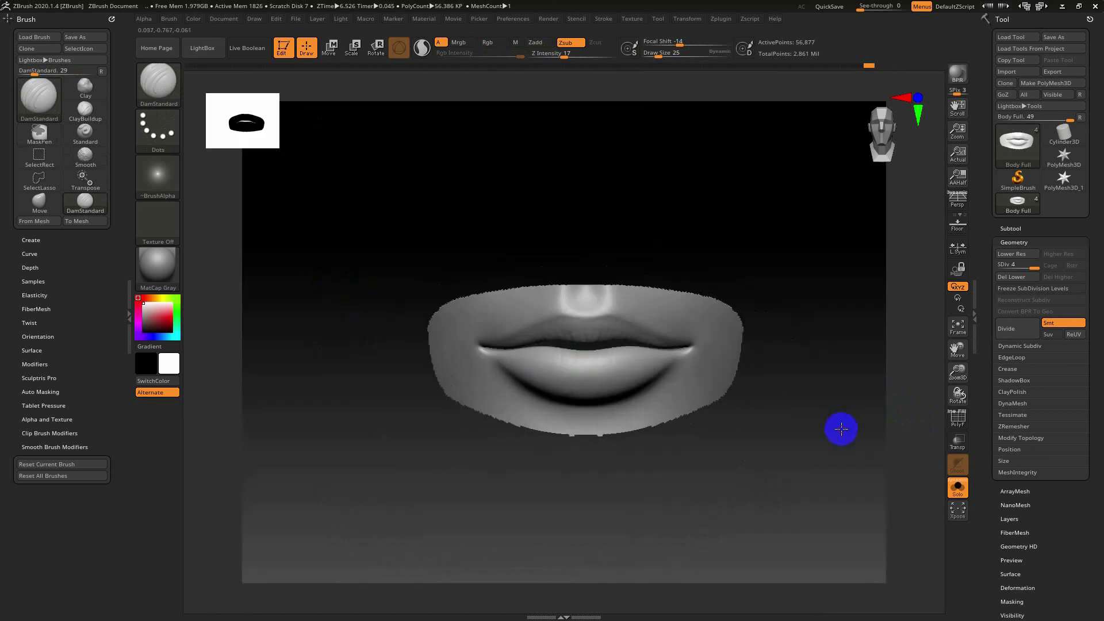
key("ctrl+s")
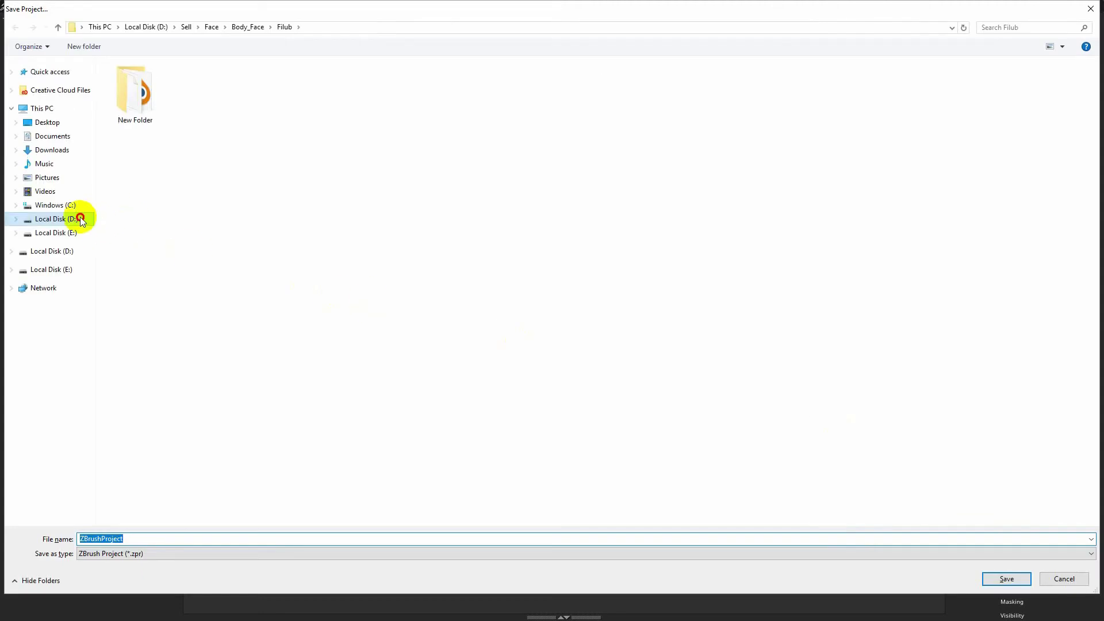
Step: Save the project in D:\Sell\Face\Body_Face\Filub as FemaleBodyFull Sculpt Detail.zpr
left_click(80, 219)
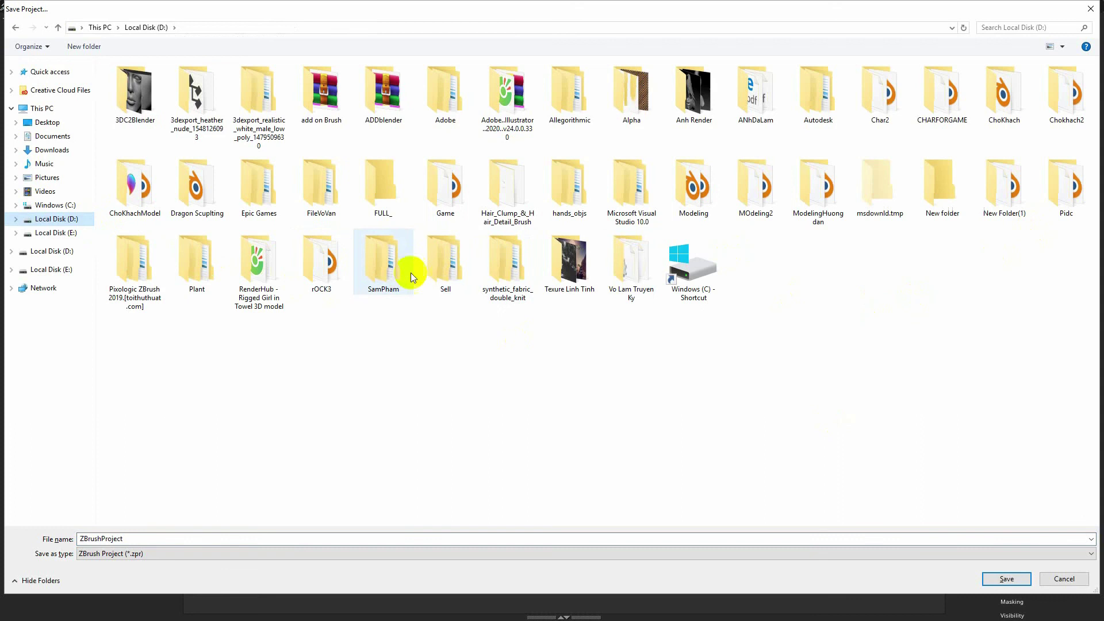
double_click(426, 270)
double_click(178, 115)
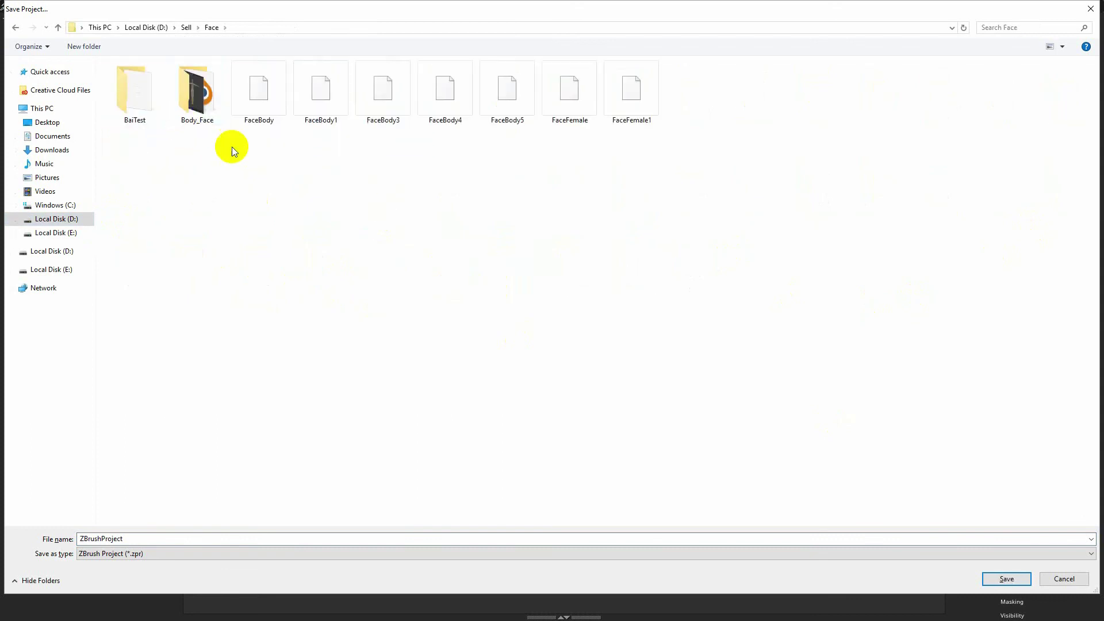
double_click(190, 124)
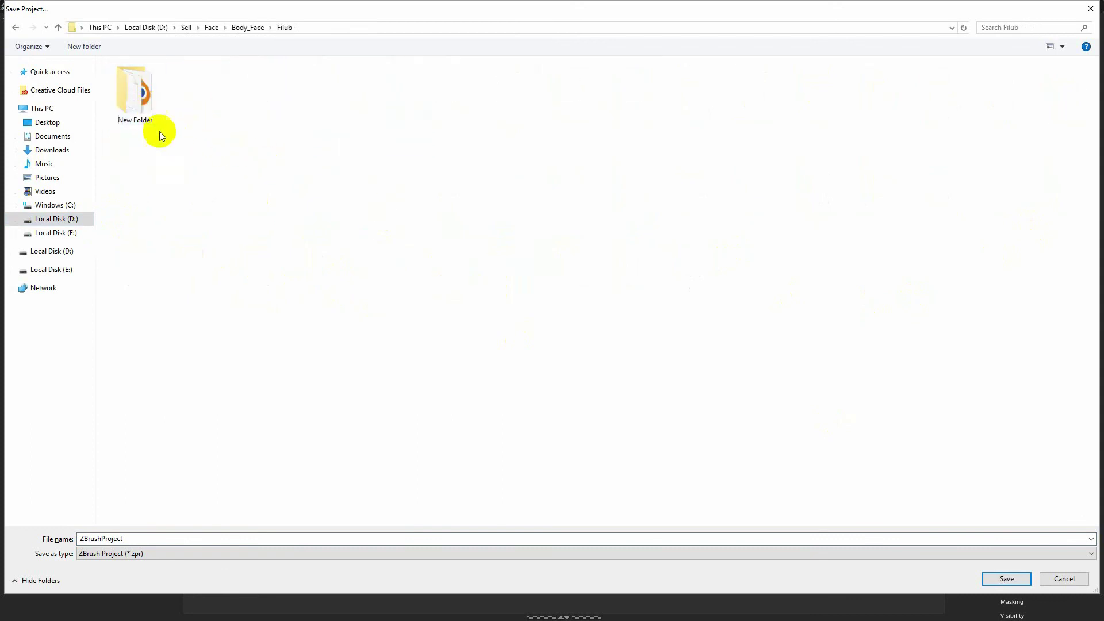
double_click(140, 538)
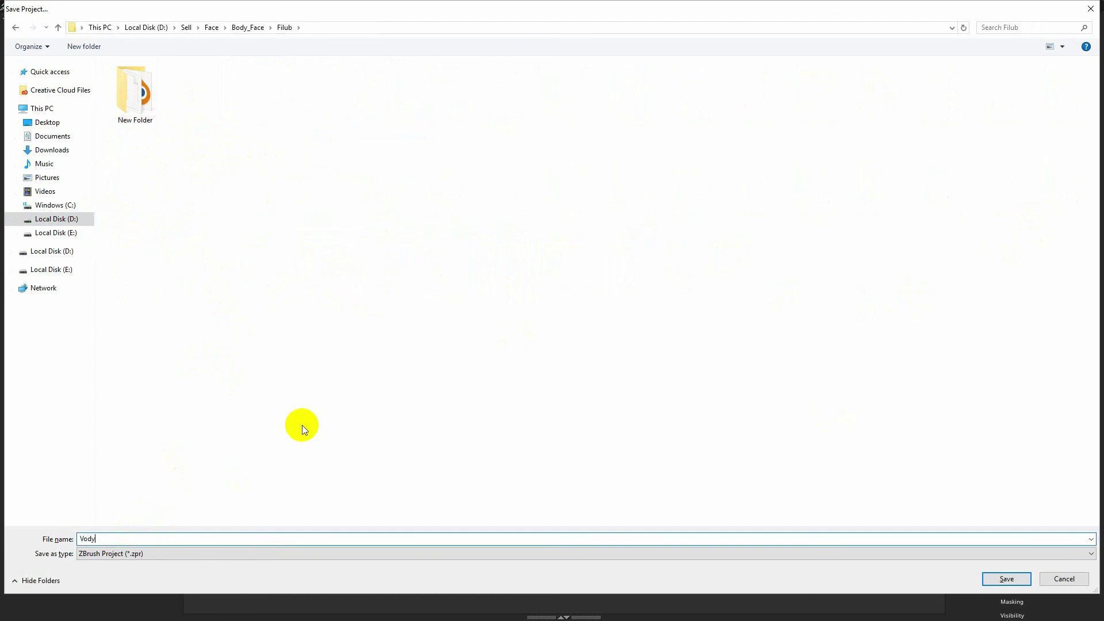
type("Bodye")
type("Full Scuplt Detail")
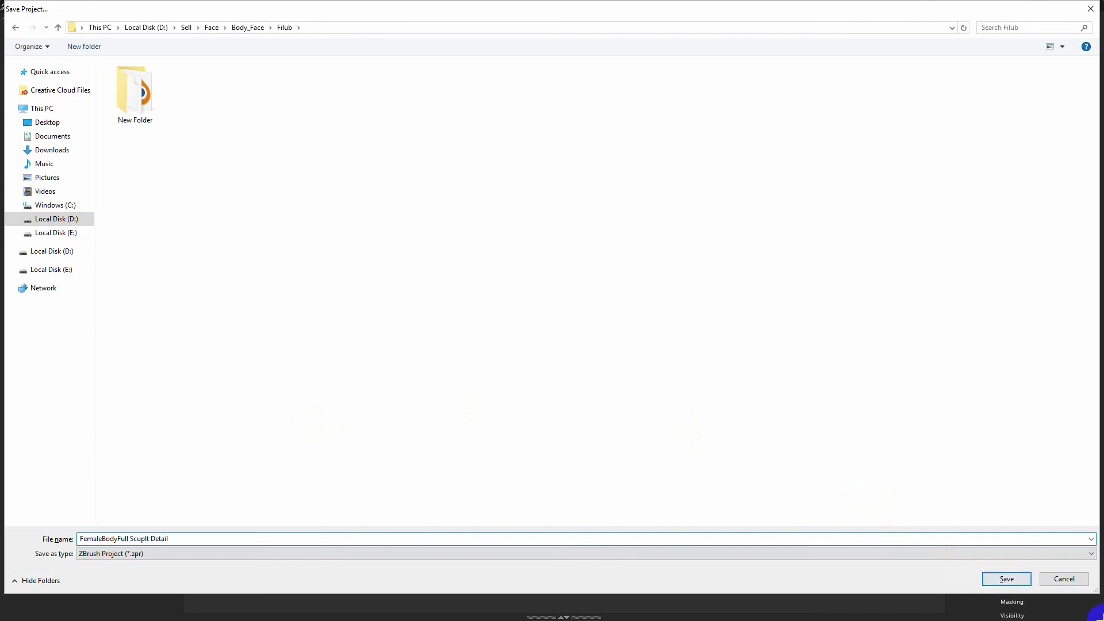
left_click(1007, 579)
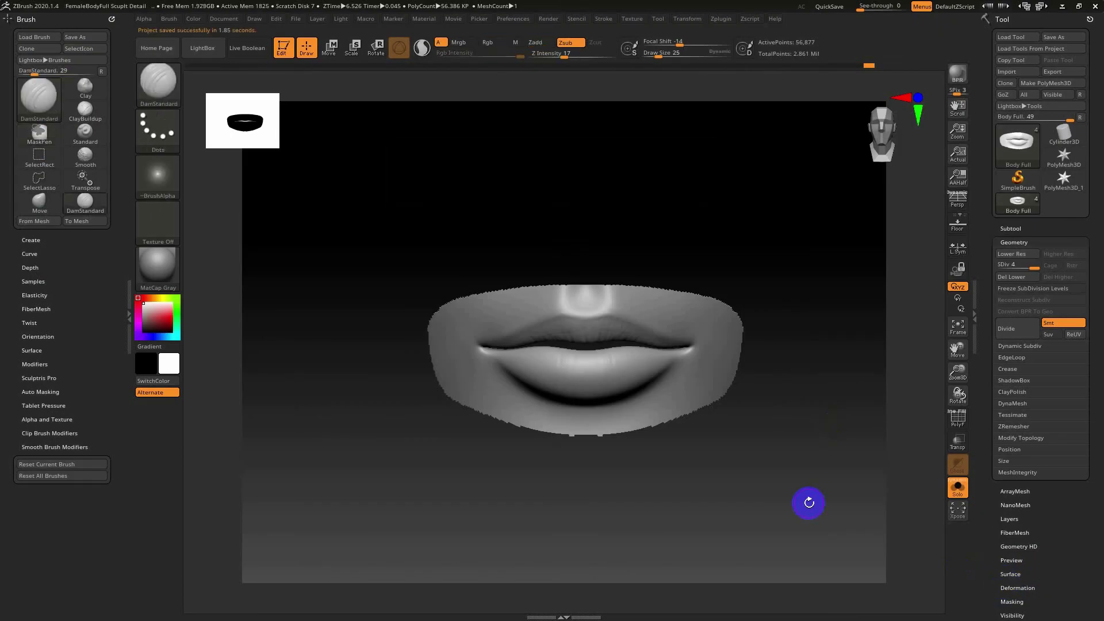
Step: Frame the lips front-on and set Z Intensity to 5
mouse_move(678, 499)
left_mouse_down()
mouse_move(654, 500)
mouse_move(786, 515)
left_mouse_up()
key("f")
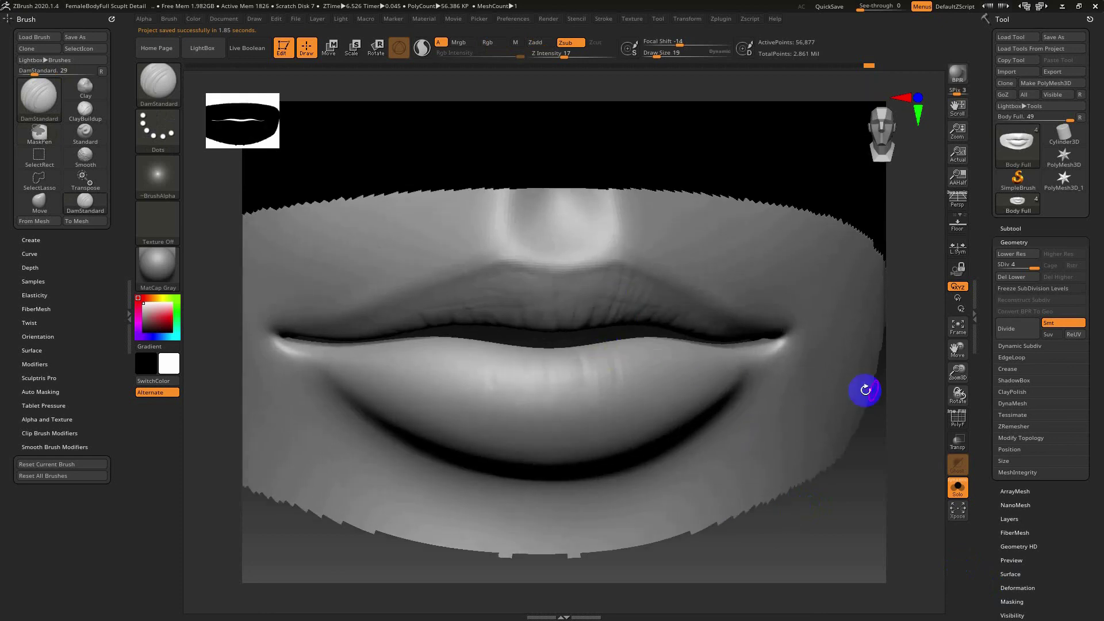
left_click_drag(906, 476, 493, 331, "alt")
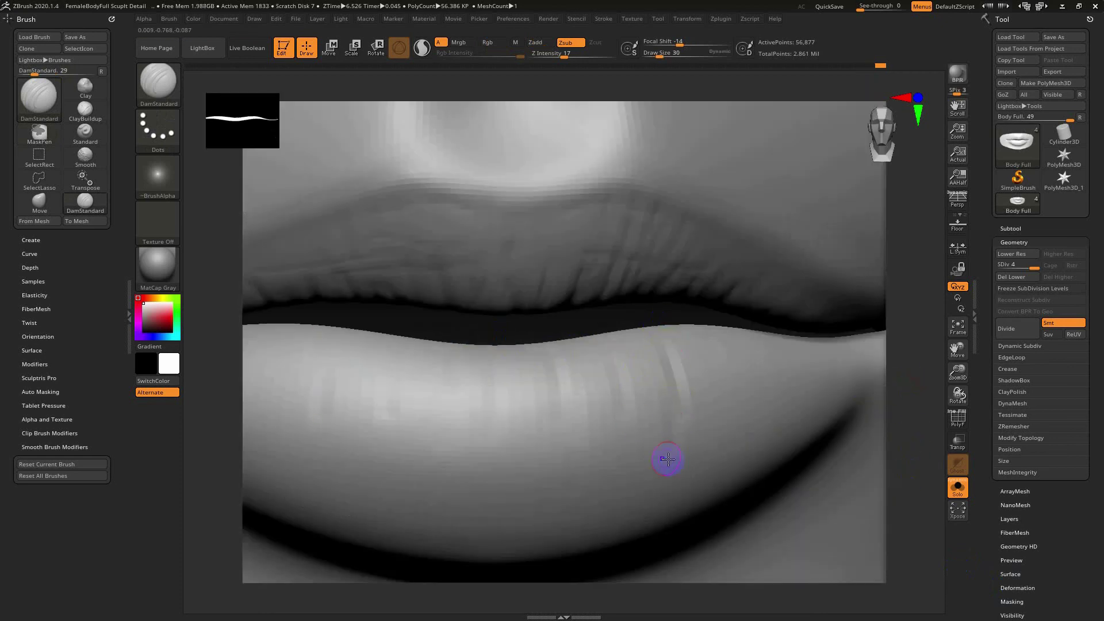
key("f")
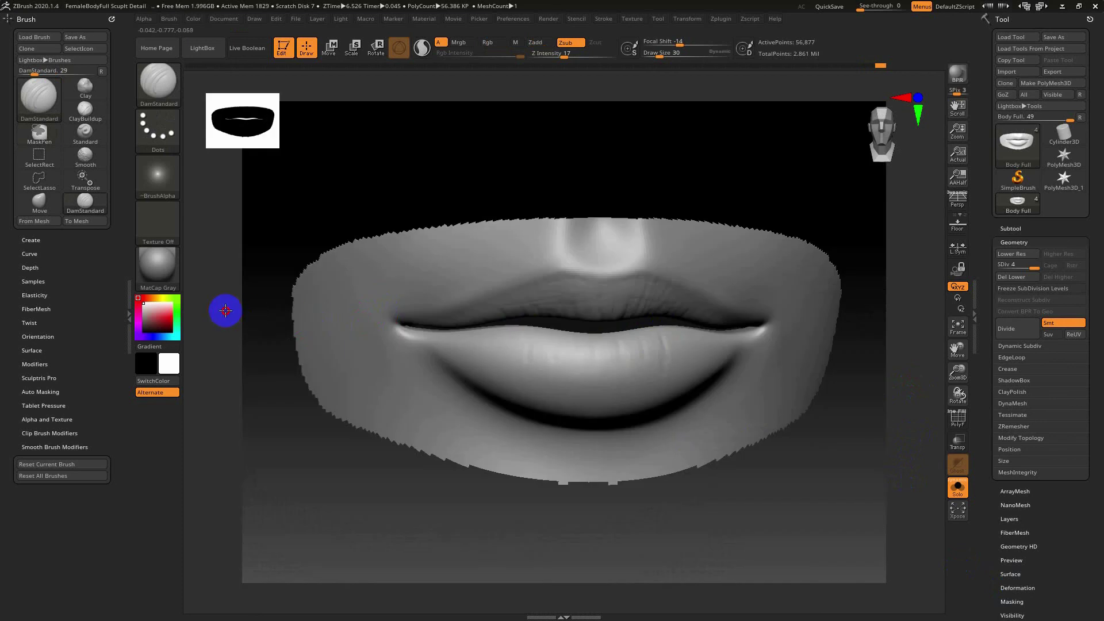
key("ctrl")
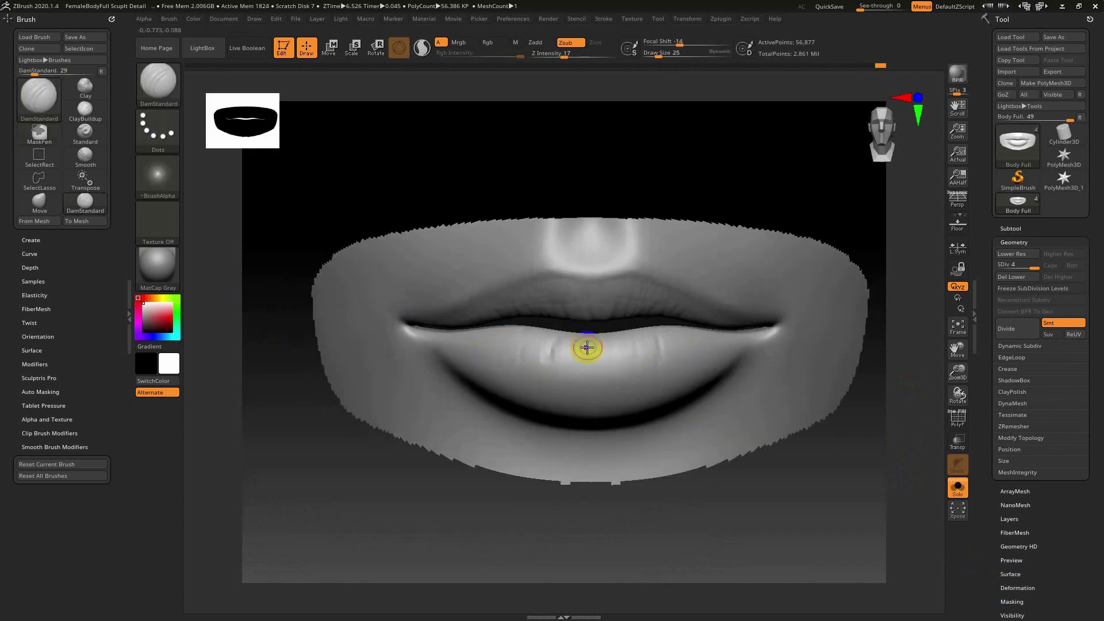
type("5")
key("Return")
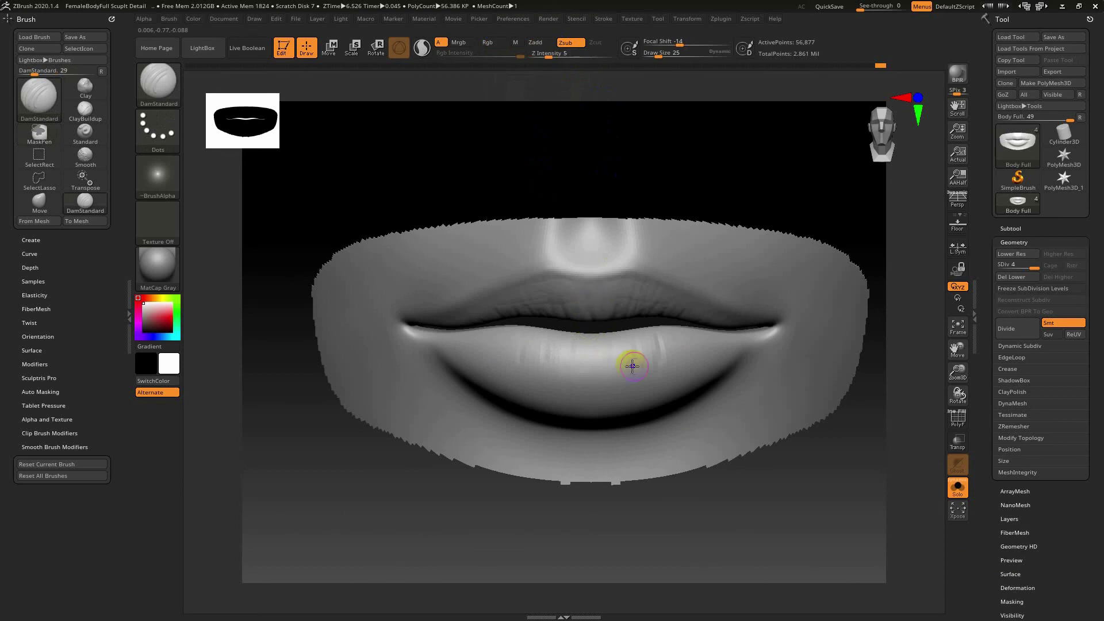
Step: Shrink the brush to 11, then set it to 19, and refine the lower lip from a three-quarter view
key("s")
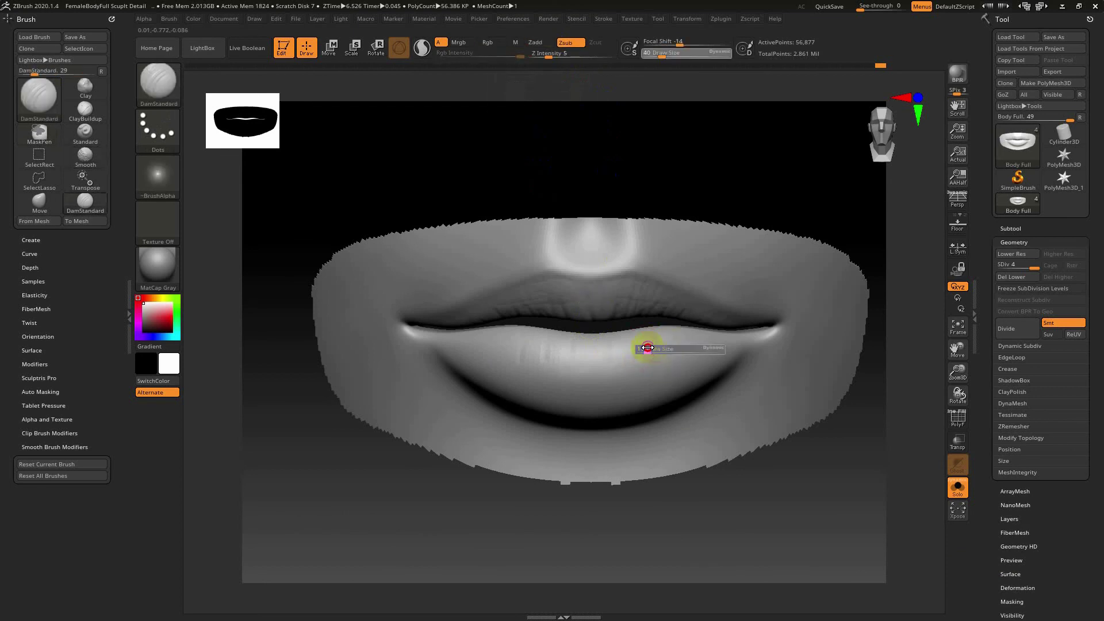
left_click_drag(646, 345, 638, 345)
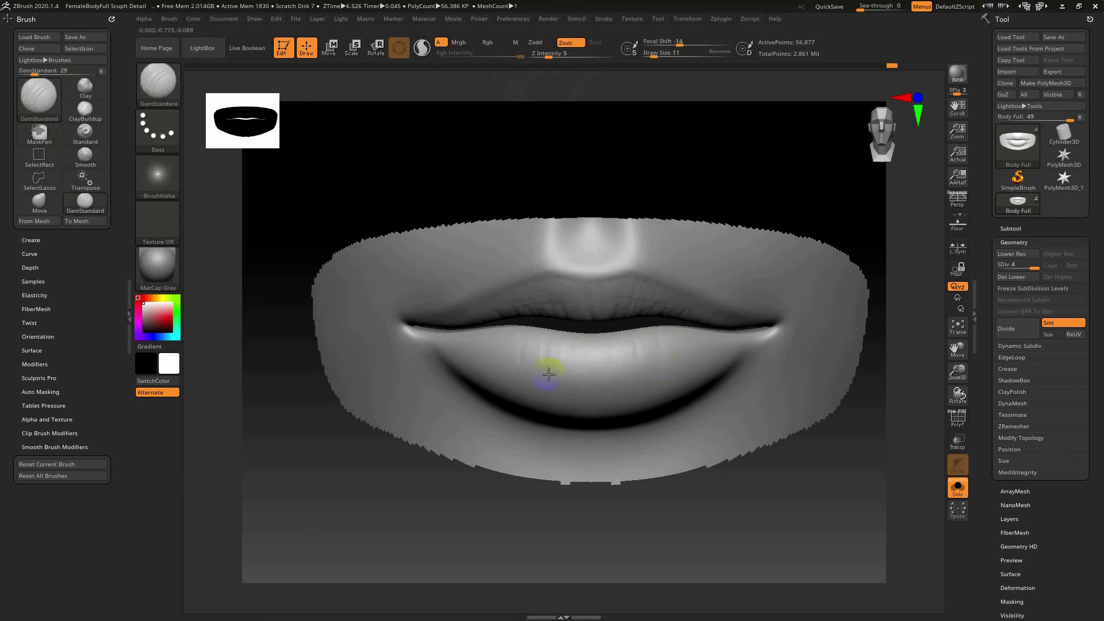
left_click_drag(276, 313, 414, 339)
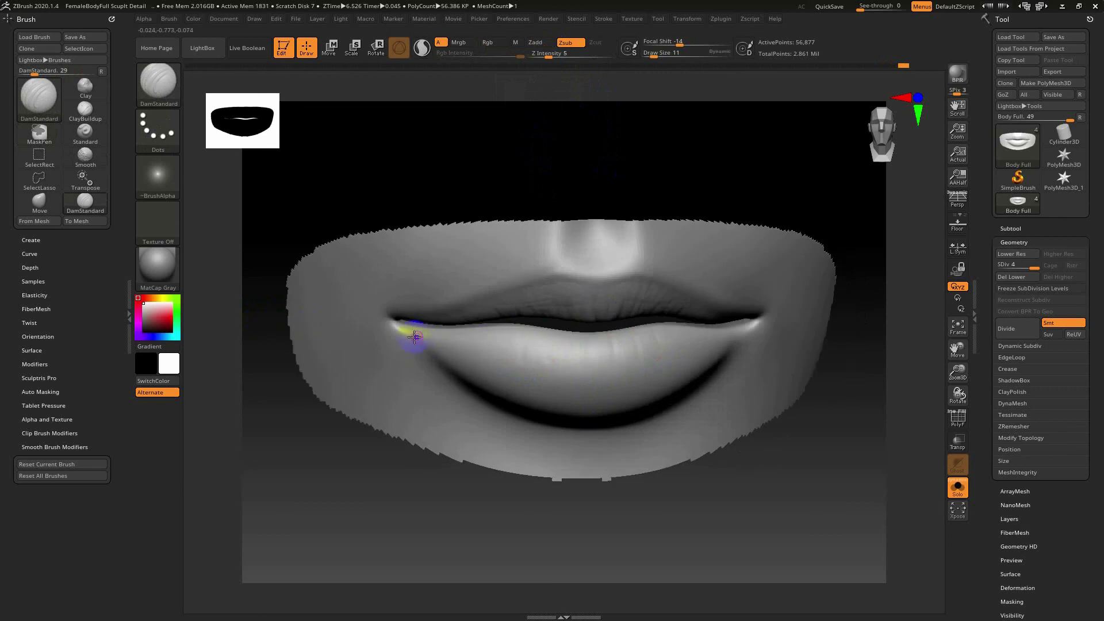
key("bracketright")
key("bracketright")
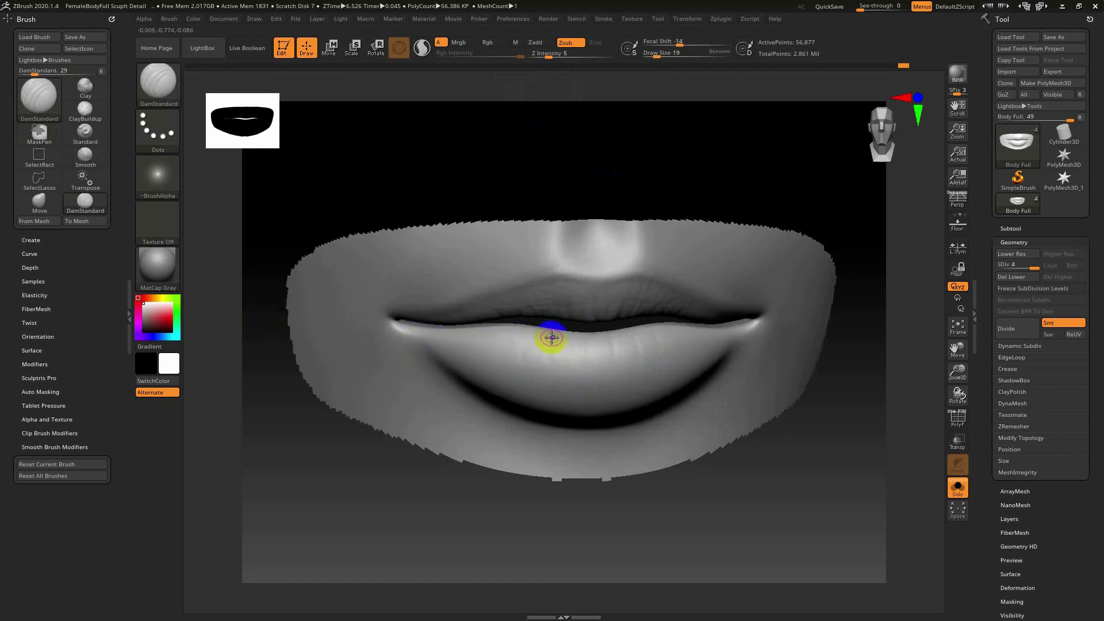
left_click_drag(811, 493, 721, 392)
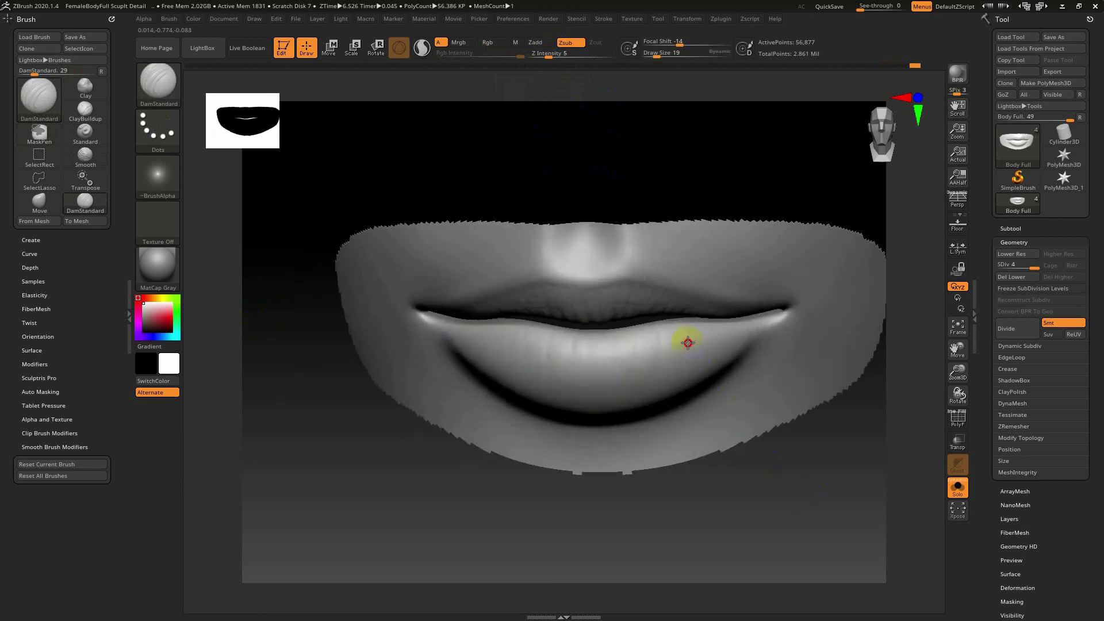
mouse_move(788, 483)
left_mouse_down()
mouse_move(765, 488)
mouse_move(788, 483)
left_mouse_up()
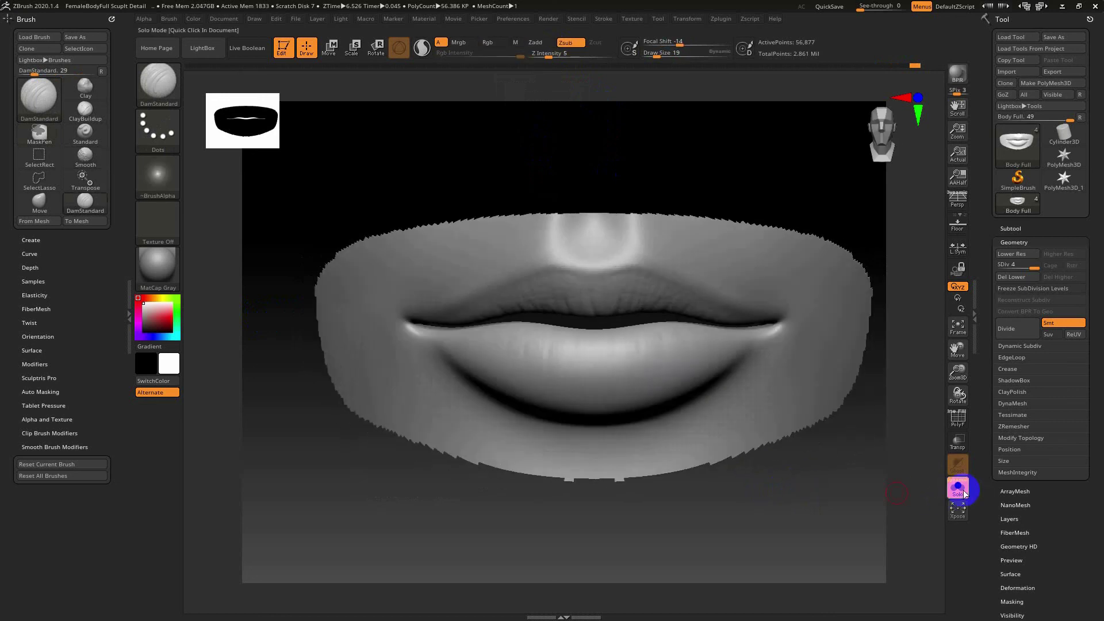
Step: Turn Solo off to show the full body, re-enable it without the hair, and zoom on lips and chin
left_click(958, 489)
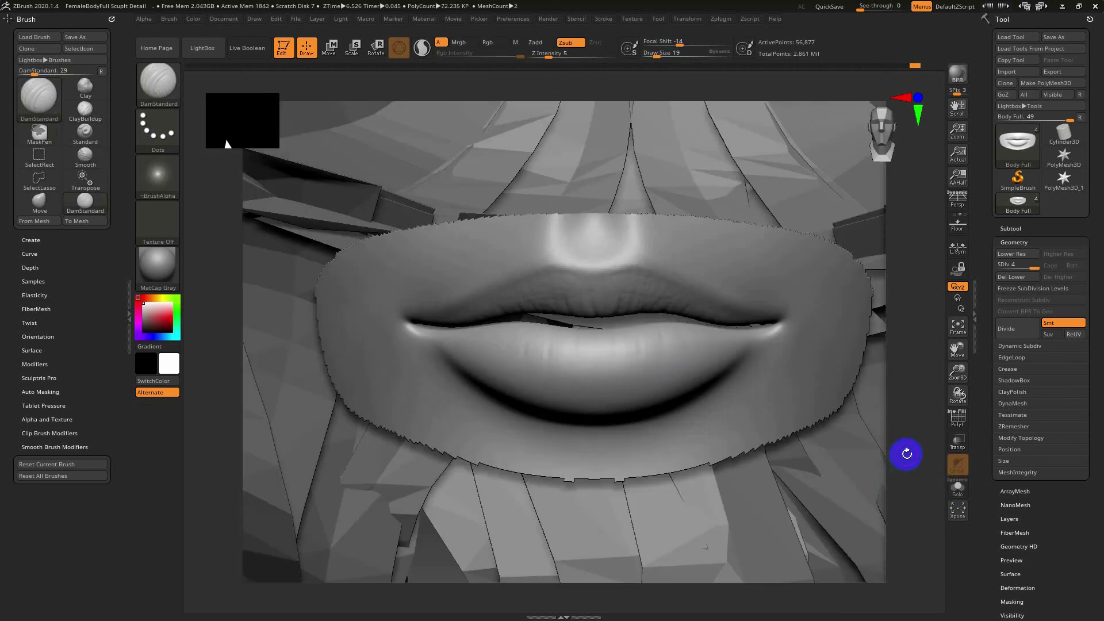
key("f")
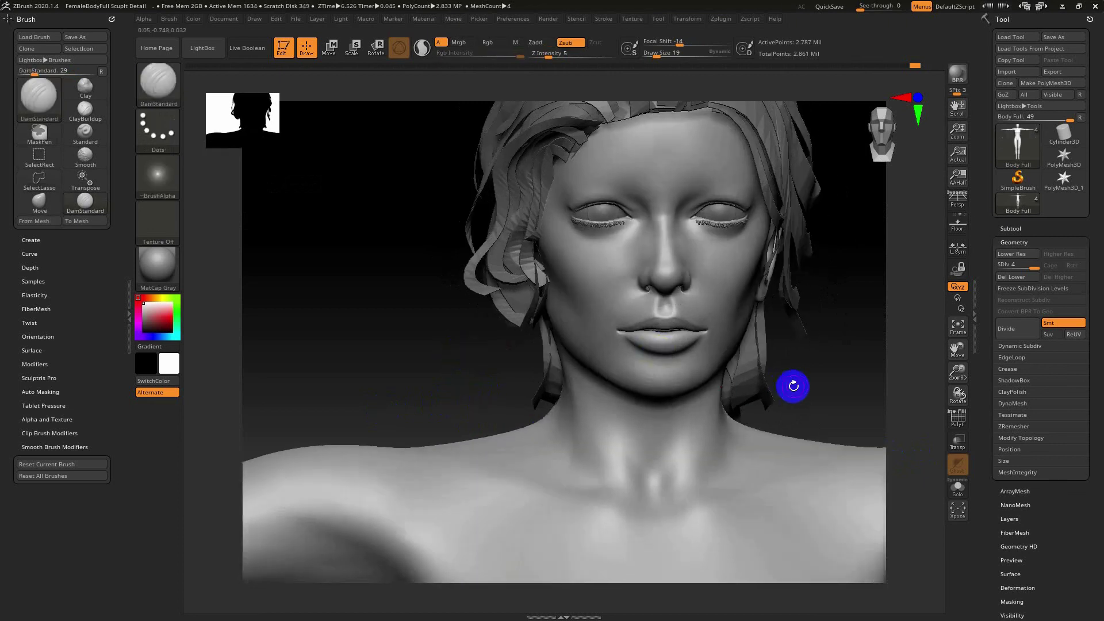
left_click_drag(826, 373, 688, 370)
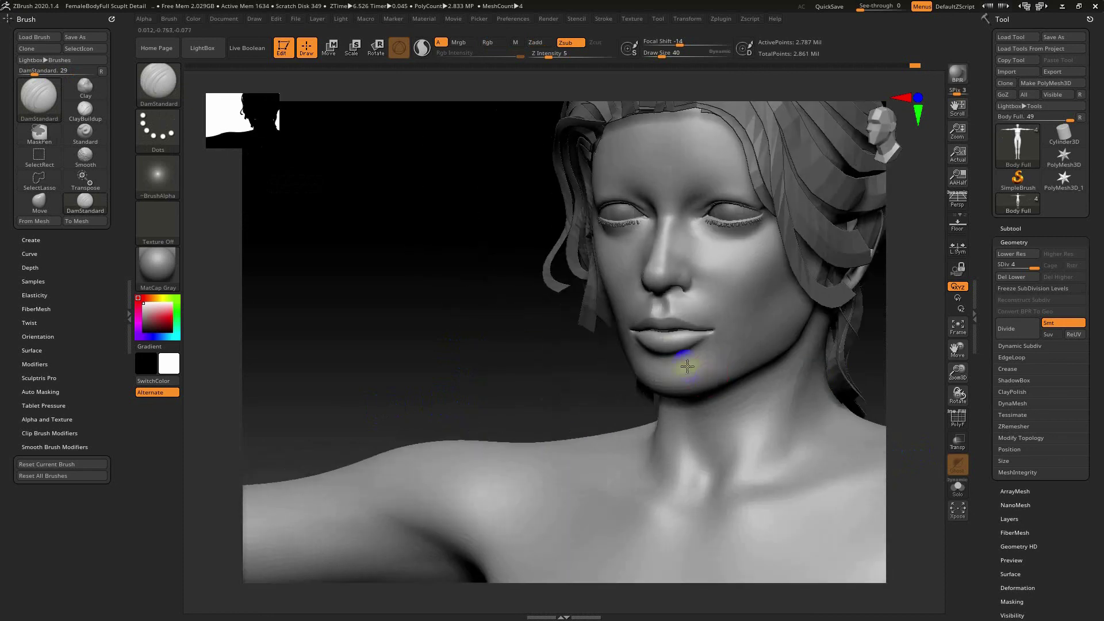
left_click(958, 488)
mouse_move(464, 362)
left_mouse_down()
mouse_move(537, 512)
mouse_move(410, 398)
mouse_move(501, 343)
mouse_move(830, 330)
mouse_move(926, 280)
left_mouse_up()
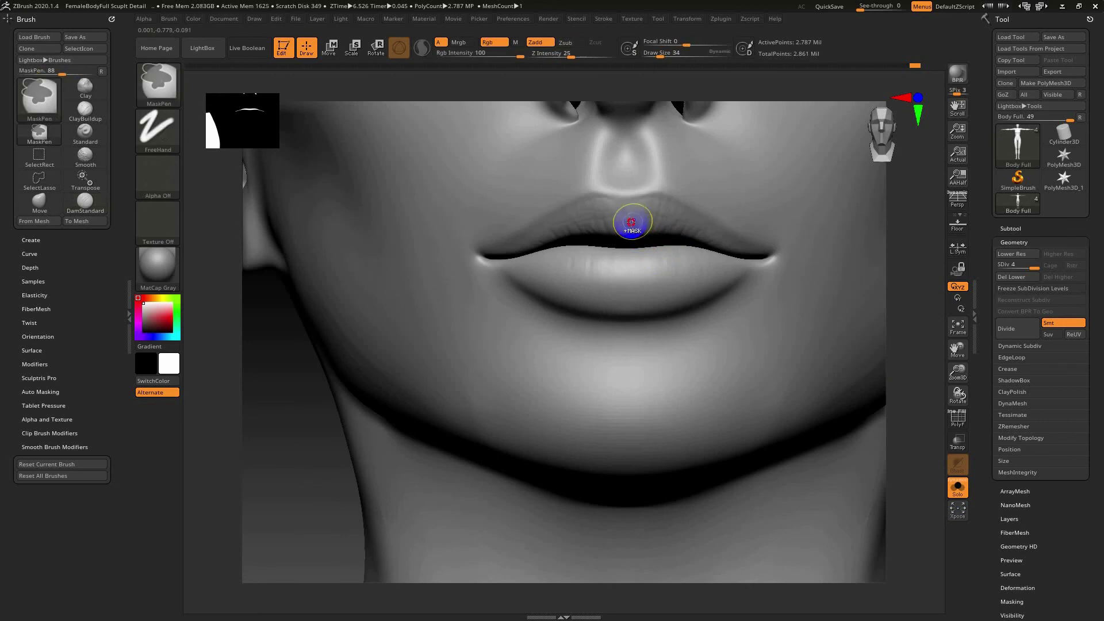
Step: Mask the upper lip and the top edge of the lower lip with MaskPen
mouse_move(647, 219)
left_mouse_down("ctrl")
mouse_move(625, 217)
mouse_move(677, 217)
mouse_move(741, 246)
mouse_move(624, 294)
mouse_move(661, 297)
mouse_move(742, 260)
left_mouse_up("ctrl")
key("ctrl+z")
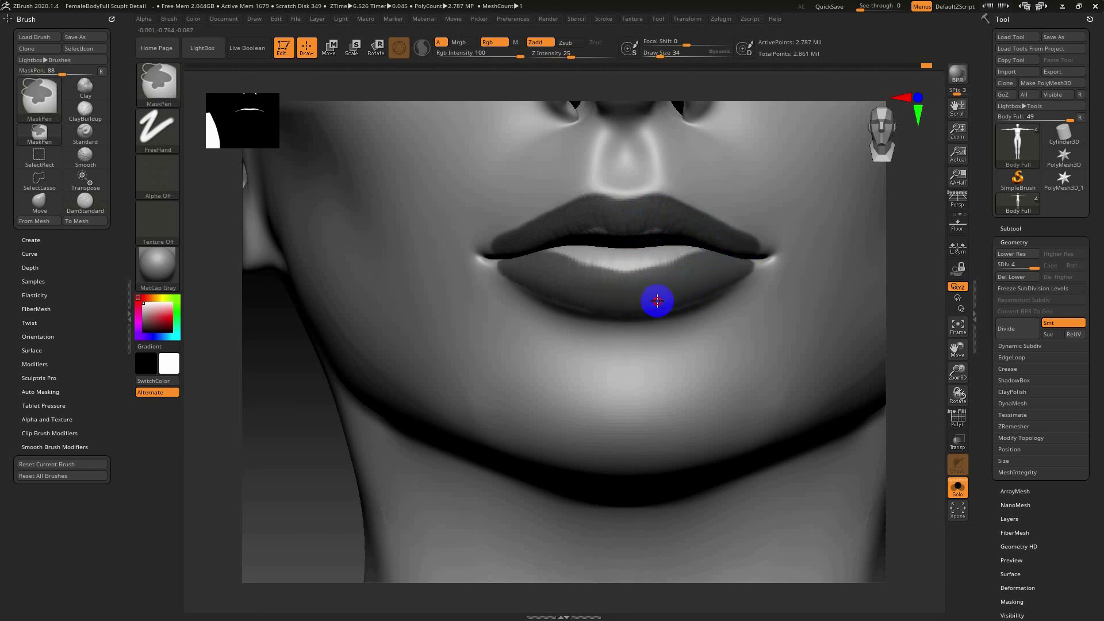
mouse_move(726, 262)
left_mouse_down("ctrl")
mouse_move(654, 234)
mouse_move(584, 250)
left_mouse_up("ctrl")
left_click_drag(910, 308, 894, 308)
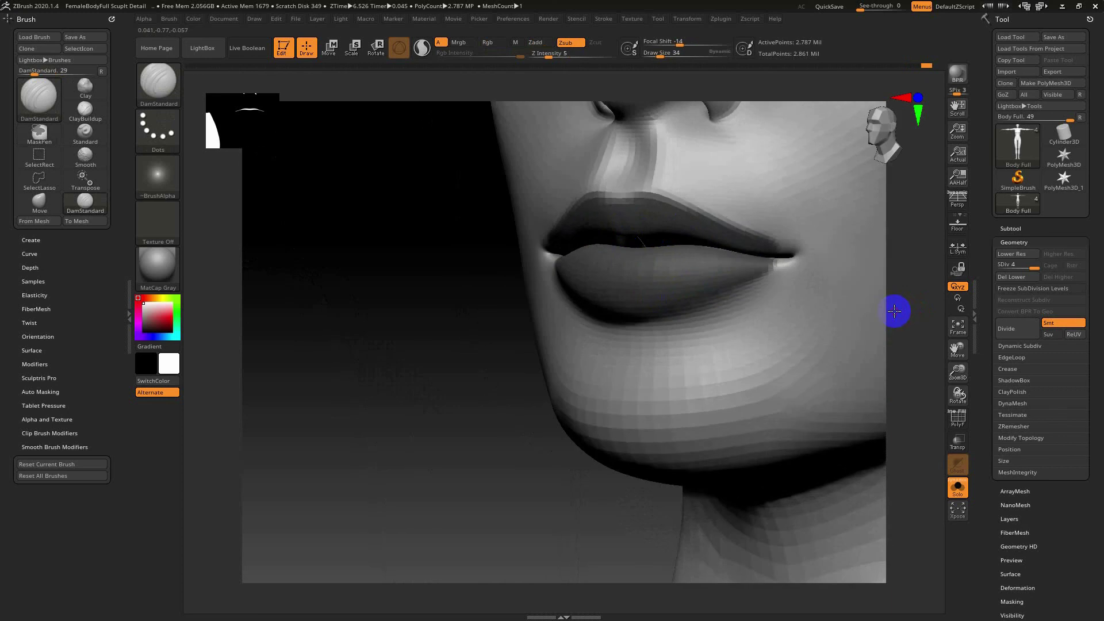
key("ctrl")
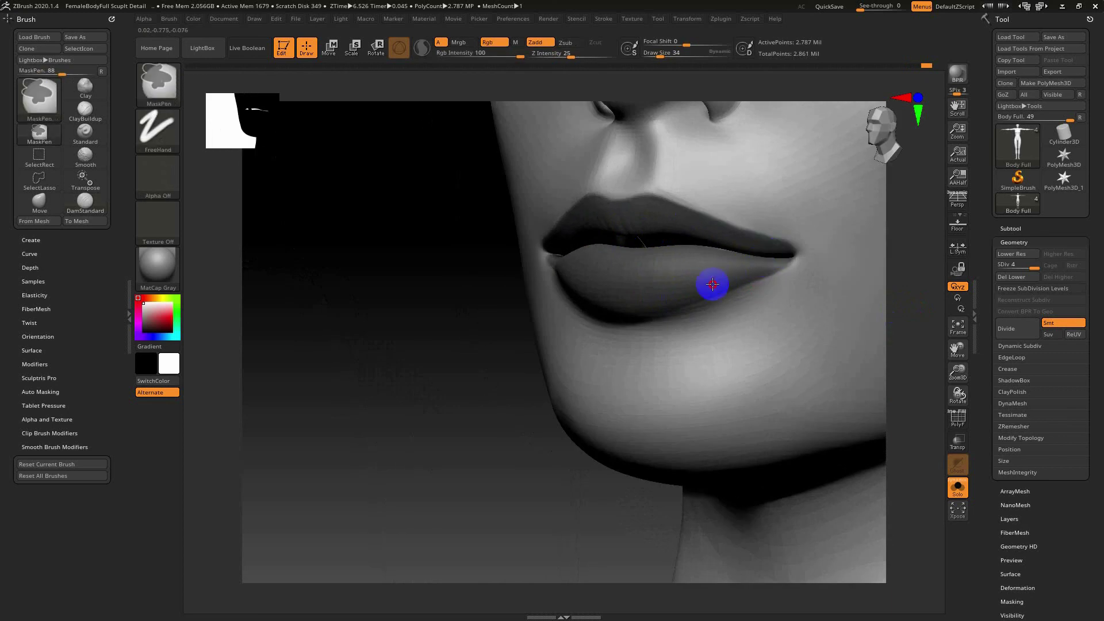
left_click_drag(337, 357, 610, 313)
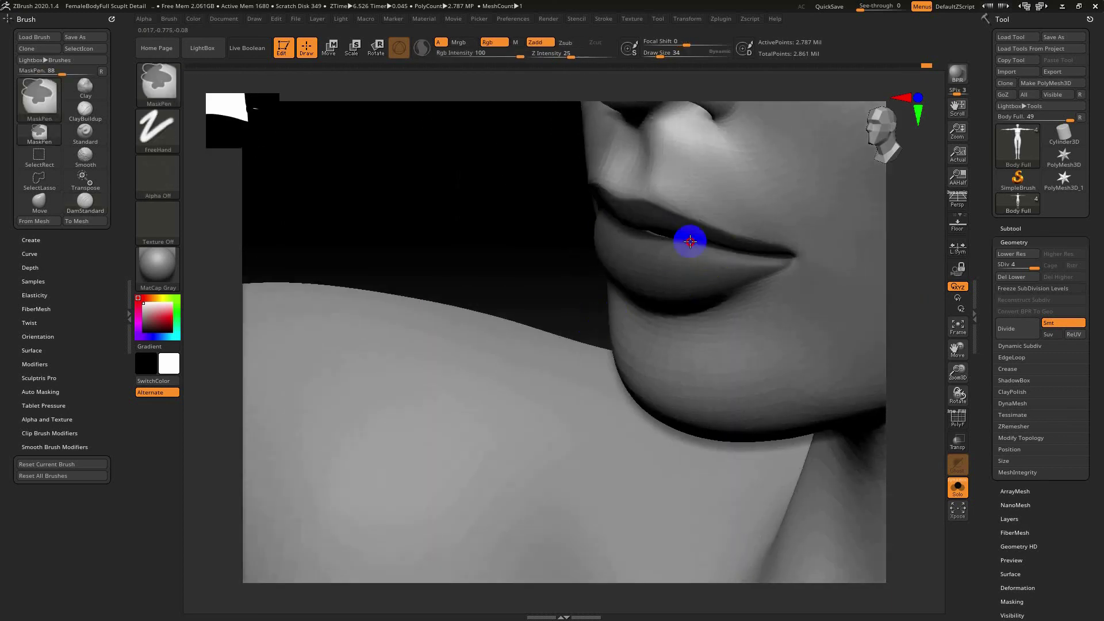
mouse_move(512, 238)
left_mouse_down()
mouse_move(577, 249)
mouse_move(895, 407)
left_mouse_up()
Step: Set the DamStandard brush to size 23 and touch up the lip corners
key("s")
mouse_move(898, 332)
left_mouse_down("alt")
mouse_move(789, 338)
mouse_move(868, 381)
left_mouse_up("alt")
left_click_drag(1099, 476, 1095, 401)
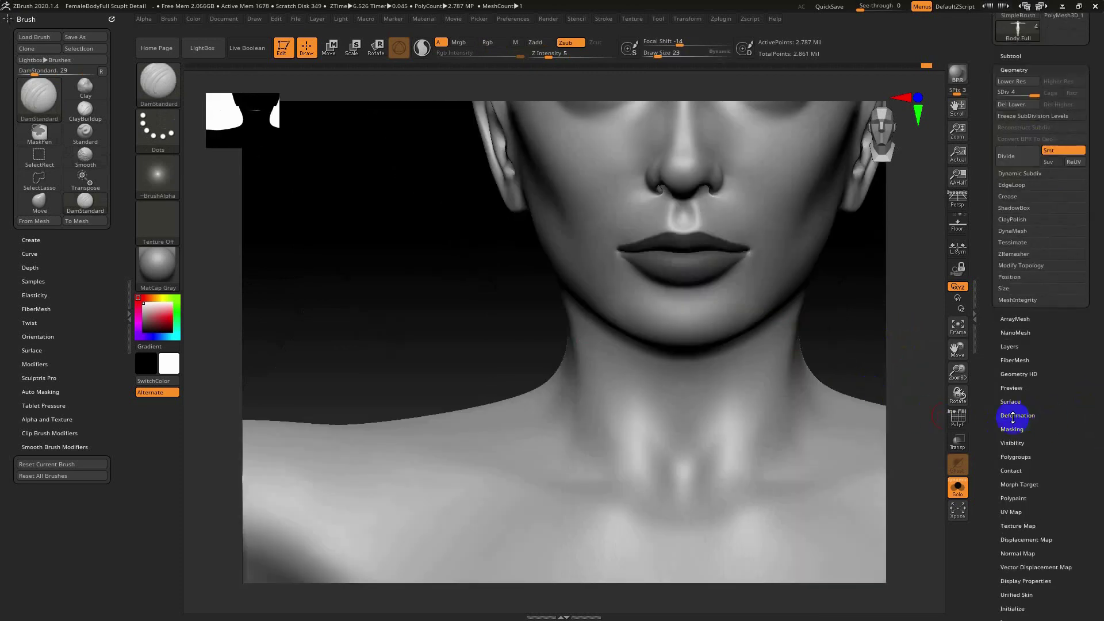
Step: Open NoiseMaker from Tool > Surface > Noise and frame its preview on the chest
left_click(1013, 406)
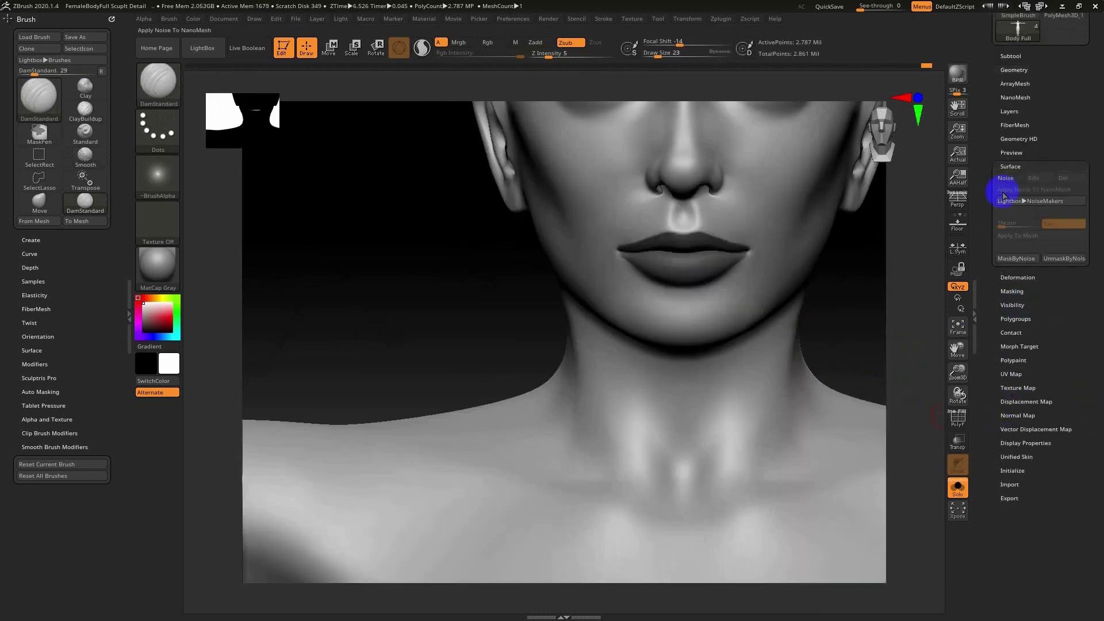
left_click(1010, 178)
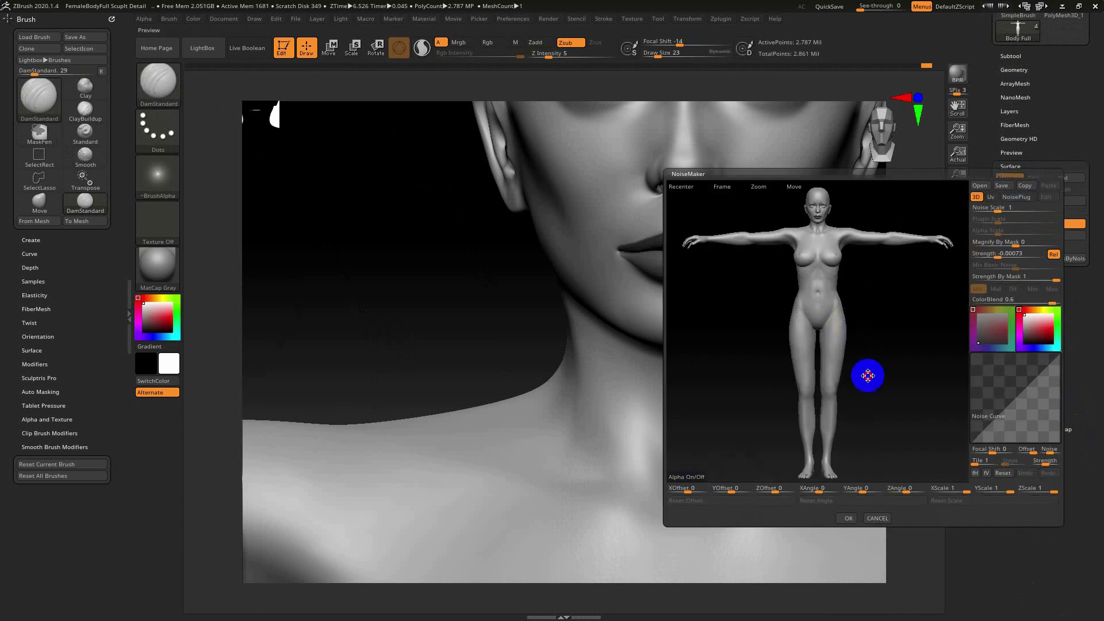
left_click(880, 403)
left_click_drag(860, 350, 859, 424)
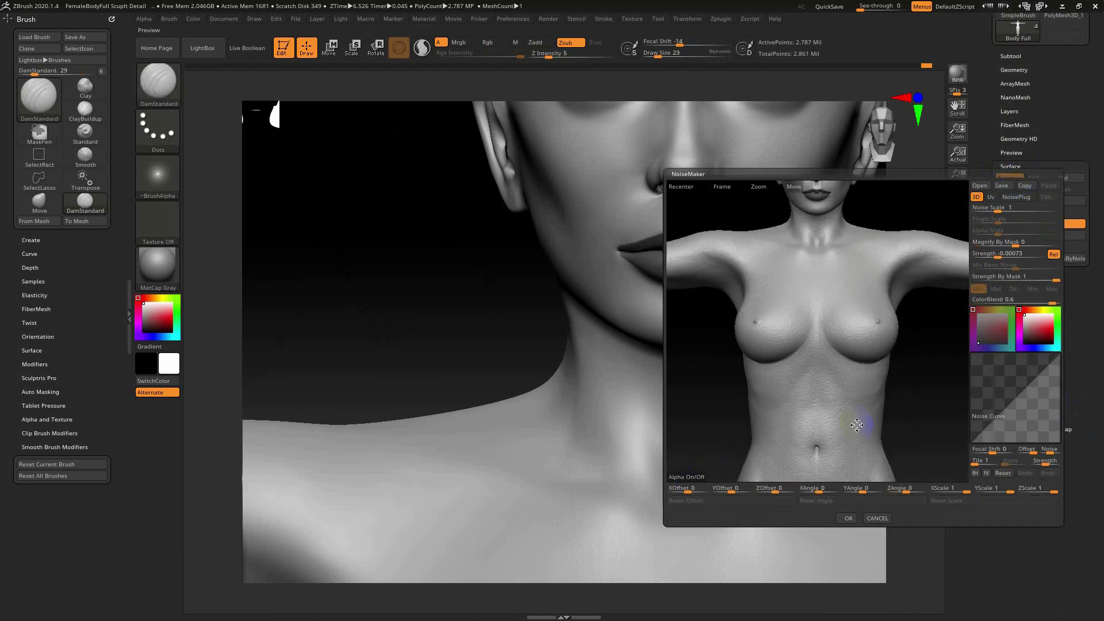
left_click(859, 419)
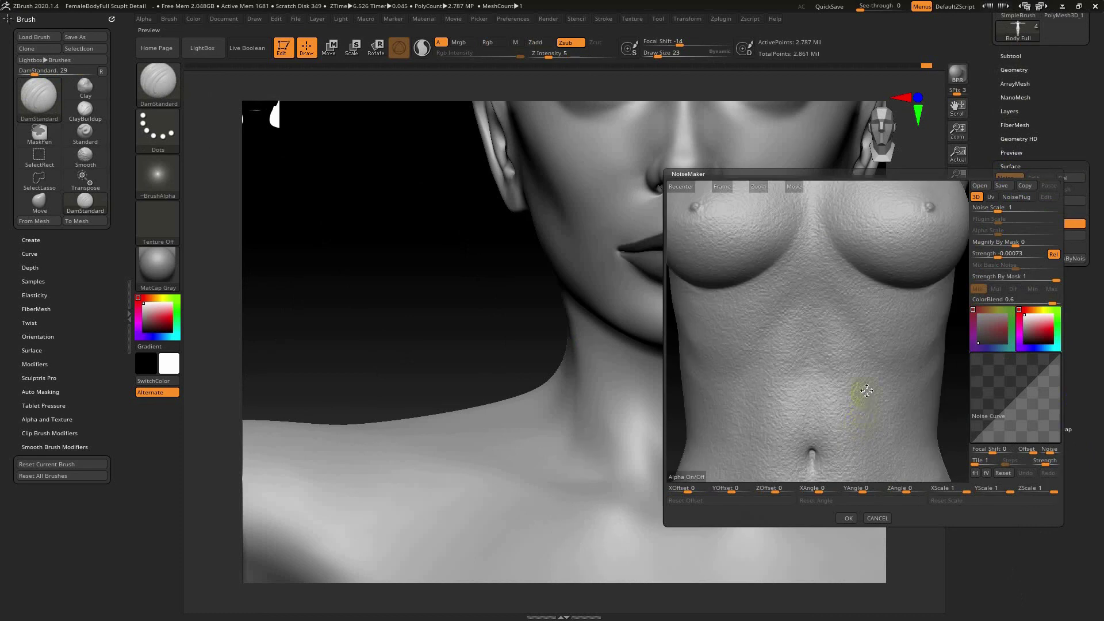
left_click_drag(850, 308, 875, 374)
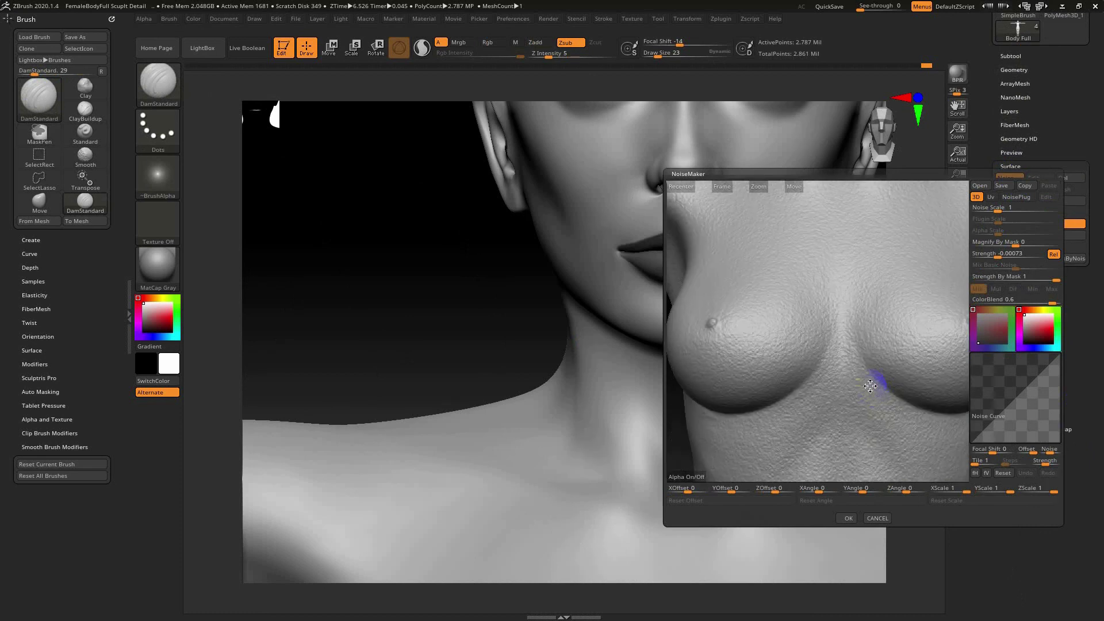
Step: Start an alpha image import and browse to E:\Zbrush\Skin
left_click(690, 480)
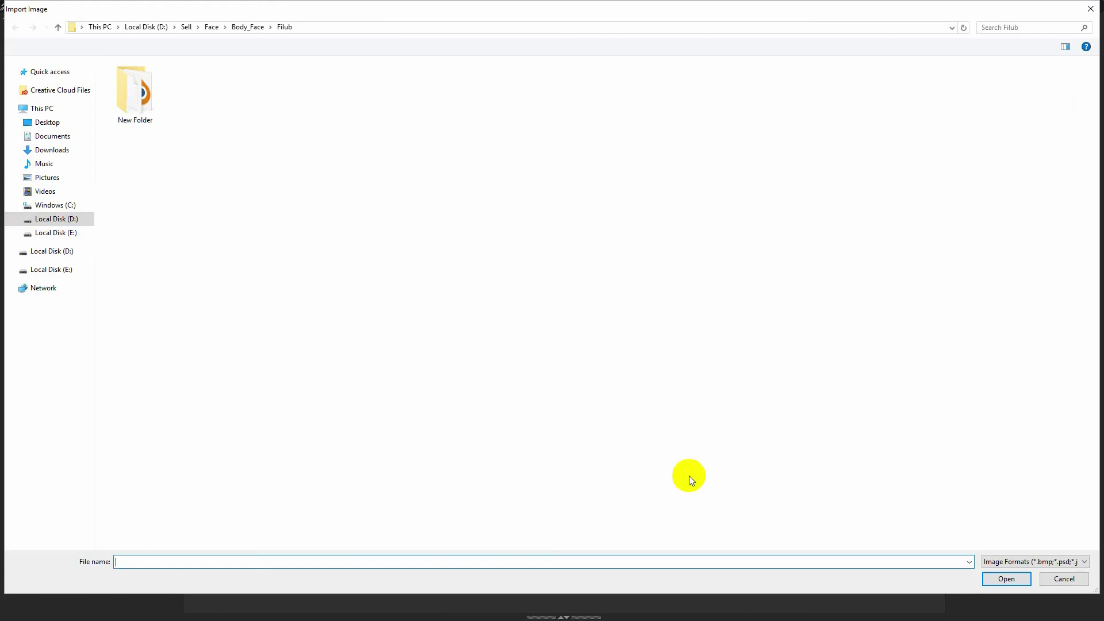
left_click(41, 218)
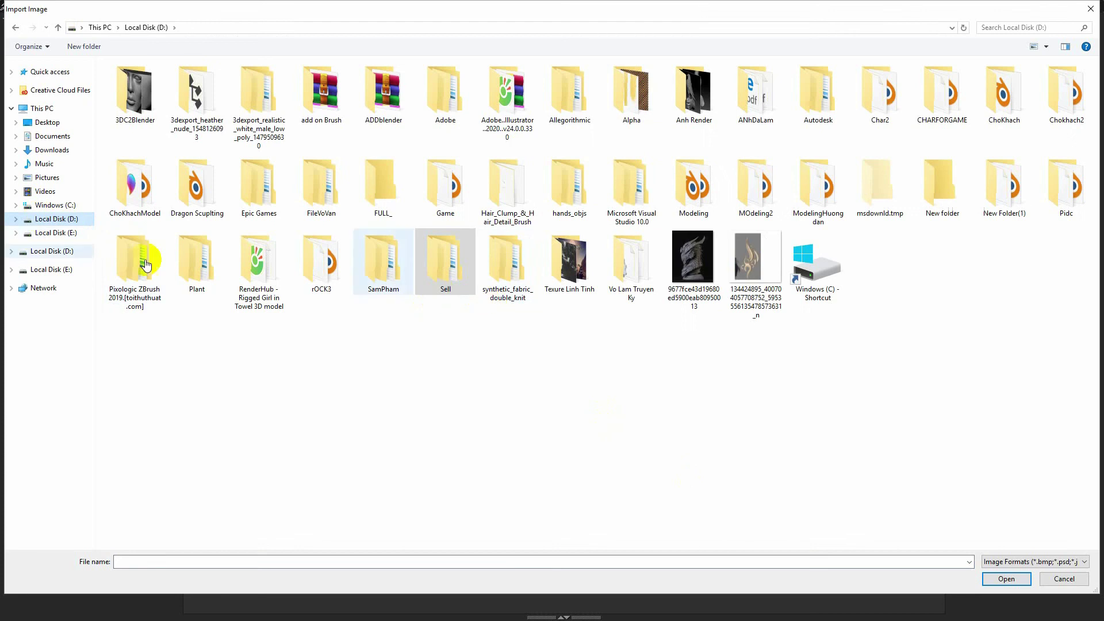
left_click(58, 232)
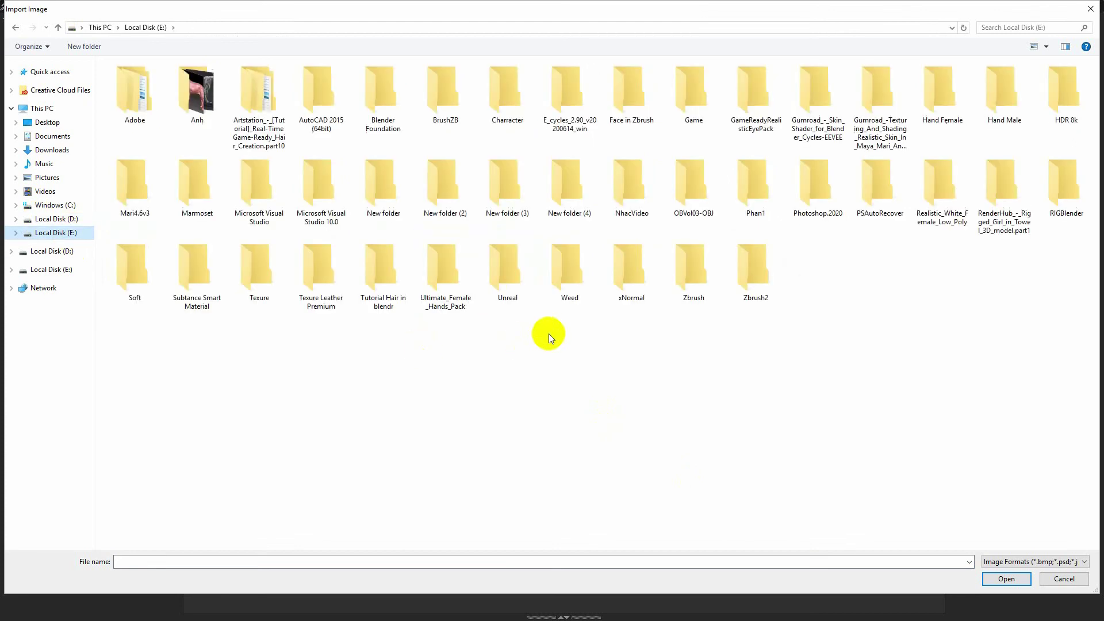
double_click(689, 275)
double_click(128, 128)
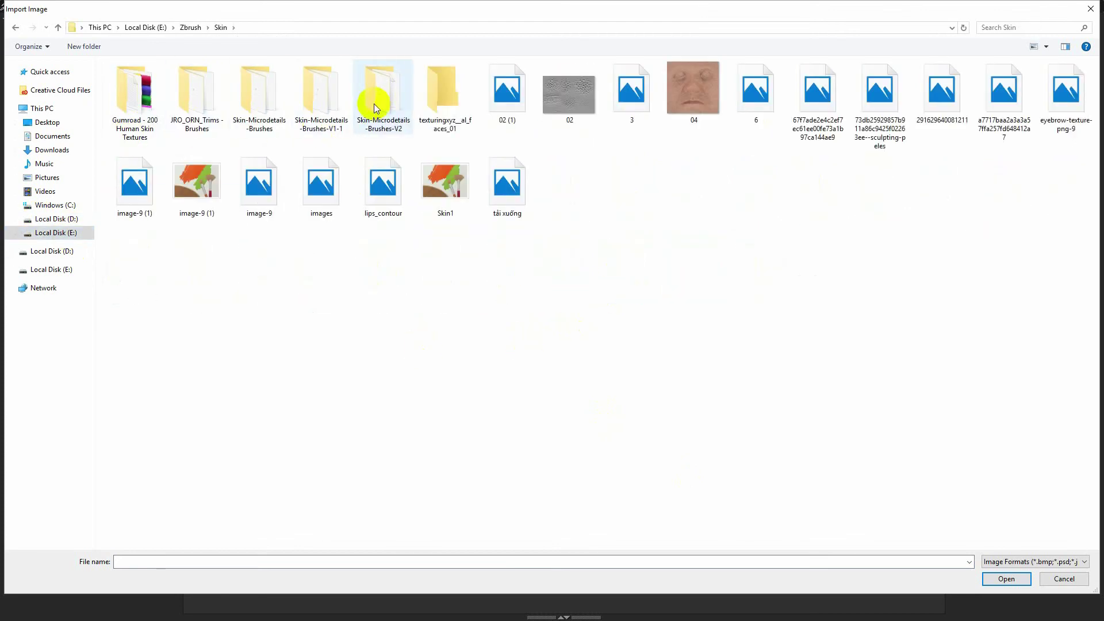
left_click(284, 102)
double_click(284, 102)
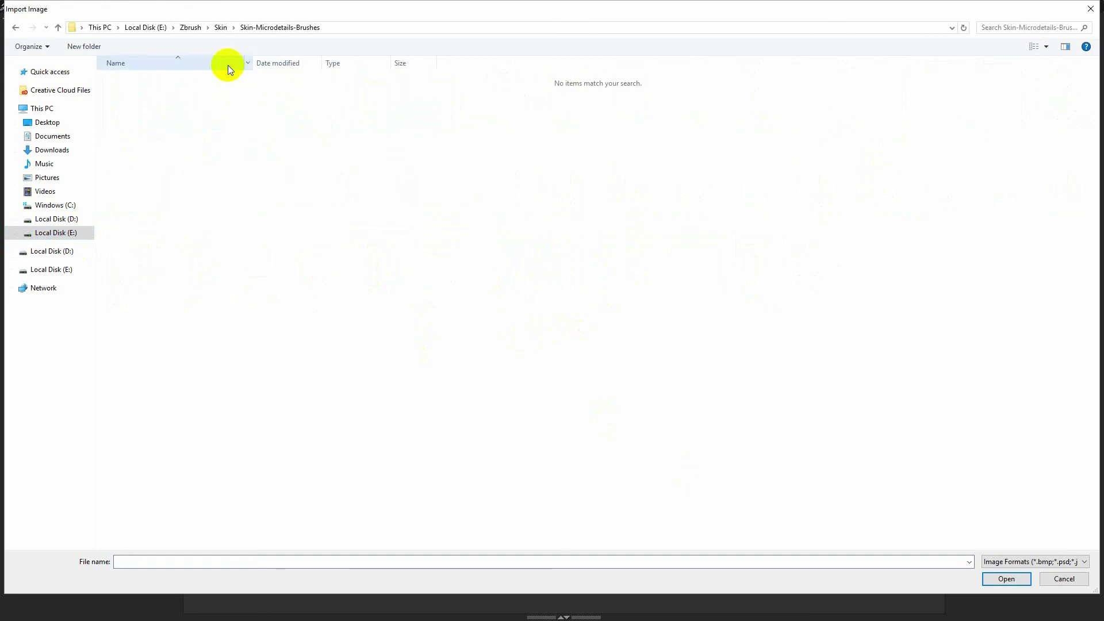
left_click(221, 27)
Step: Load Human_Noisy_Skin_Microdetail from the Skin-Microdetails-Brushes-V2\Alphas folder as the noise alpha
double_click(325, 83)
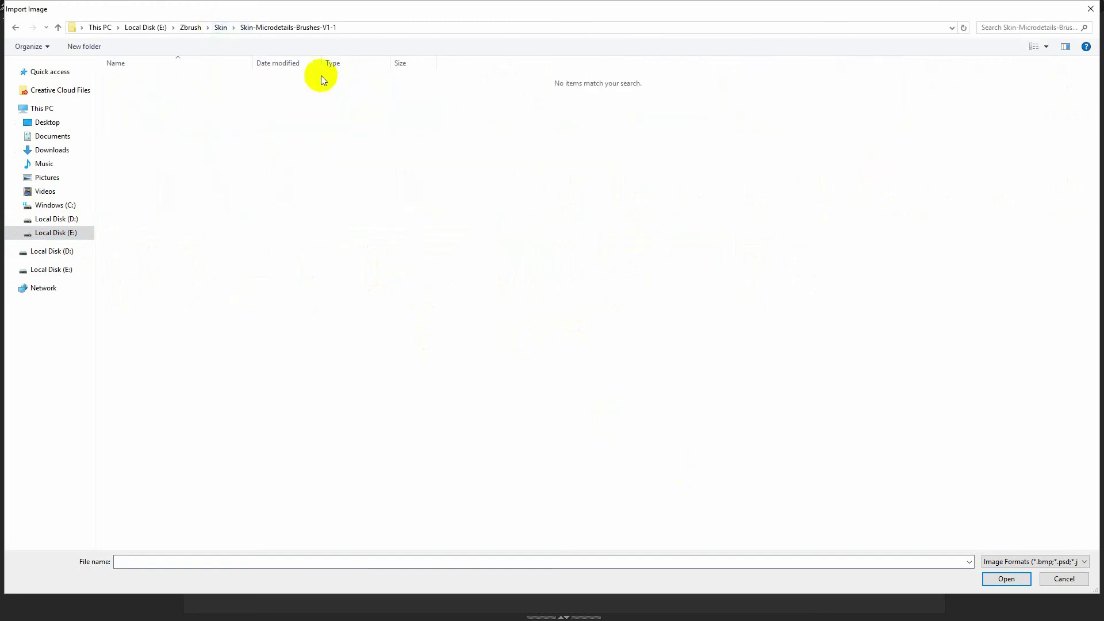
left_click(225, 27)
double_click(368, 96)
double_click(205, 91)
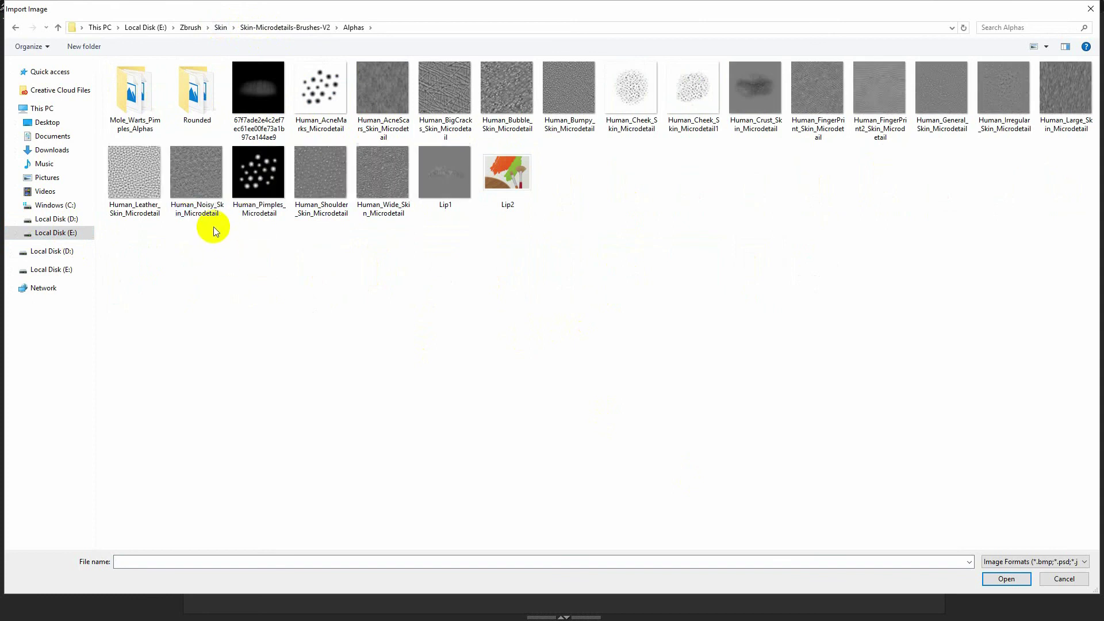
left_click(219, 183)
double_click(216, 187)
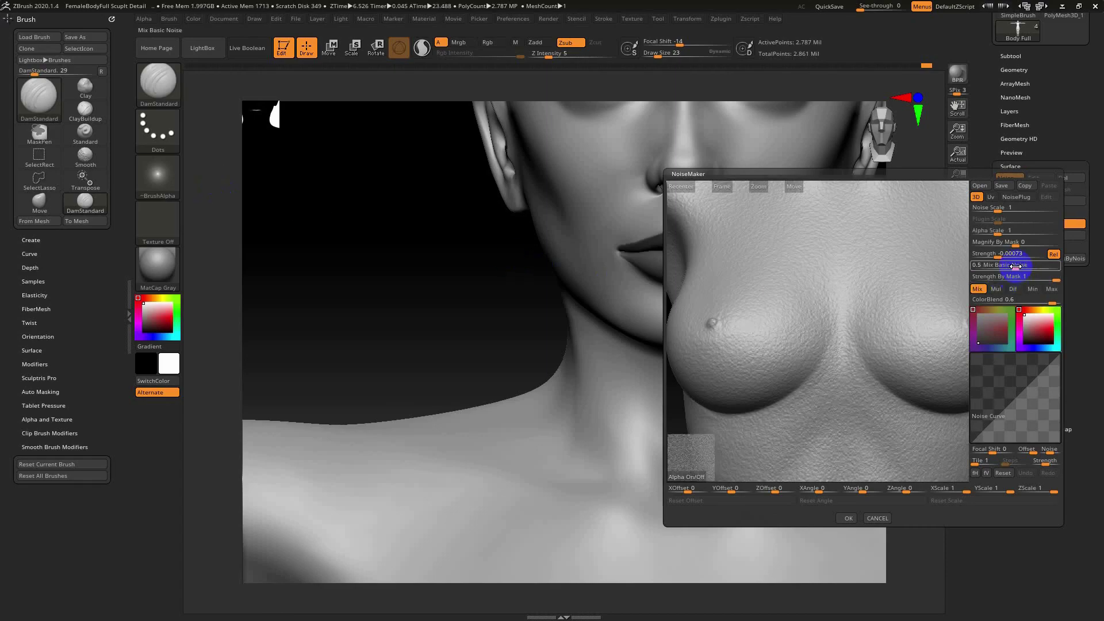
Step: Lower the basic noise mix, set noise Strength to -0.01023, and reduce Alpha Scale
mouse_move(1012, 267)
left_mouse_down()
mouse_move(974, 269)
mouse_move(986, 242)
left_mouse_up()
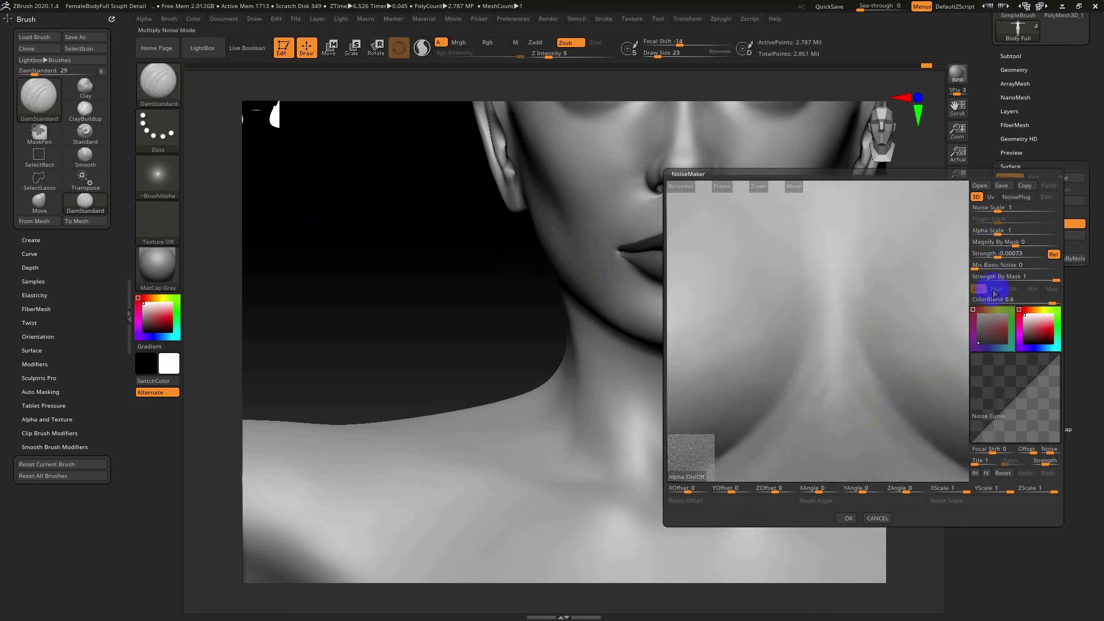
left_click(996, 257)
left_click_drag(989, 257, 982, 234)
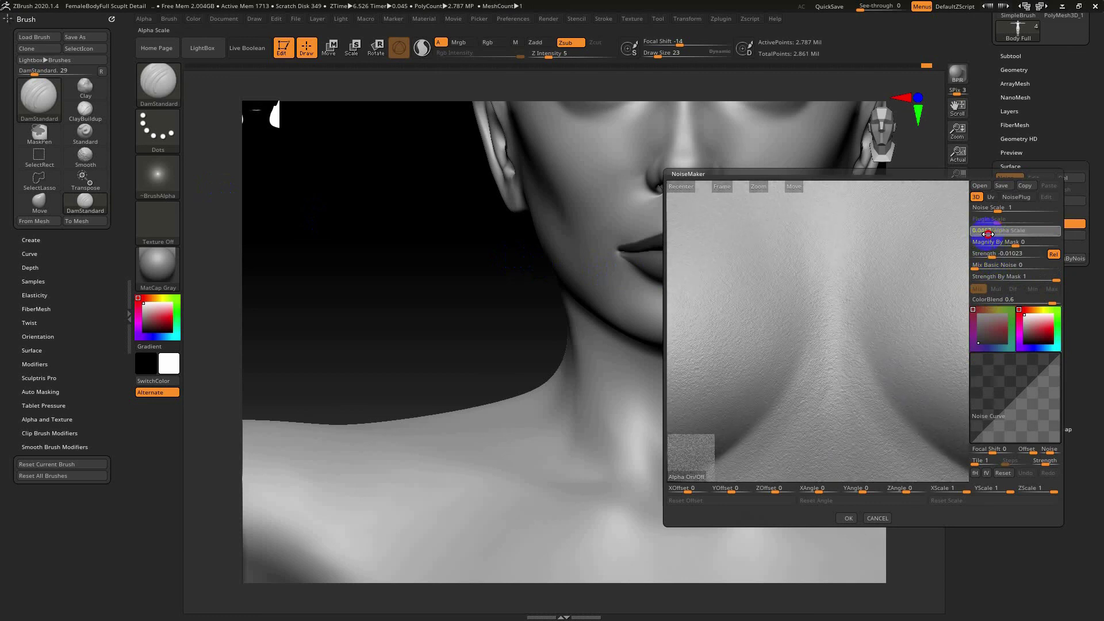
left_click_drag(988, 234, 985, 234)
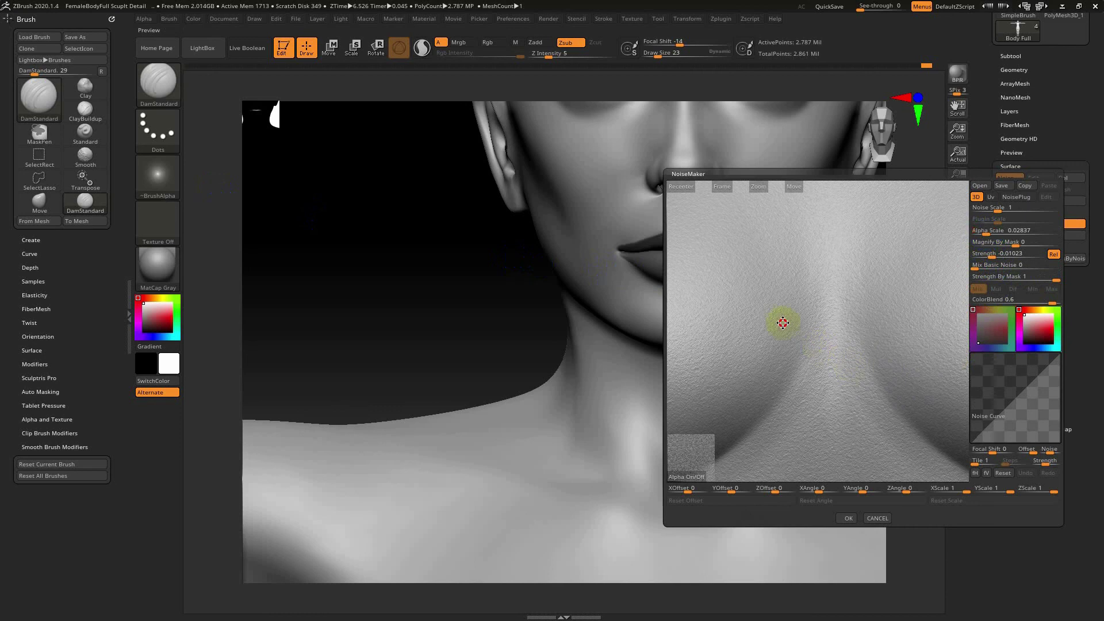
scroll(782, 322, "down", 5)
scroll(839, 367, "up", 3)
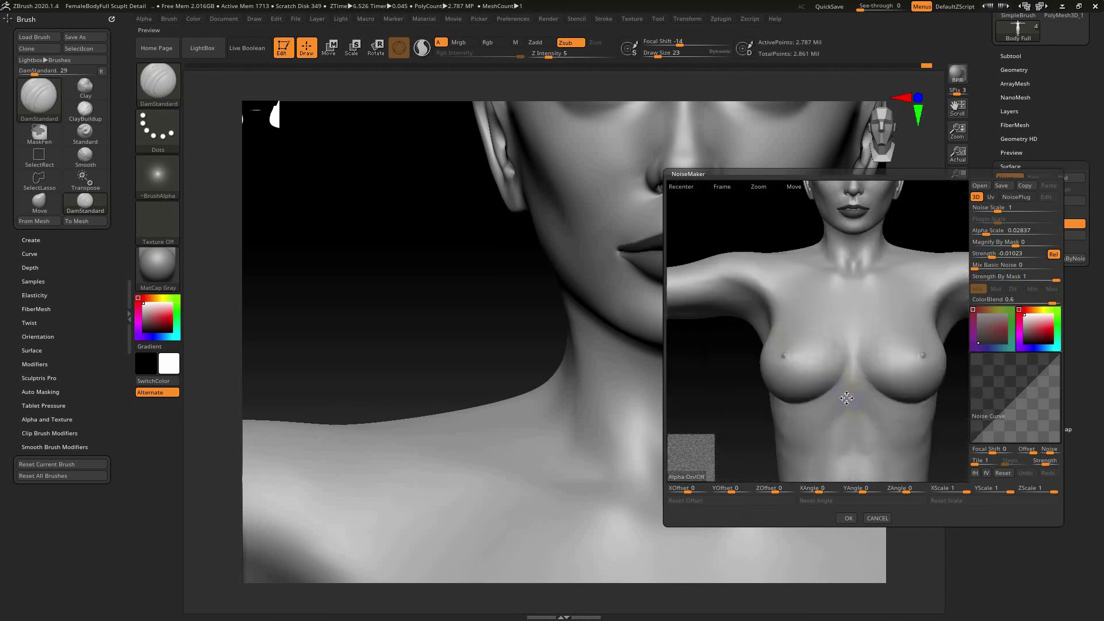
scroll(847, 341, "up", 2)
Step: Fine-tune Alpha Scale to 0.05707 while inspecting the chest preview, then accept the noise
left_click_drag(852, 340, 853, 368)
scroll(854, 368, "up", 2)
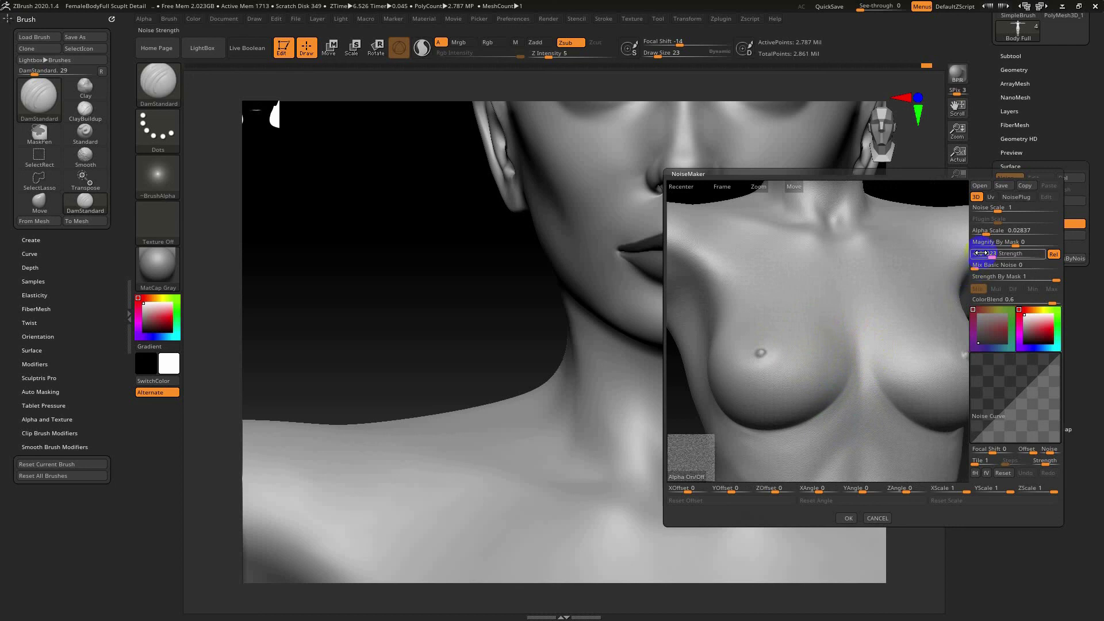
left_click_drag(988, 232, 988, 234)
left_click(839, 338)
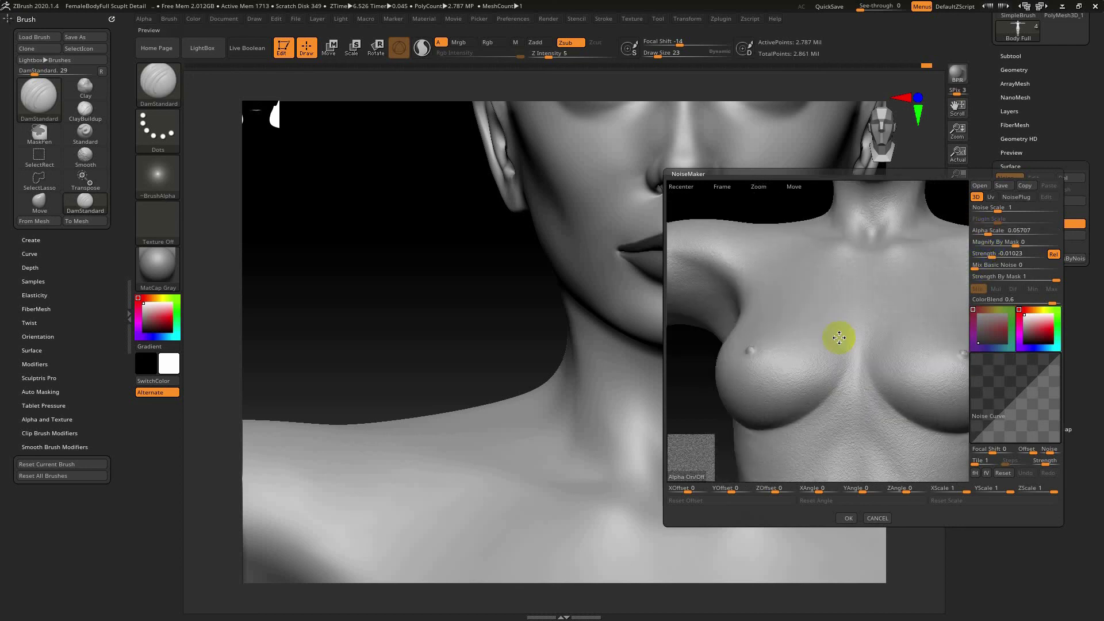
left_click_drag(860, 360, 877, 360)
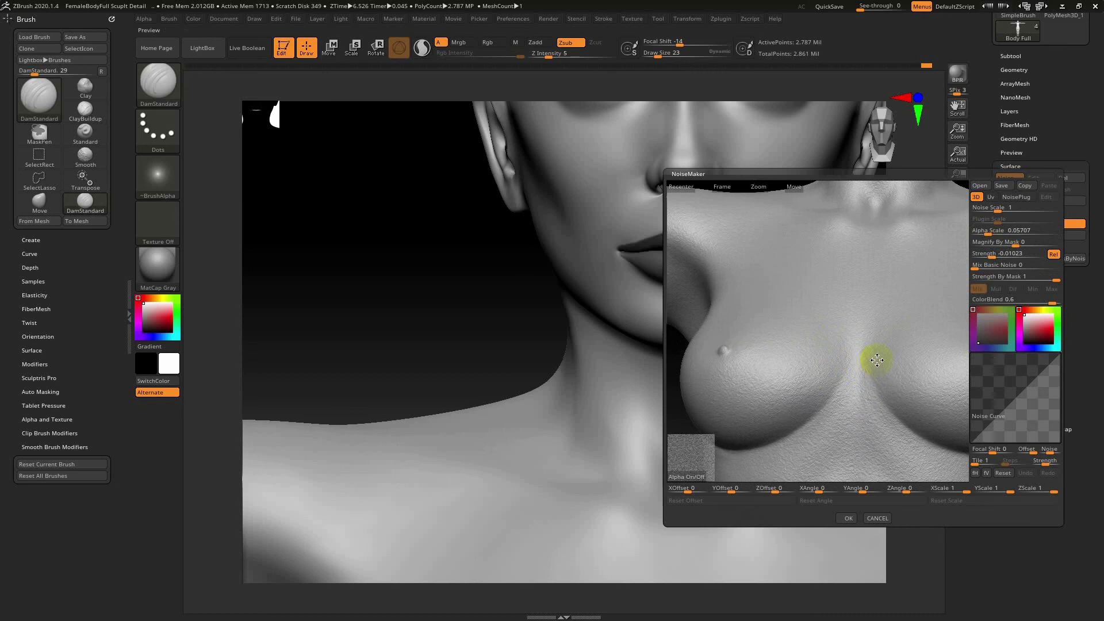
left_click(845, 520)
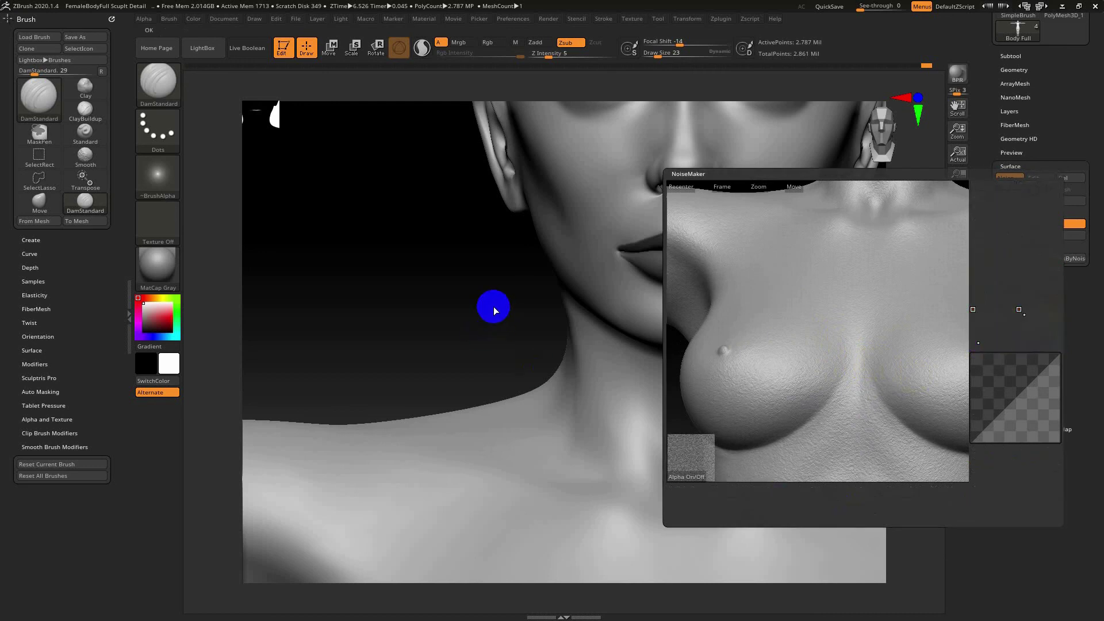
Step: View the head and chest in side profile and bring NoiseMaker back up
mouse_move(491, 312)
left_mouse_down("alt")
mouse_move(382, 288)
mouse_move(501, 293)
mouse_move(552, 264)
mouse_move(567, 271)
mouse_move(505, 264)
left_mouse_up("alt")
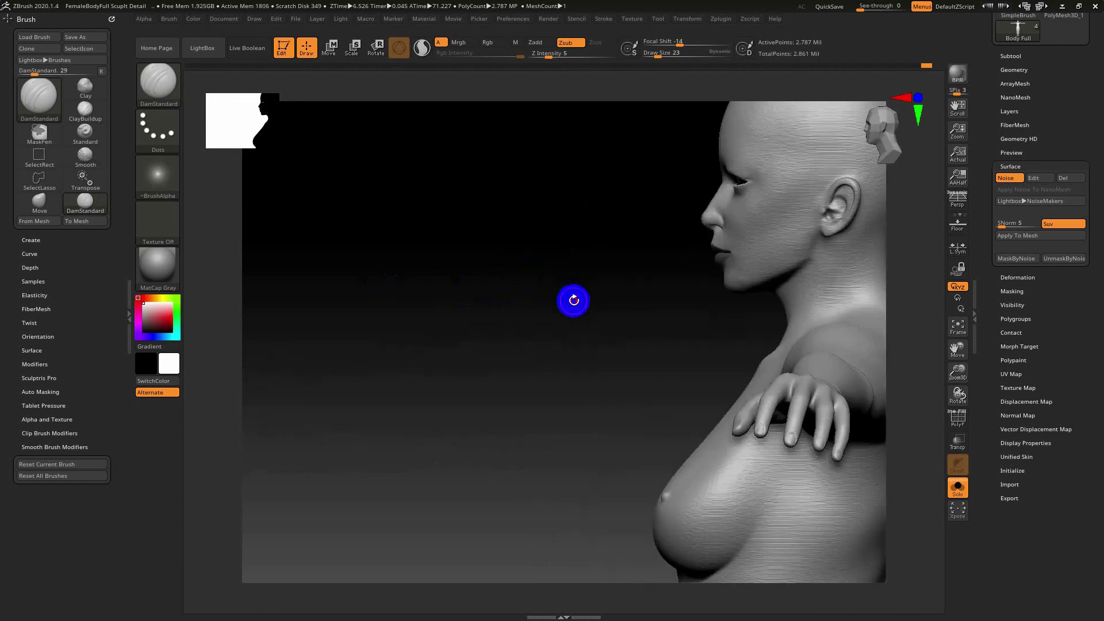
left_click_drag(574, 300, 746, 313)
key("ctrl")
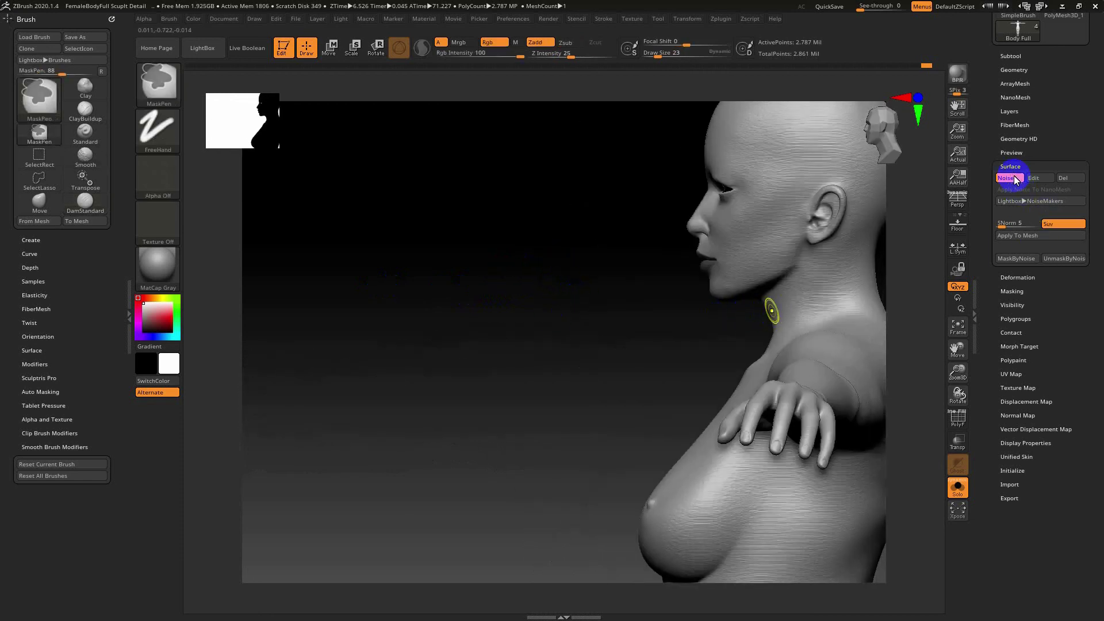
left_click(1015, 180)
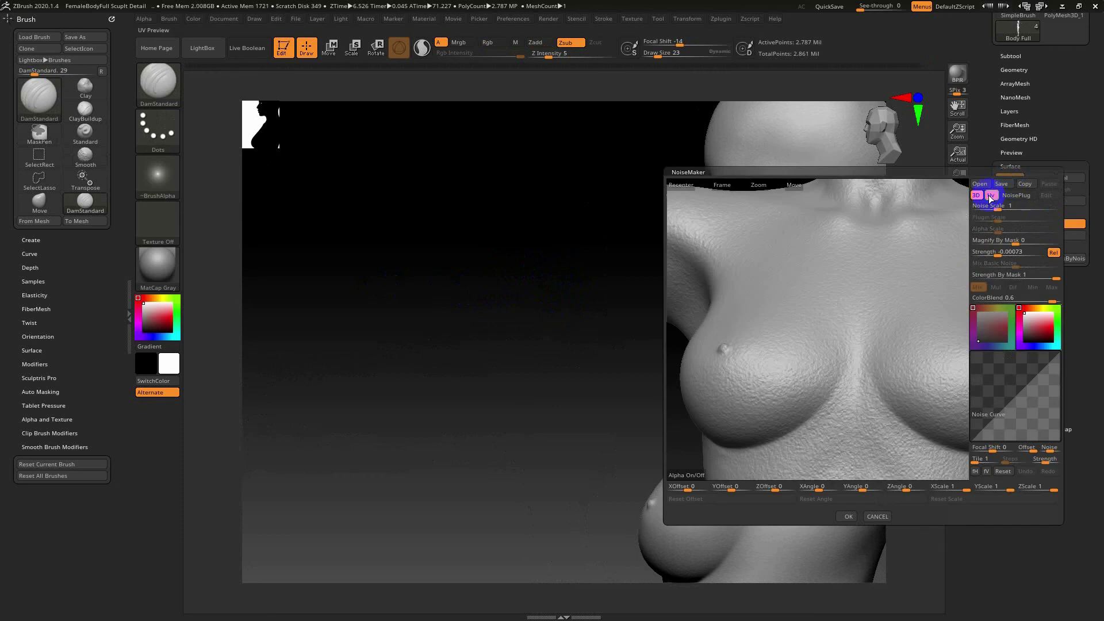
Step: Switch the noise to UV projection and load the Human_Noisy_Skin_Microdetail alpha
left_click(990, 197)
left_click(996, 242)
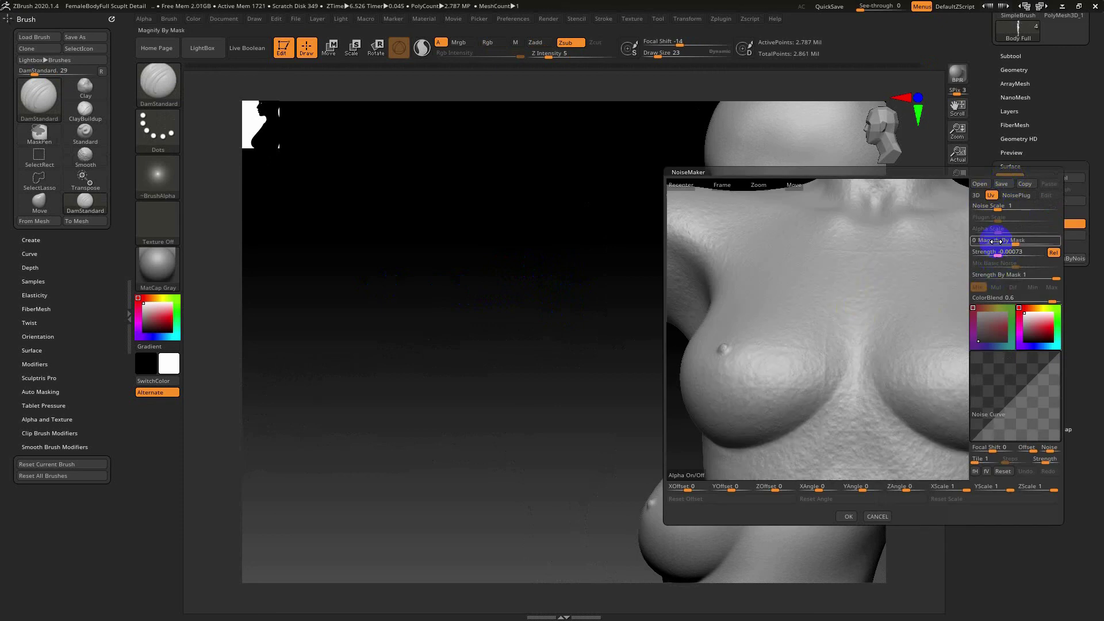
left_click(697, 476)
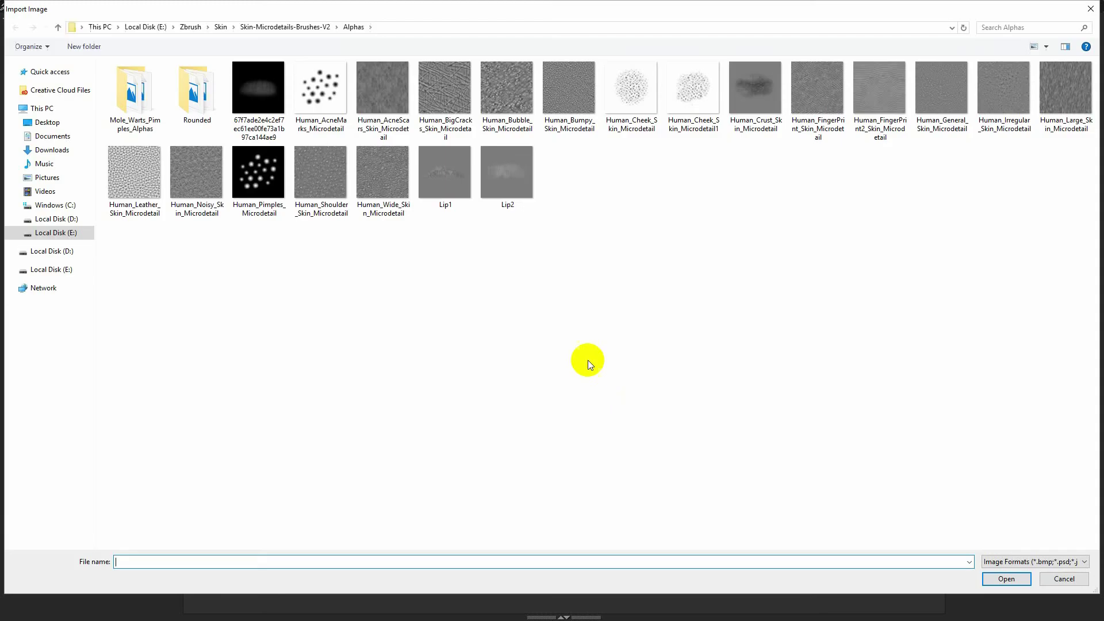
double_click(196, 172)
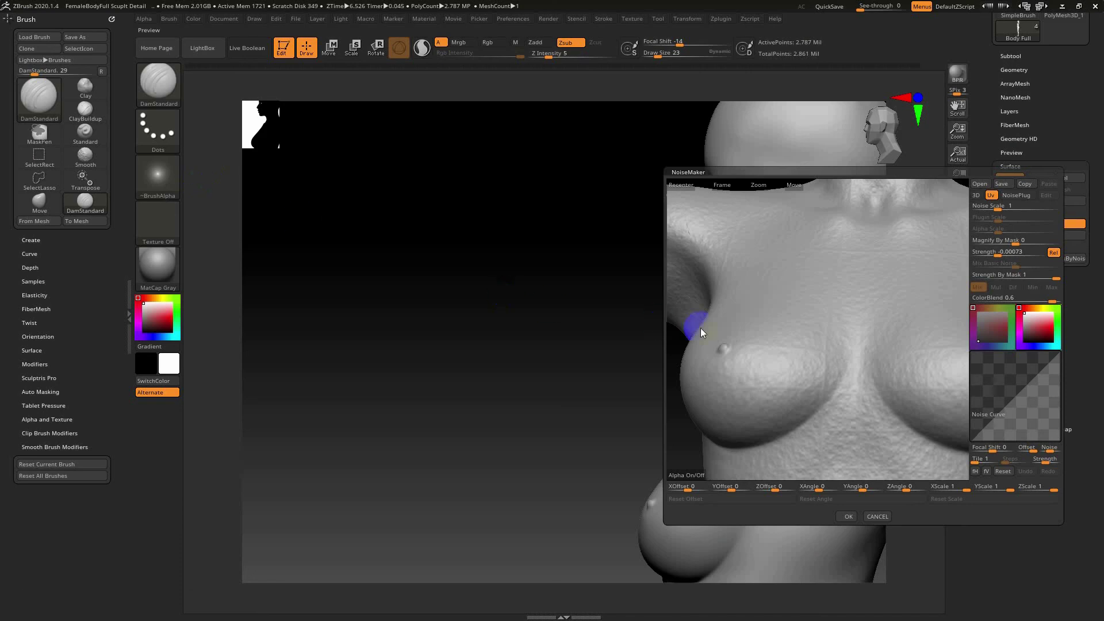
left_click(695, 475)
left_click(701, 475)
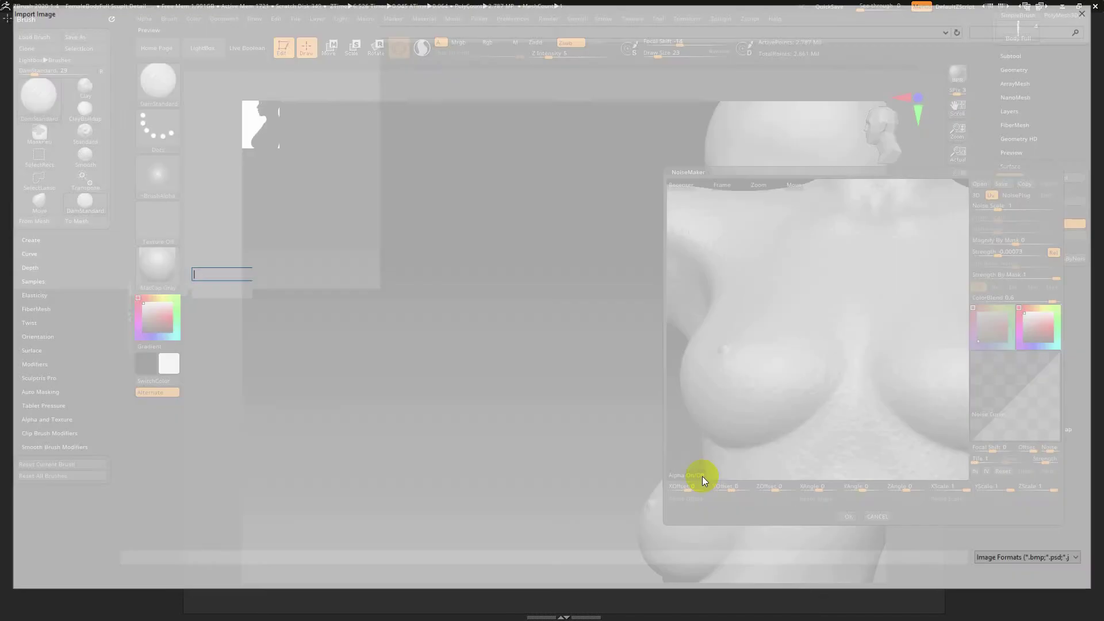
double_click(203, 171)
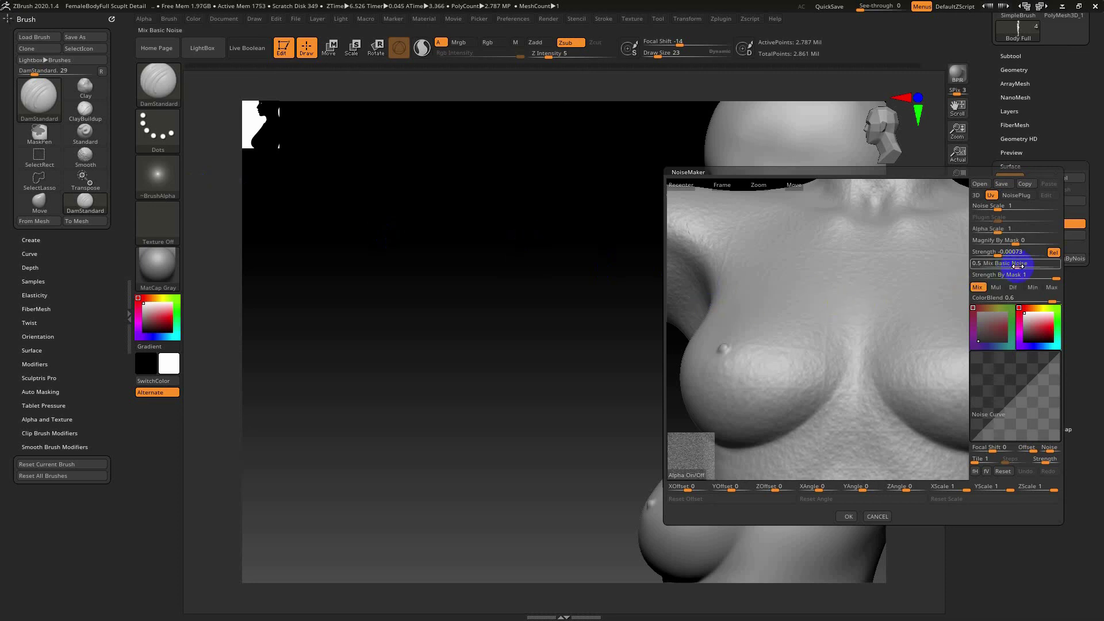
Step: Set Mix Basic Noise to 0, Strength to -0.02121 and Alpha Scale to 0.02837
left_click_drag(1018, 266, 973, 266)
left_click(996, 254)
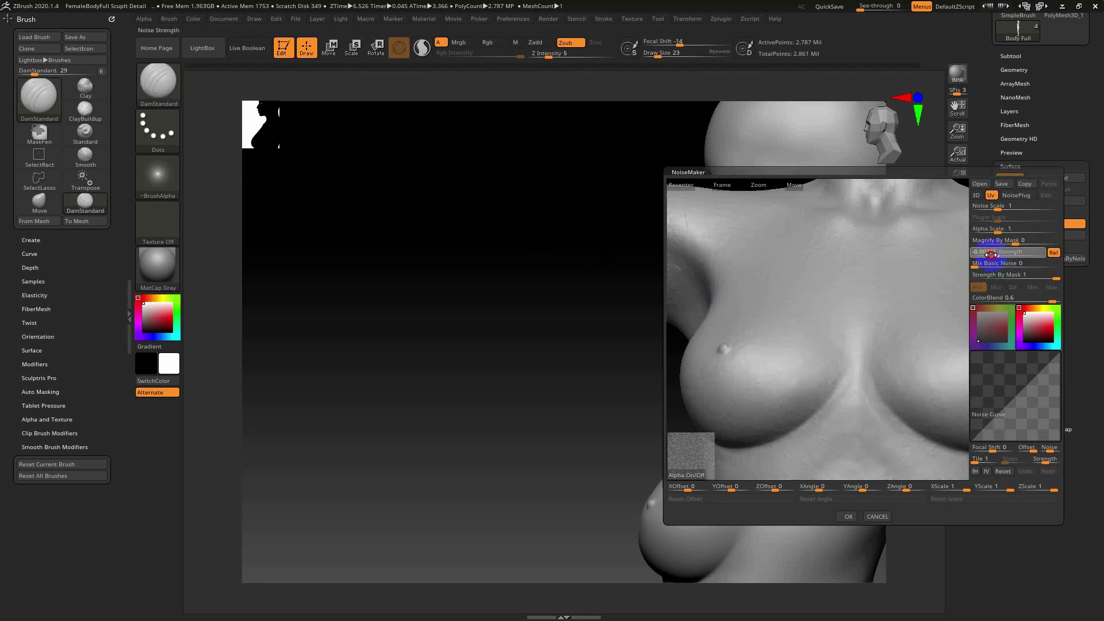
type("-0.02")
key("Return")
left_click(985, 229)
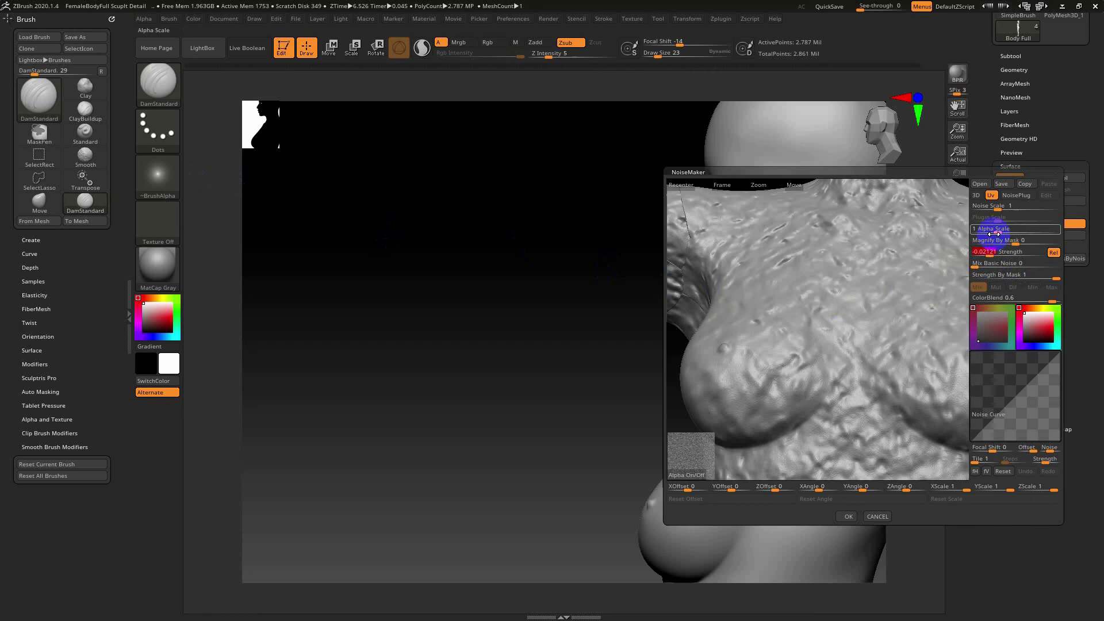
type("0.0237")
key("Return")
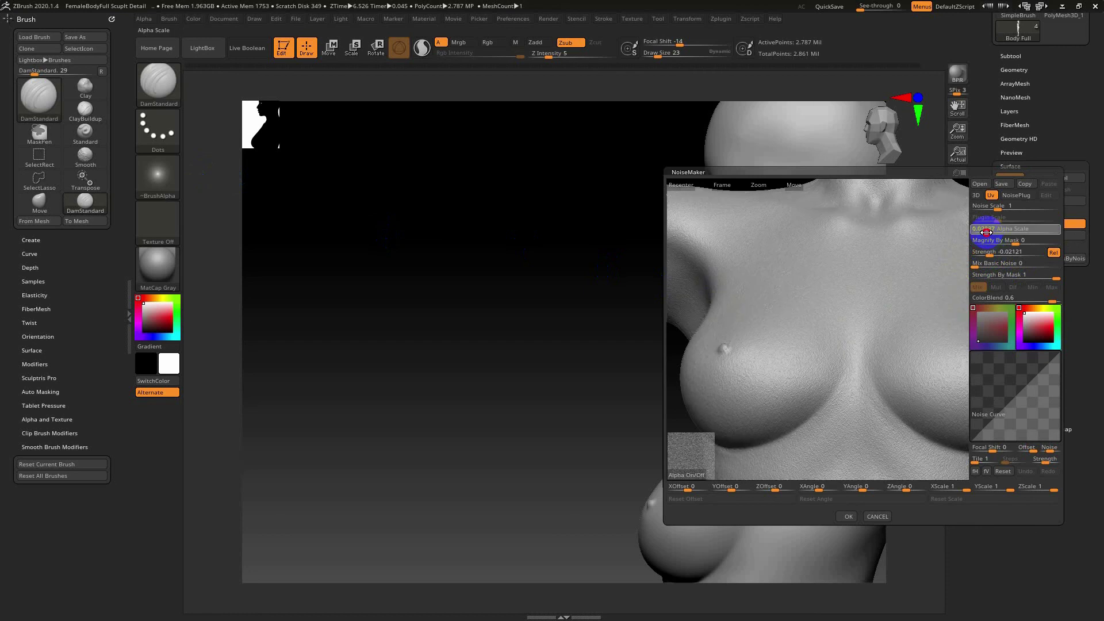
left_click(986, 232)
left_click_drag(821, 317, 831, 328)
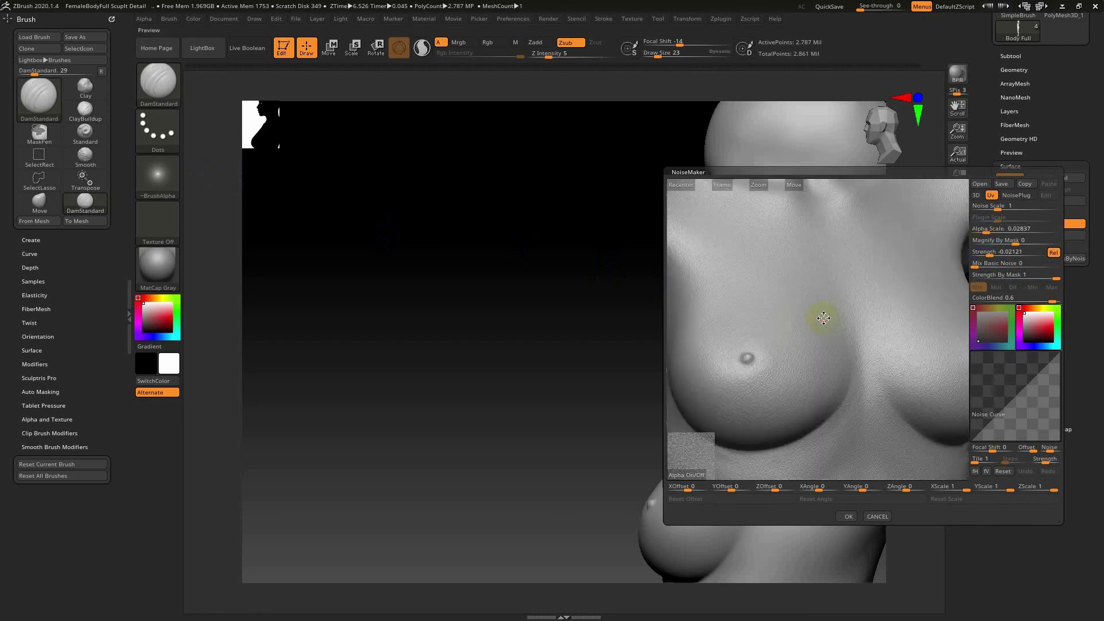
mouse_move(836, 377)
left_mouse_down()
mouse_move(714, 323)
mouse_move(823, 375)
left_mouse_up()
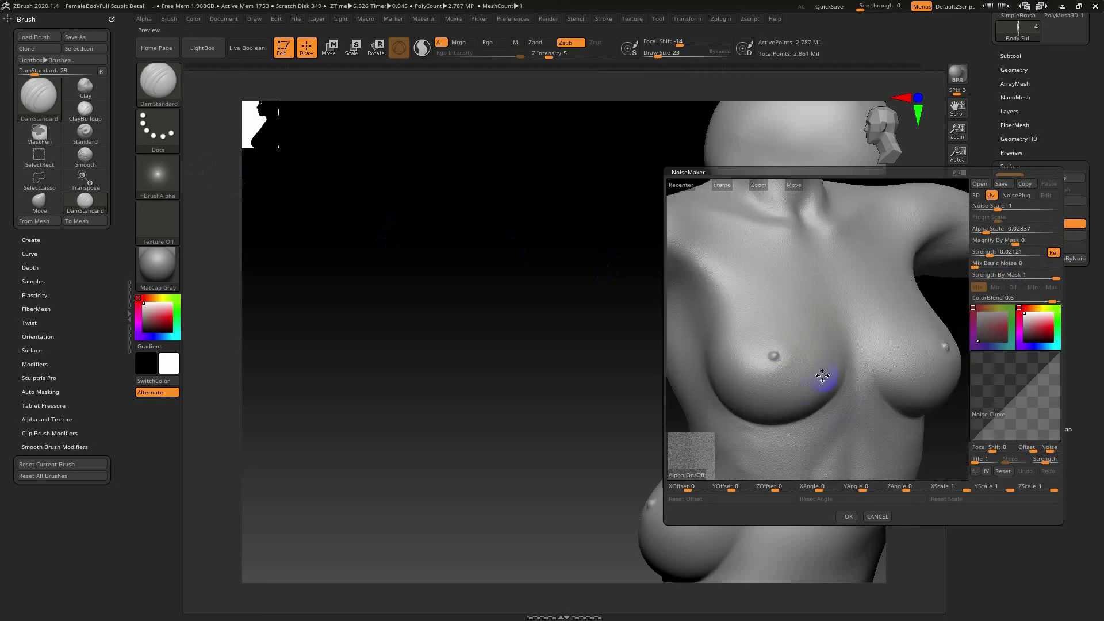
Step: Accept the skin-pore noise and review the torso from a frontal view
left_click(845, 516)
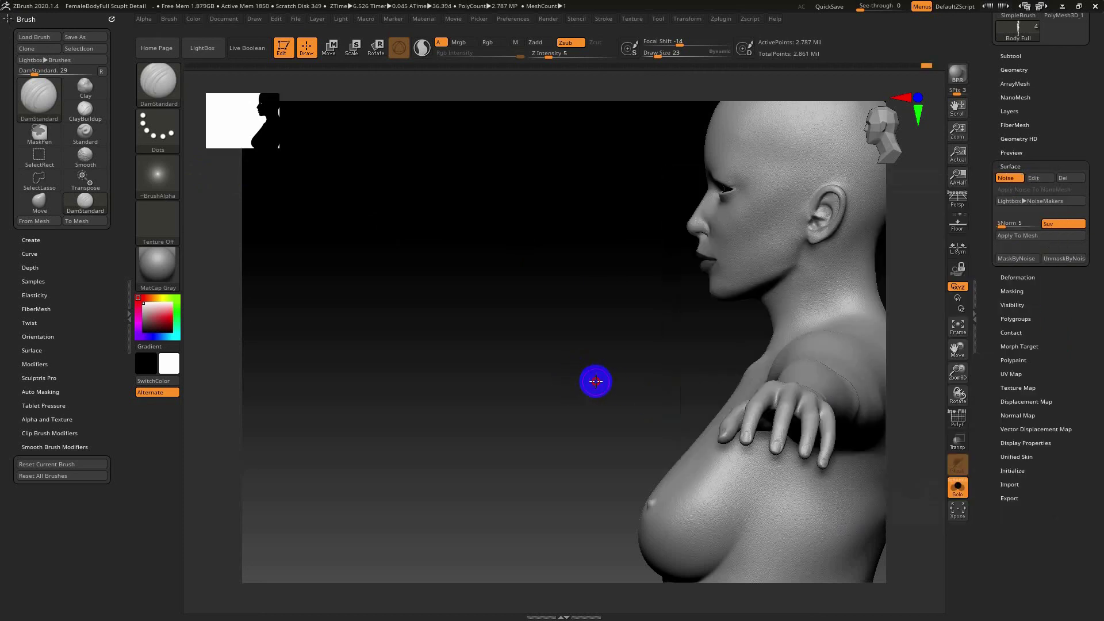
mouse_move(596, 378)
left_mouse_down()
mouse_move(640, 378)
mouse_move(635, 370)
left_mouse_up()
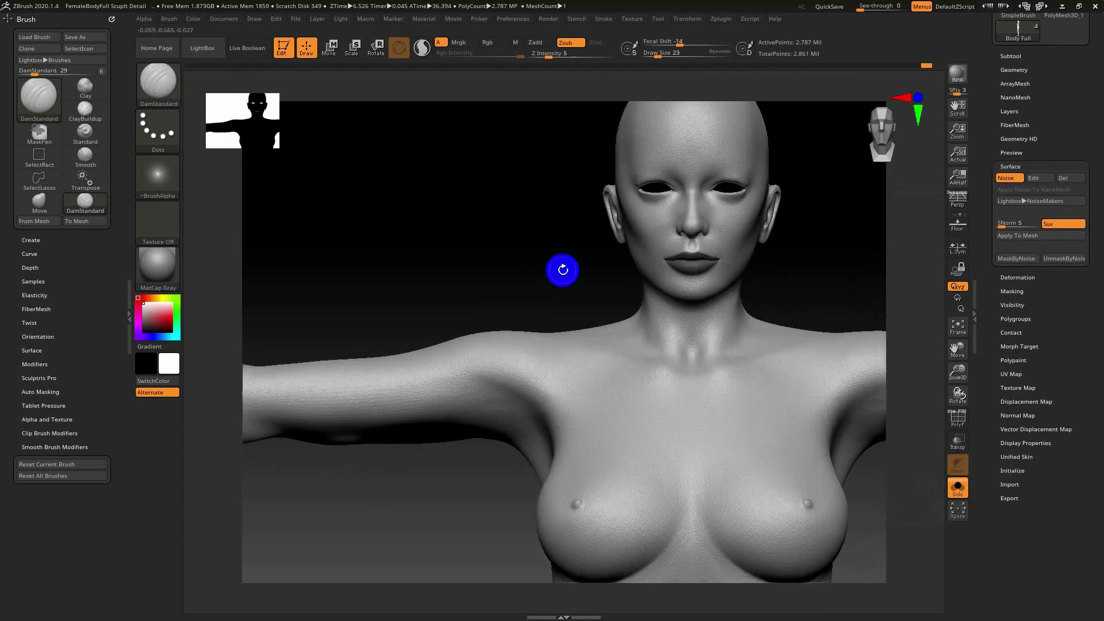
left_click_drag(561, 278, 407, 108)
key("s")
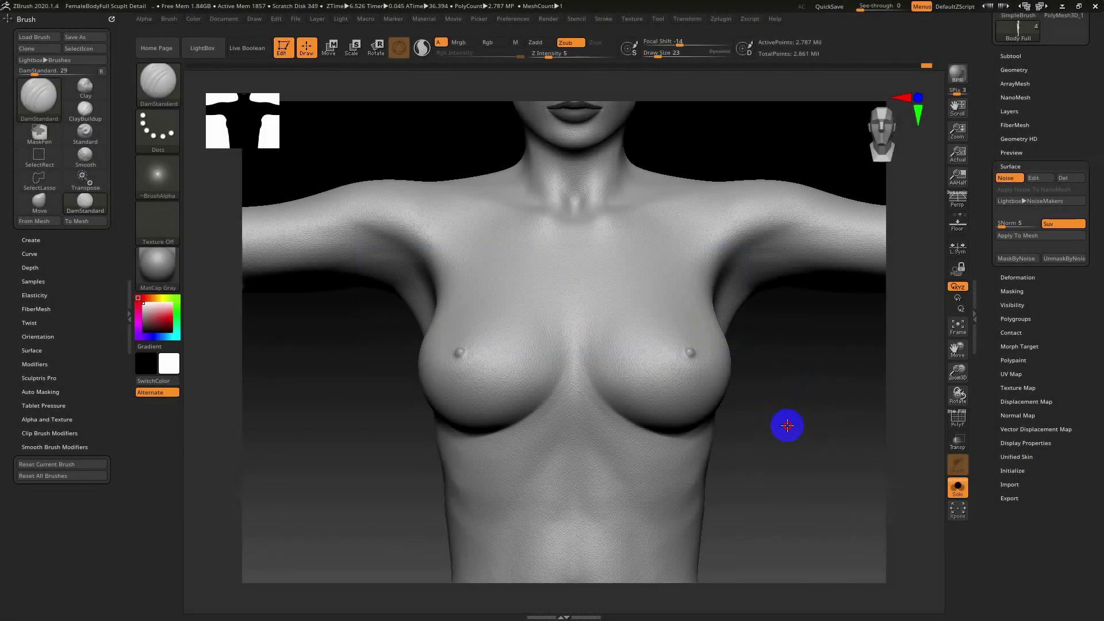
mouse_move(786, 424)
left_mouse_down()
mouse_move(786, 402)
mouse_move(776, 402)
mouse_move(825, 400)
left_mouse_up()
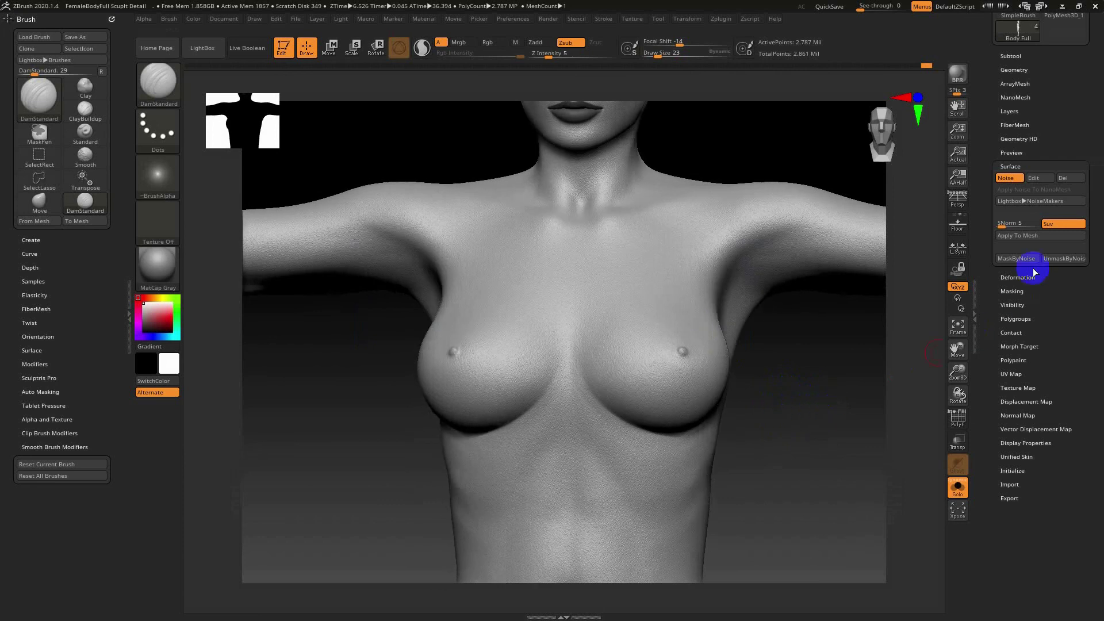